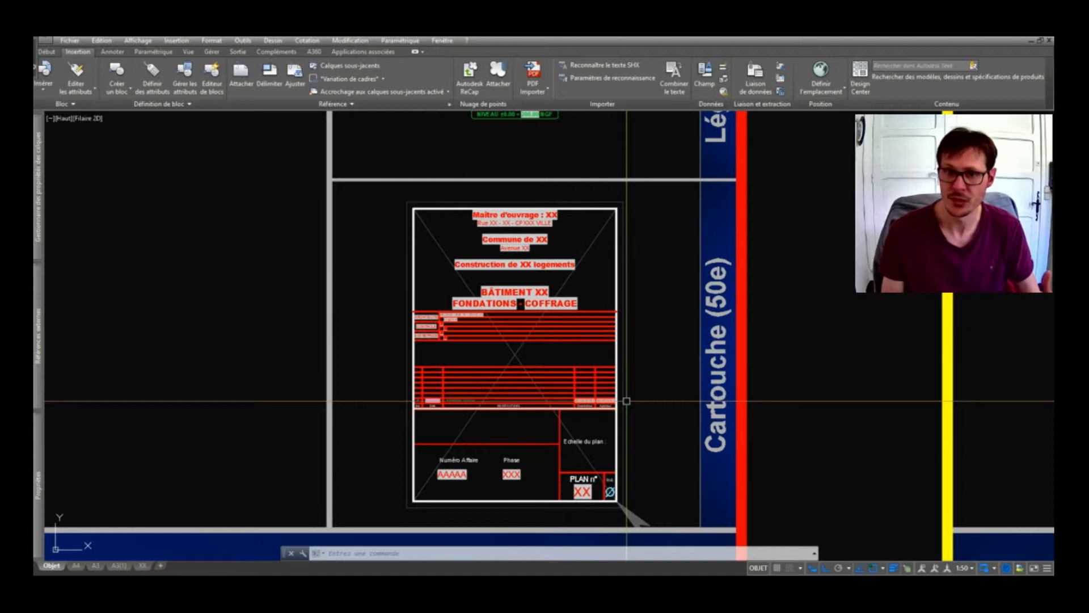
Zoom in on the dynamic title block, select it, and recentre the view on it.
scroll(574, 361, down, 2)
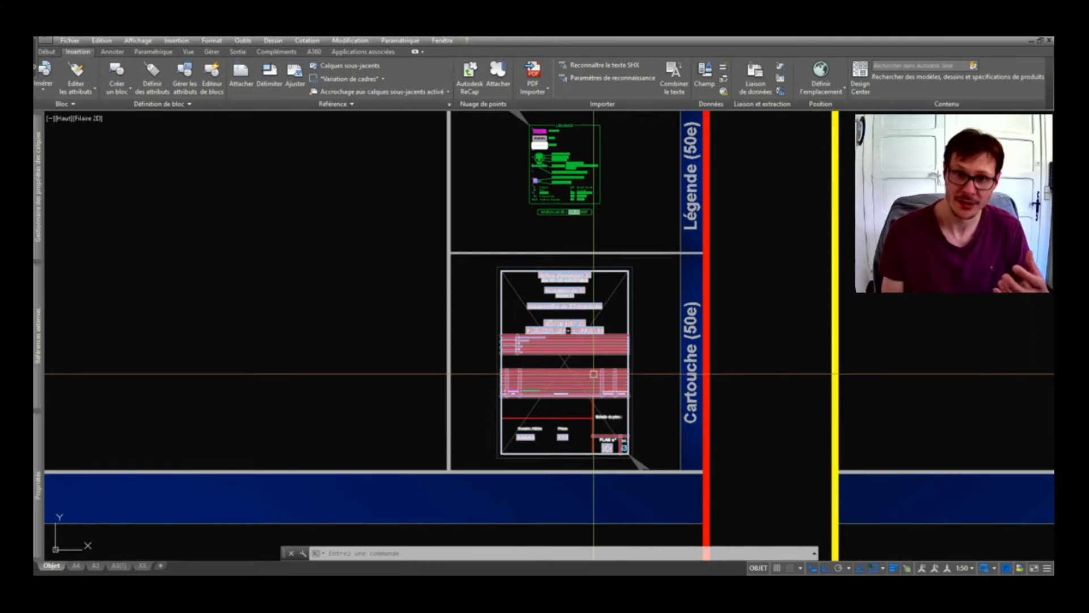
scroll(594, 374, up, 3)
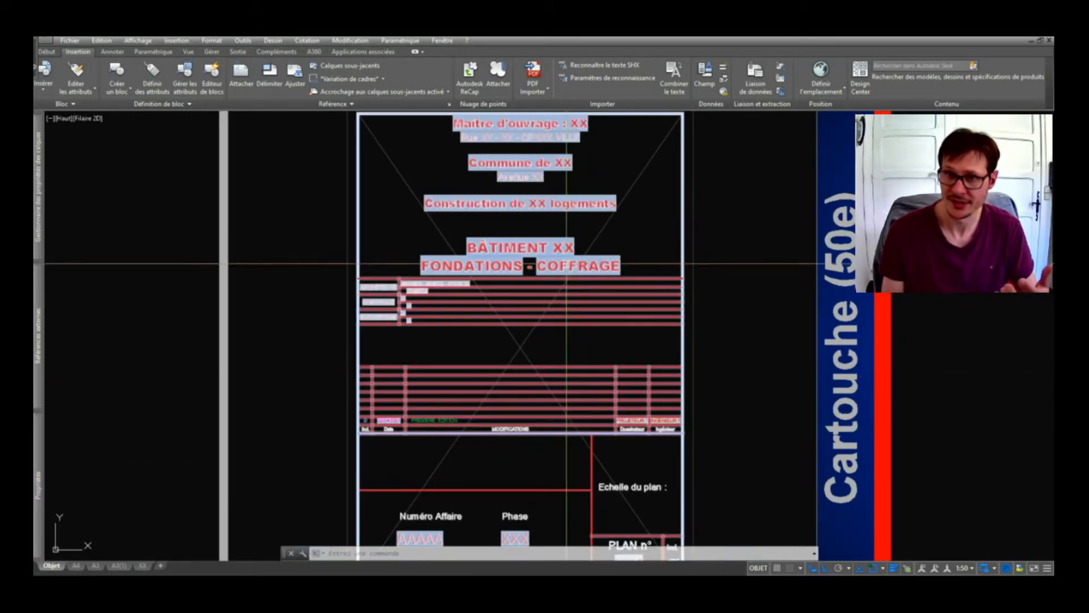
scroll(566, 263, down, 3)
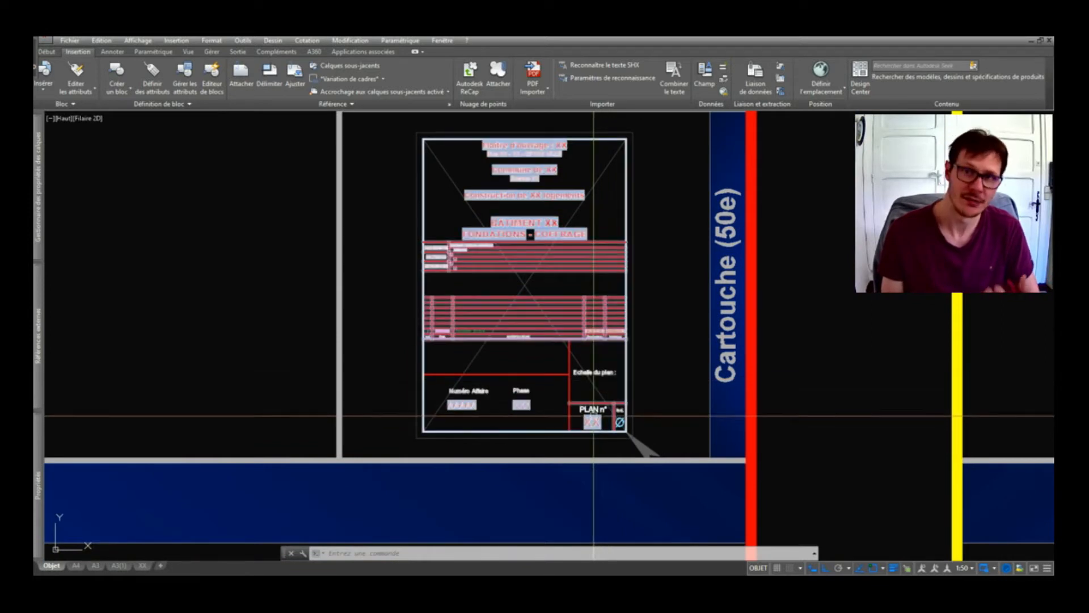
click(563, 187)
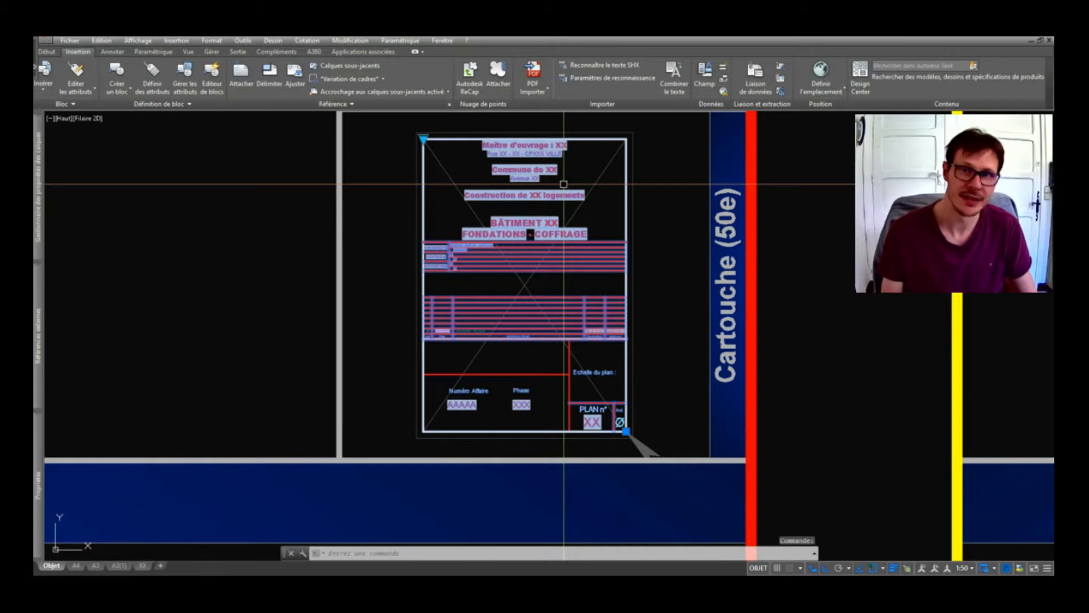
key(Escape)
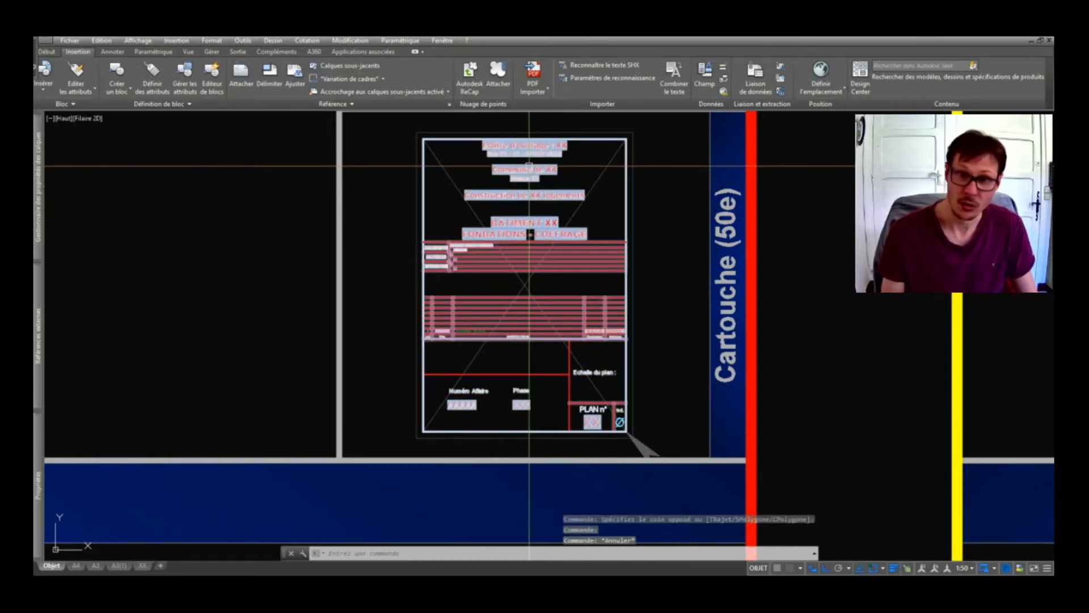
middle_drag(528, 165, 539, 186)
scroll(474, 139, up, 2)
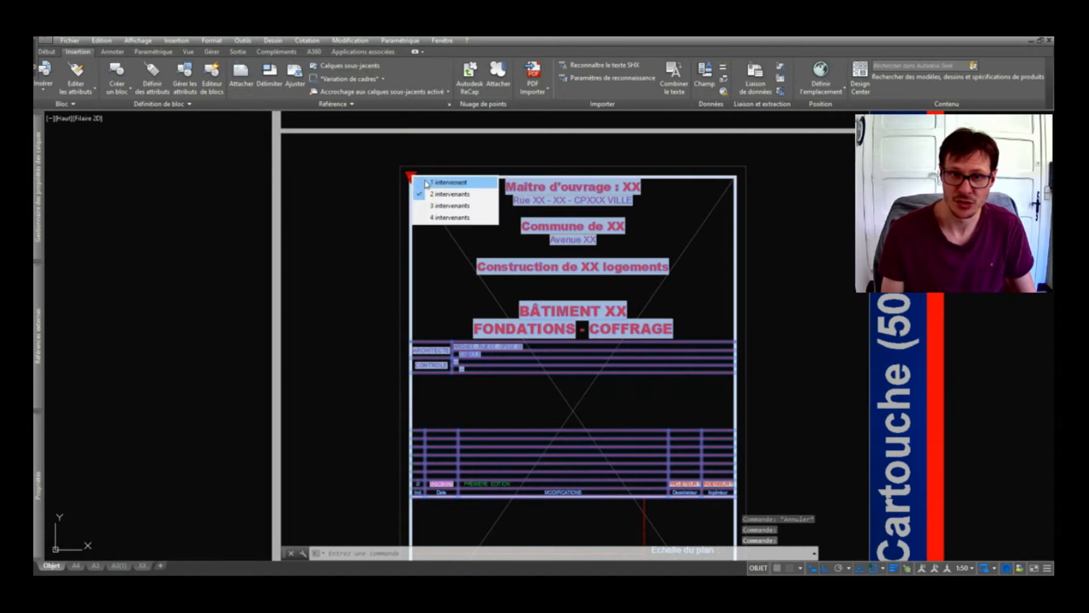
Try the title block with four, then two, then three intervenant rows.
click(453, 218)
scroll(434, 392, up, 5)
scroll(442, 369, down, 5)
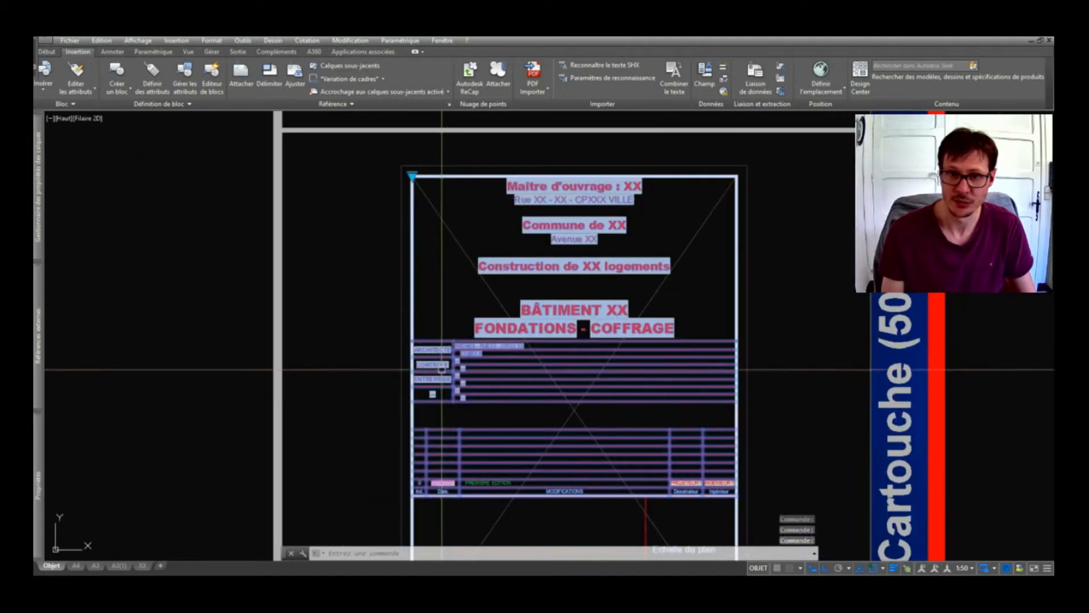
click(442, 194)
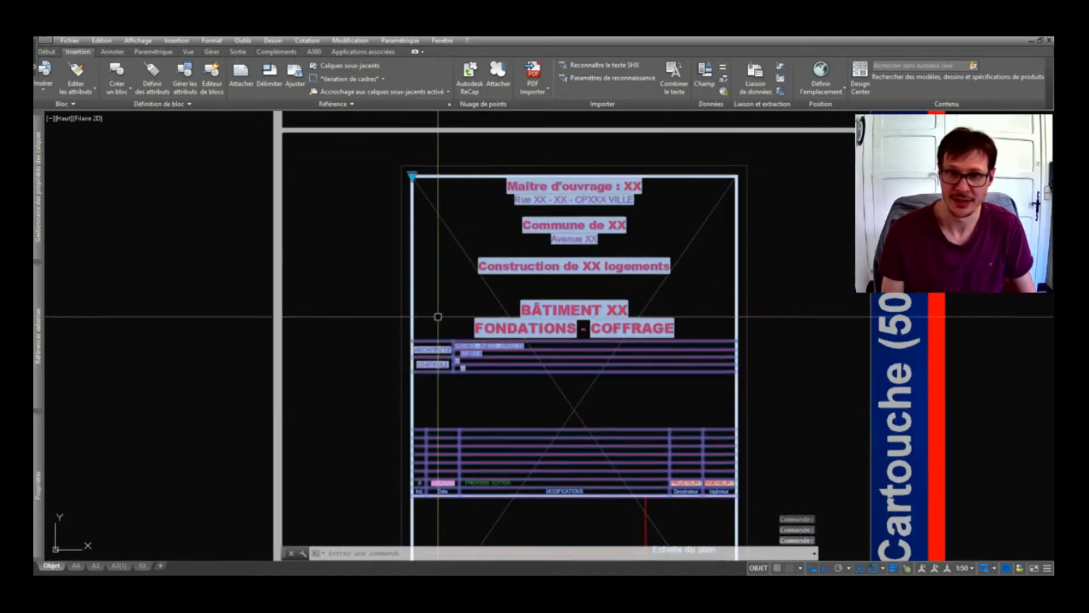
middle_drag(435, 166, 435, 151)
click(412, 162)
click(451, 189)
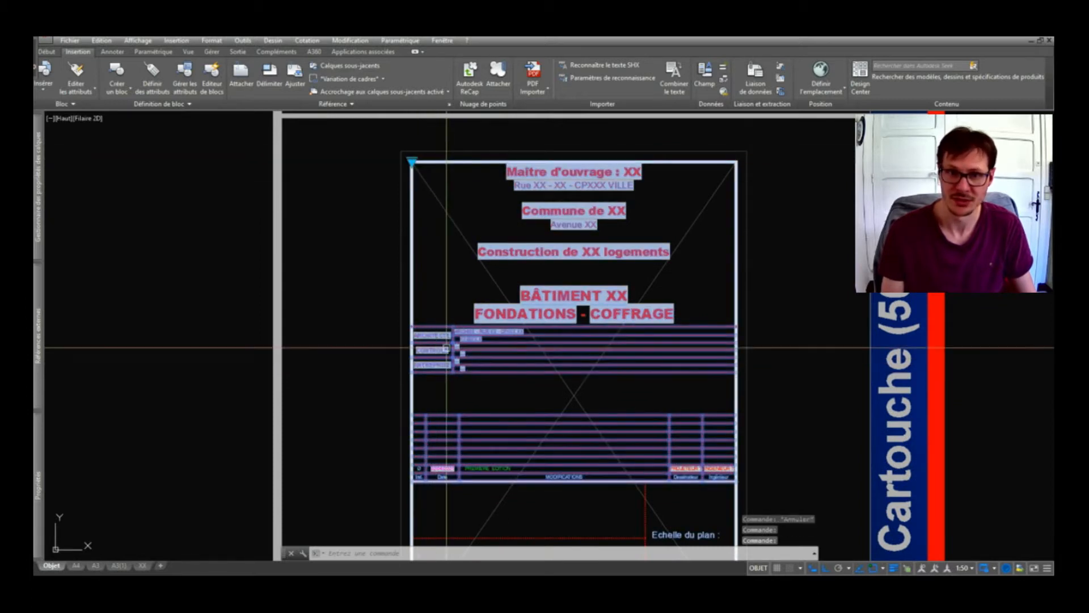
key(Escape)
Reduce the title block to a single ARCHITECTE intervenant row.
click(462, 371)
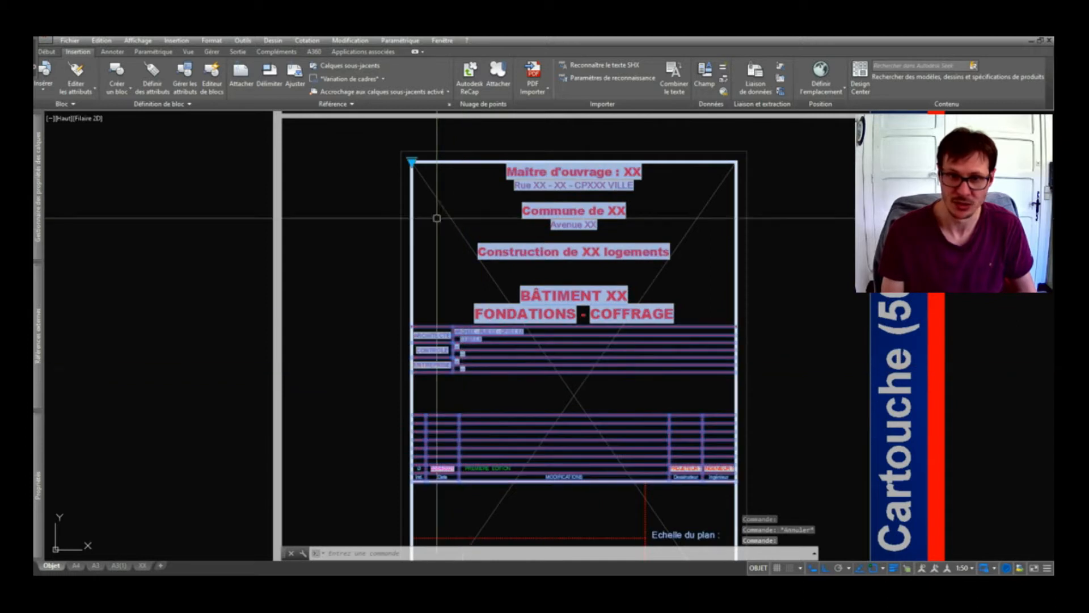
click(412, 162)
click(449, 172)
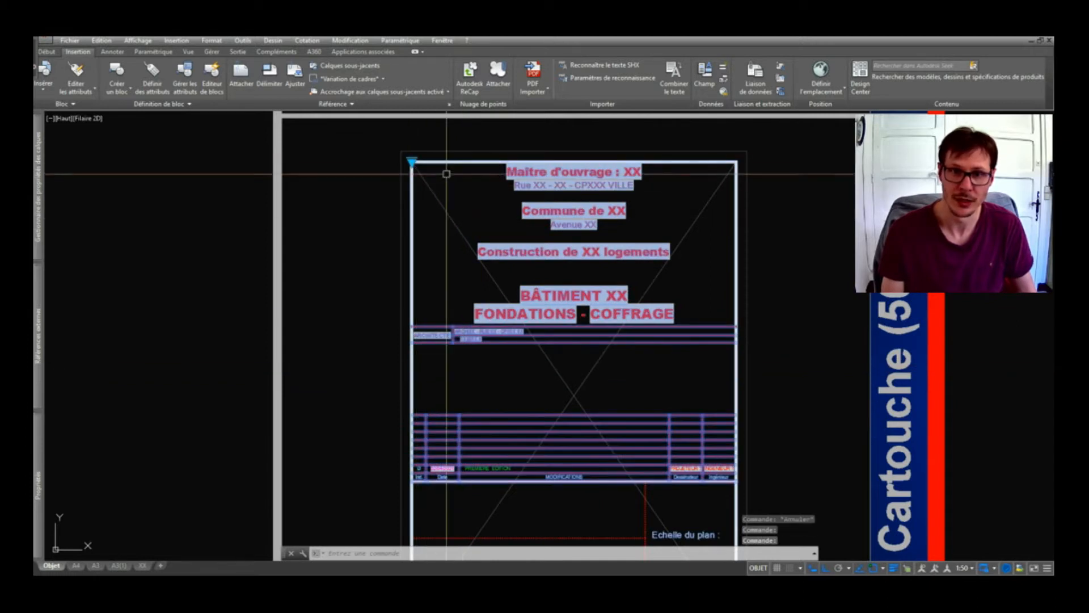
key(Escape)
Pan down to the revision table and the PLAN n° and Ind. boxes.
scroll(459, 343, up, 4)
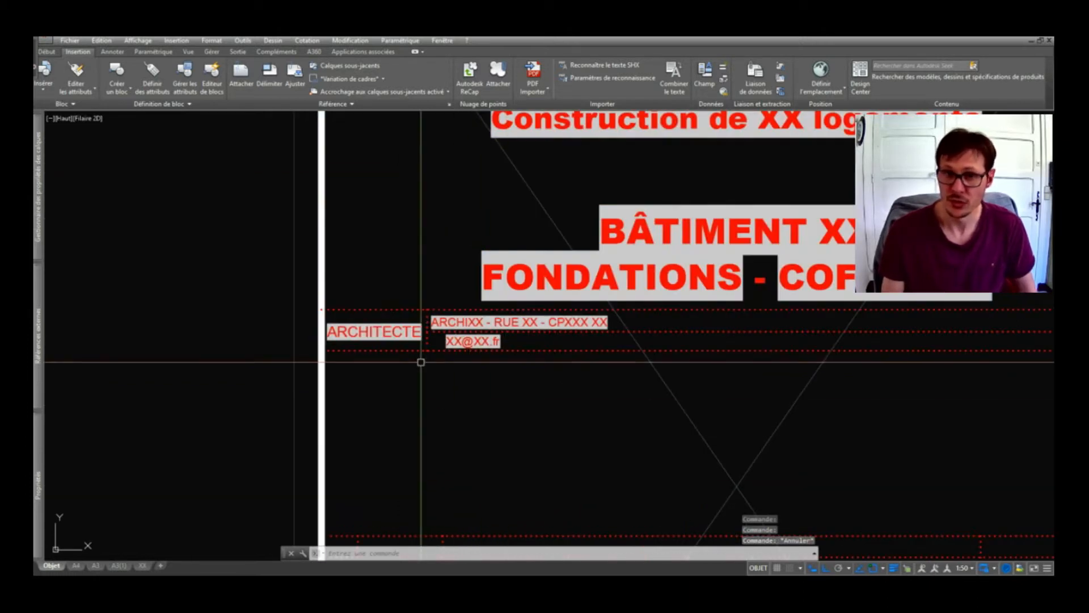
scroll(421, 360, down, 2)
middle_drag(448, 371, 313, 133)
middle_drag(568, 443, 552, 350)
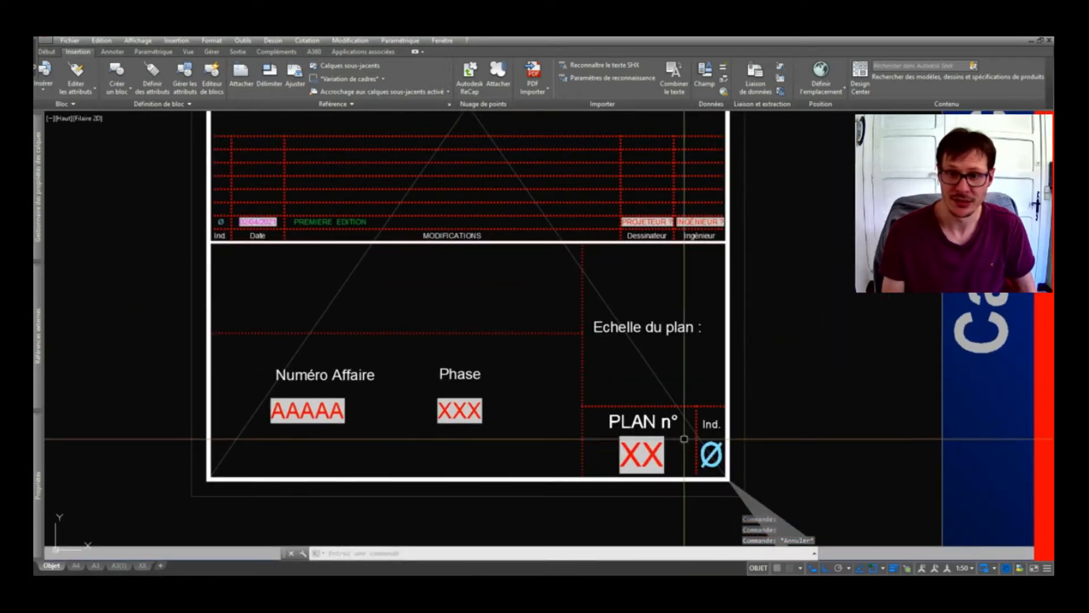
Select the title block and set its revision index to F.
click(356, 222)
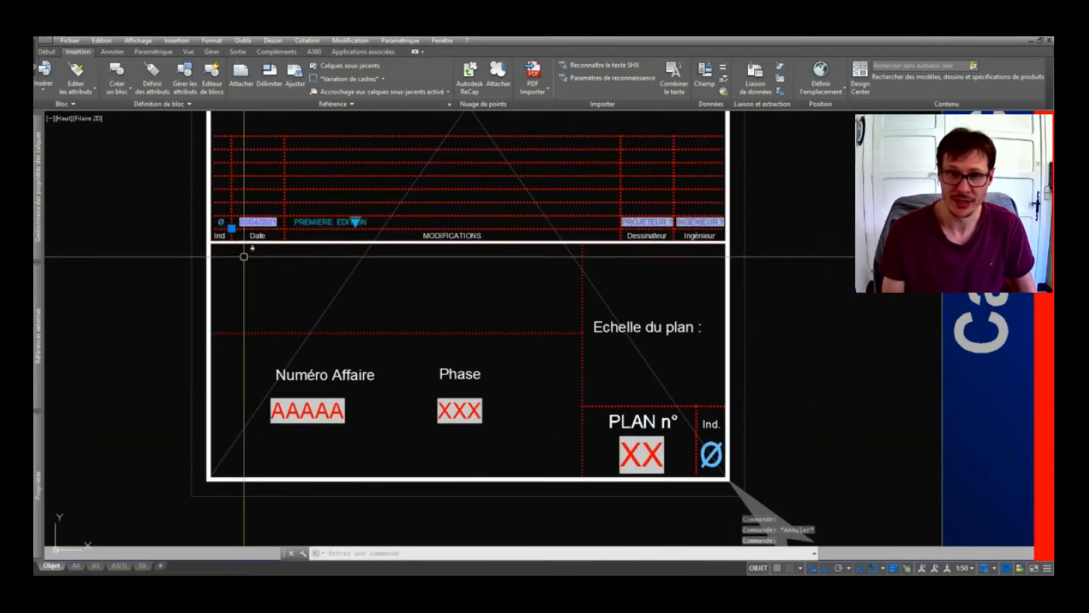
click(355, 221)
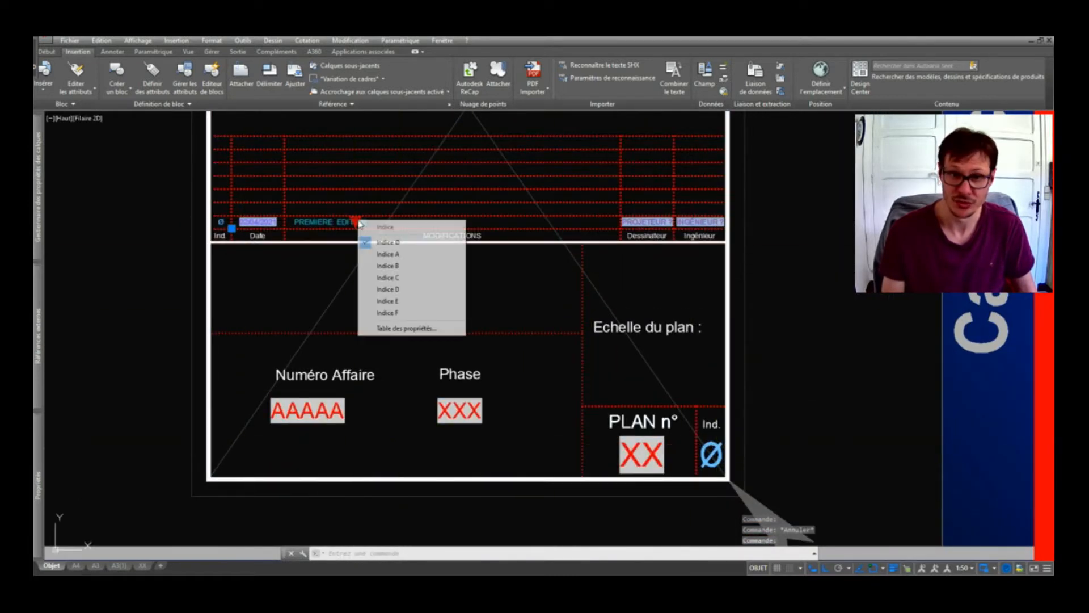
click(421, 314)
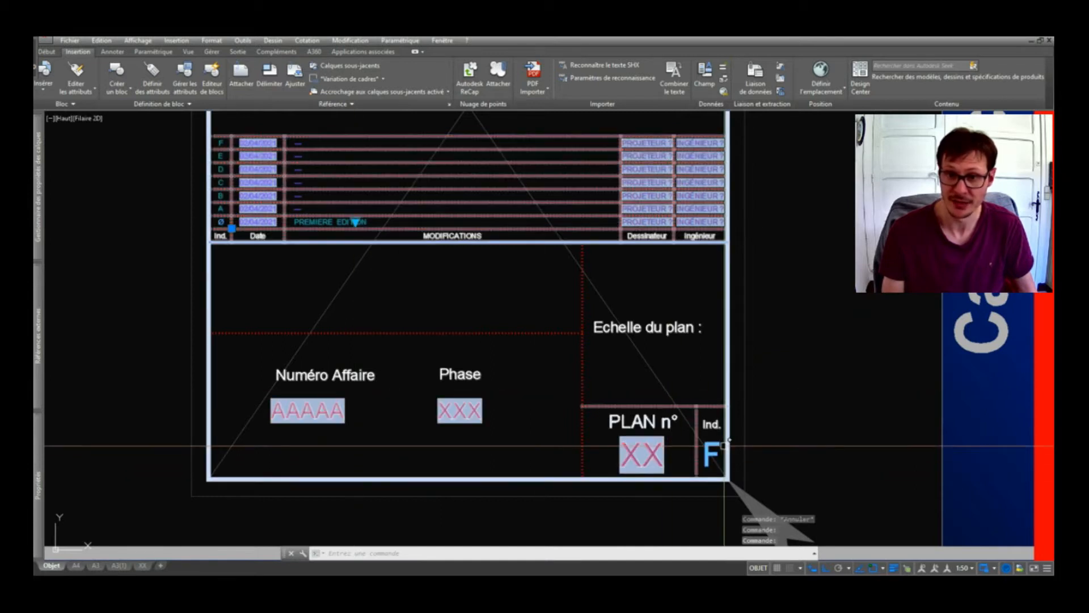
scroll(246, 134, up, 4)
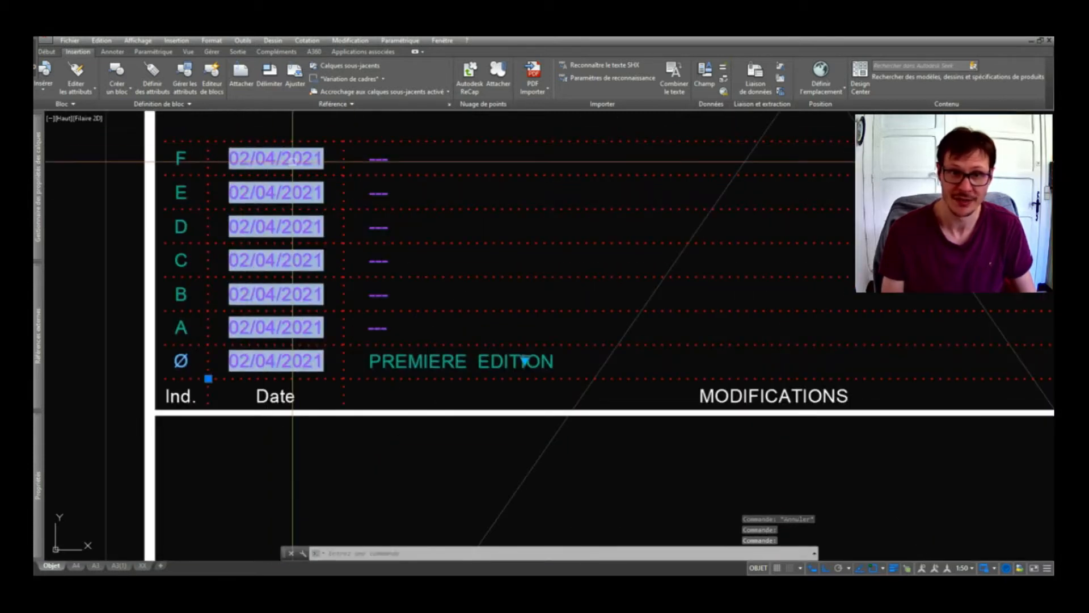
scroll(292, 161, down, 4)
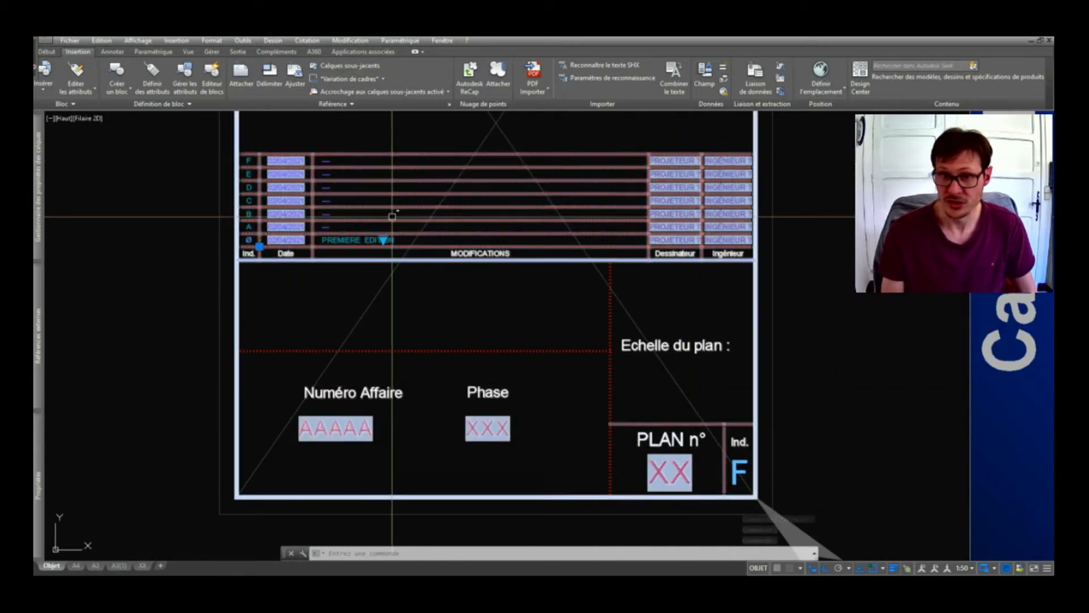
Switch the index to B, then reset it to Ø, leaving only PREMIERE EDITION.
click(384, 241)
click(431, 285)
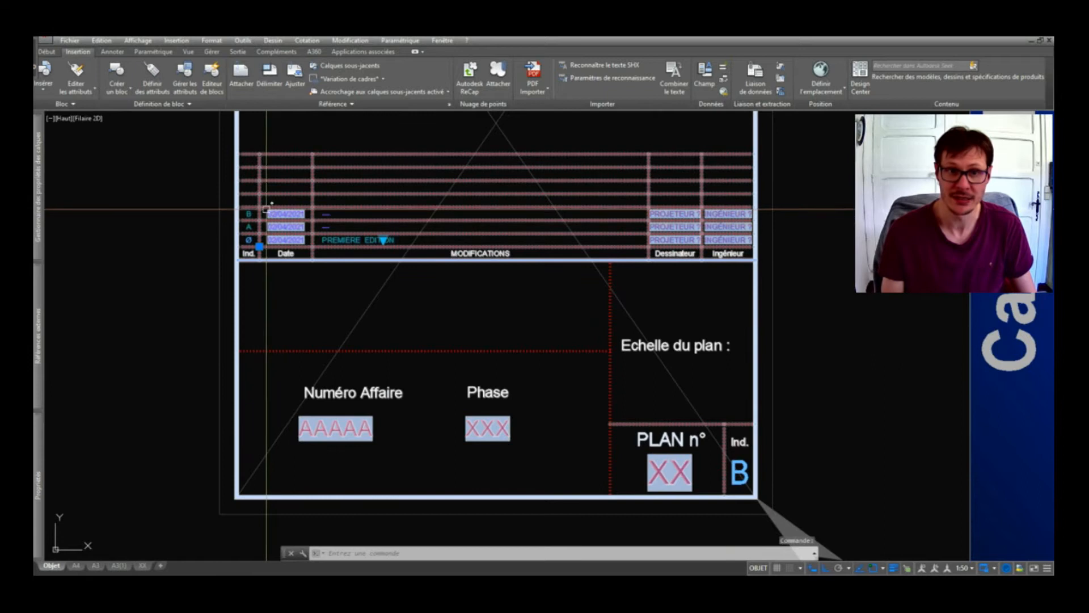
key(Escape)
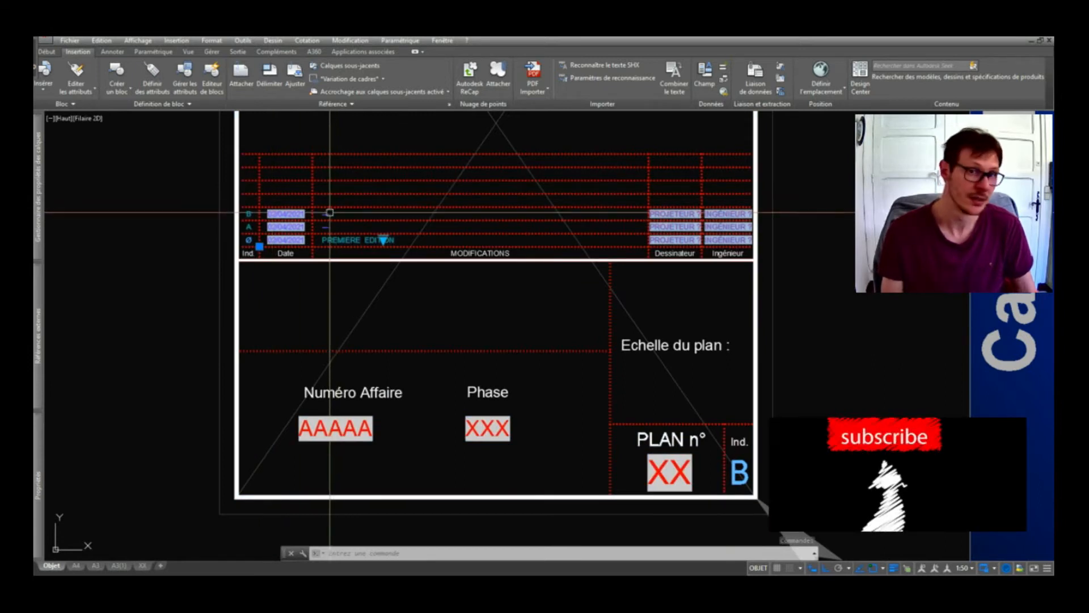
click(383, 239)
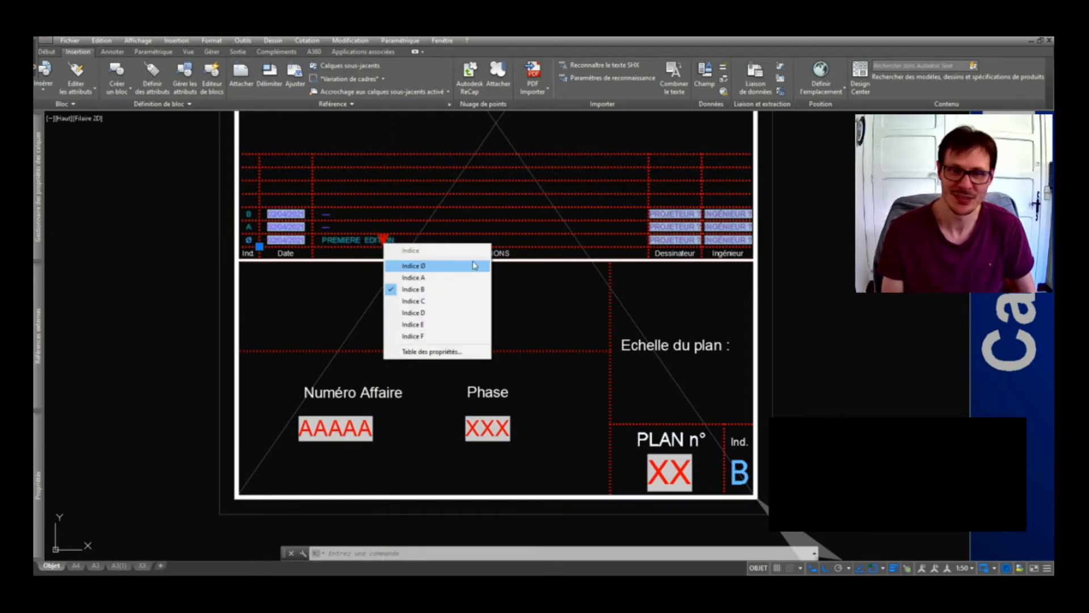
click(475, 265)
middle_drag(494, 241, 511, 324)
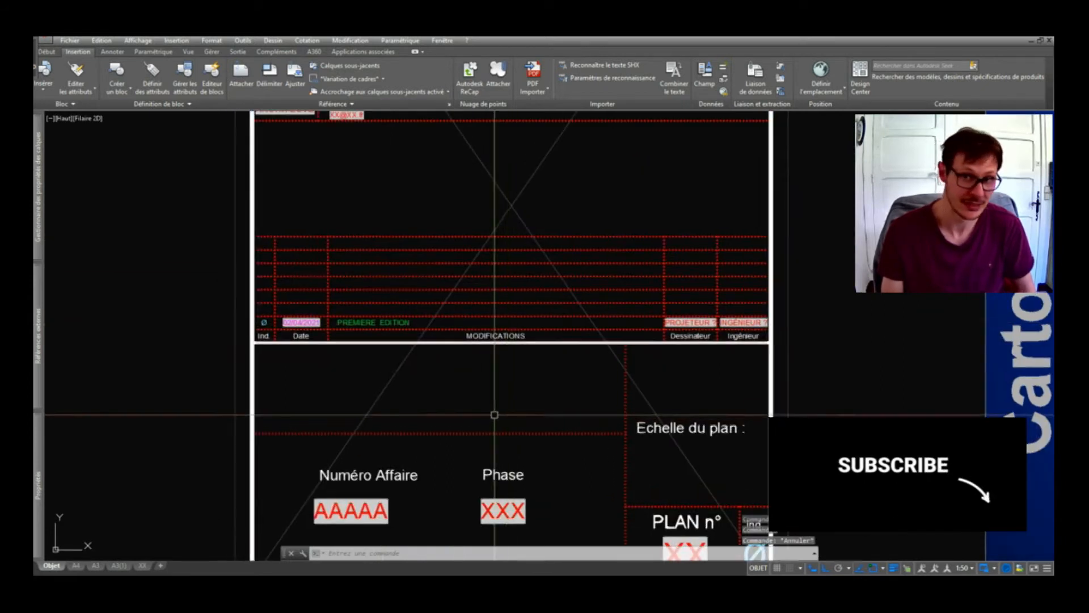
scroll(494, 415, down, 3)
mouse_move(414, 285)
middle_down()
mouse_move(420, 365)
mouse_move(439, 338)
middle_up()
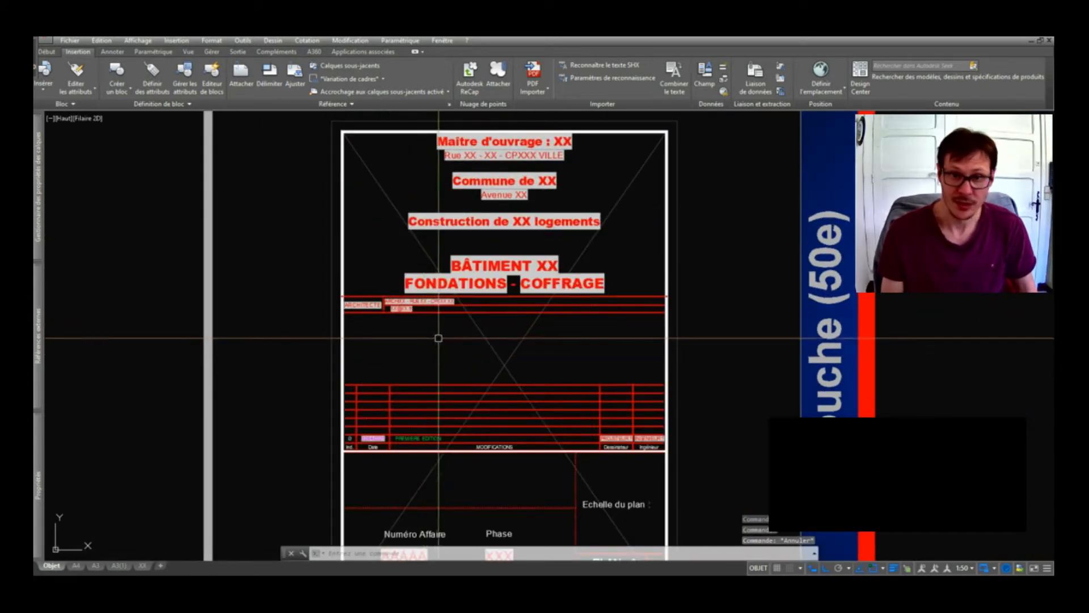
scroll(439, 321, up, 2)
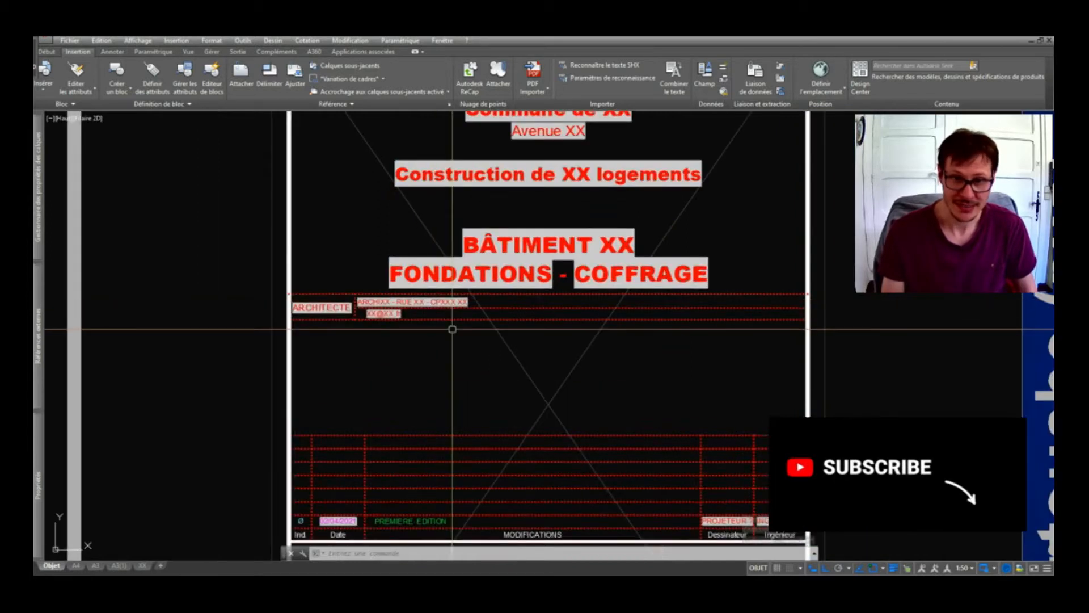
scroll(511, 338, down, 4)
scroll(515, 322, up, 2)
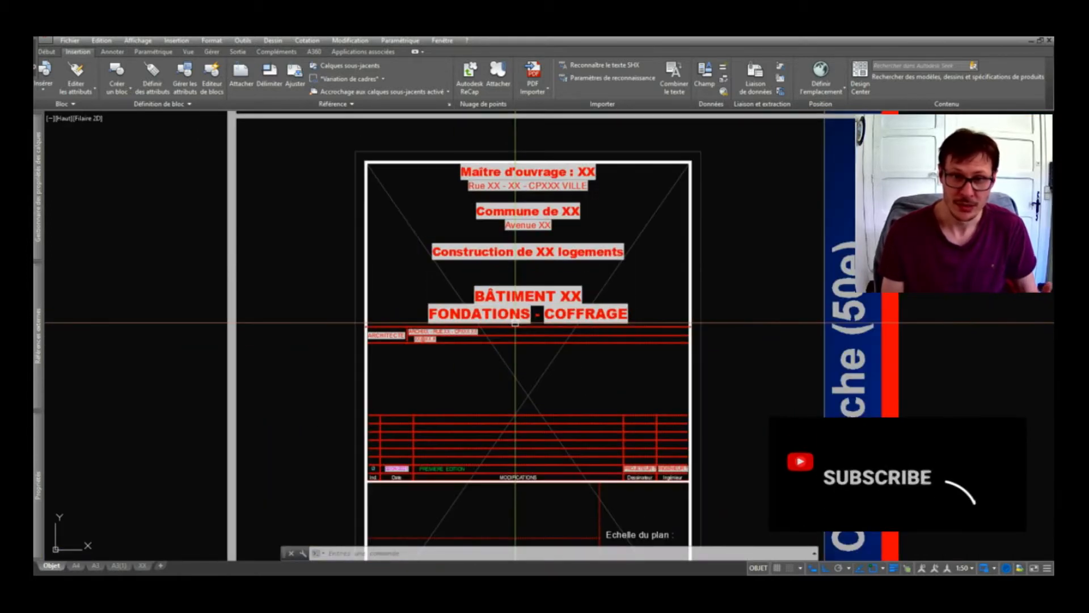
scroll(515, 323, down, 2)
scroll(516, 330, up, 2)
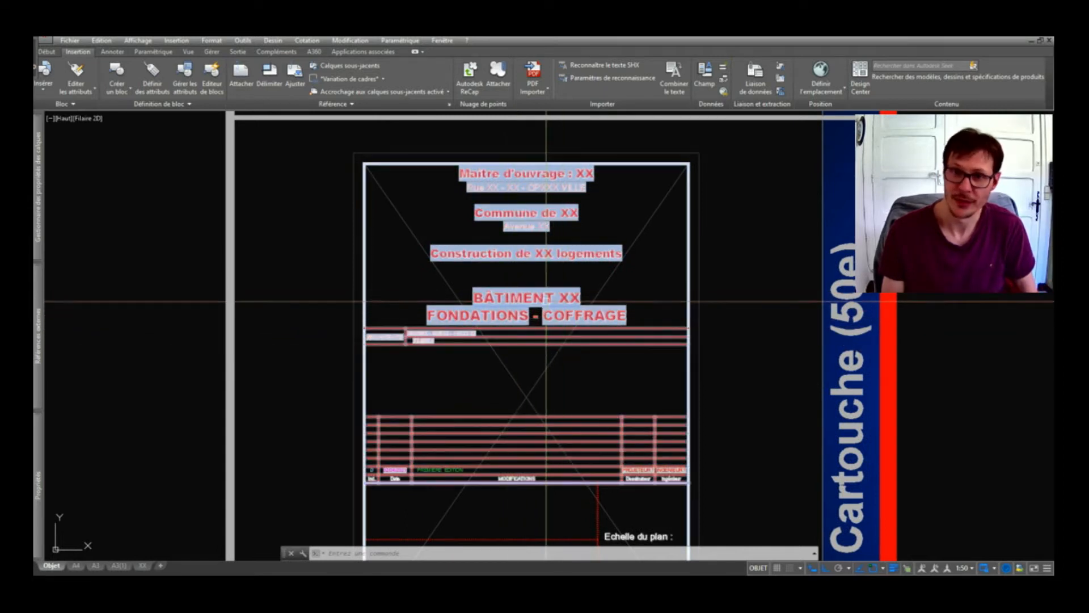
click(545, 293)
key(Escape)
key(Escape)
scroll(544, 296, down, 4)
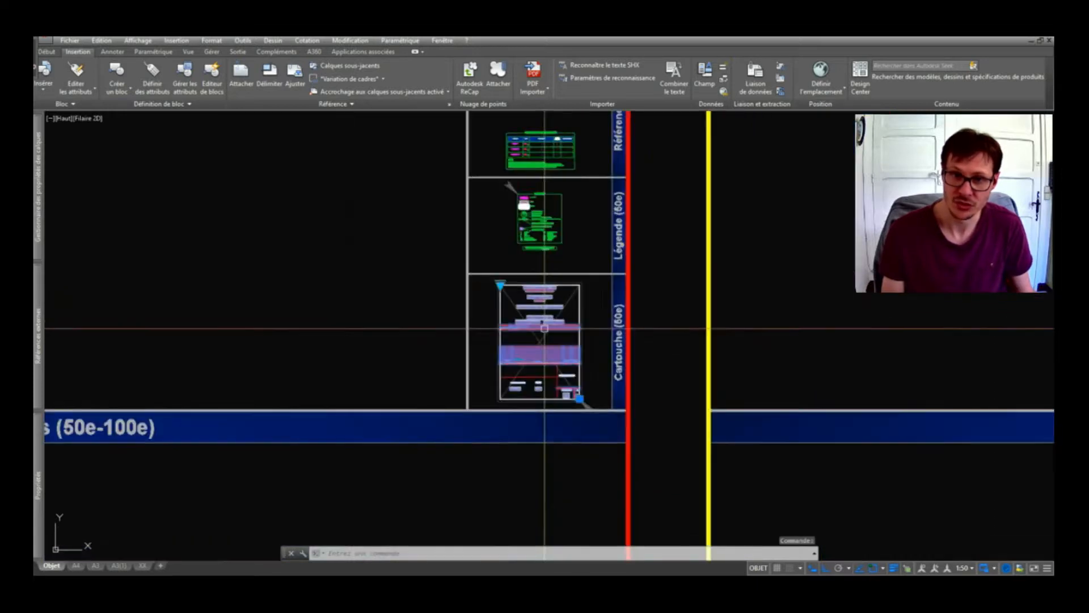
Zoom out over the sheets and zoom back in on the red Cartouche title block.
scroll(362, 216, up, 5)
scroll(319, 118, up, 2)
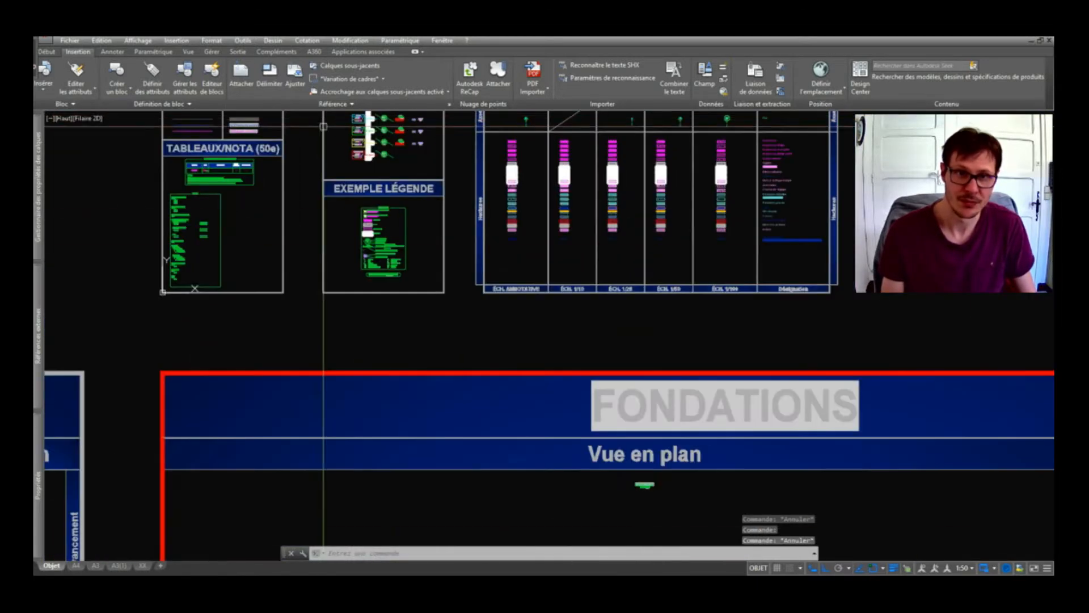
middle_drag(341, 128, 443, 308)
scroll(470, 136, up, 5)
middle_drag(470, 136, 437, 397)
scroll(471, 238, up, 4)
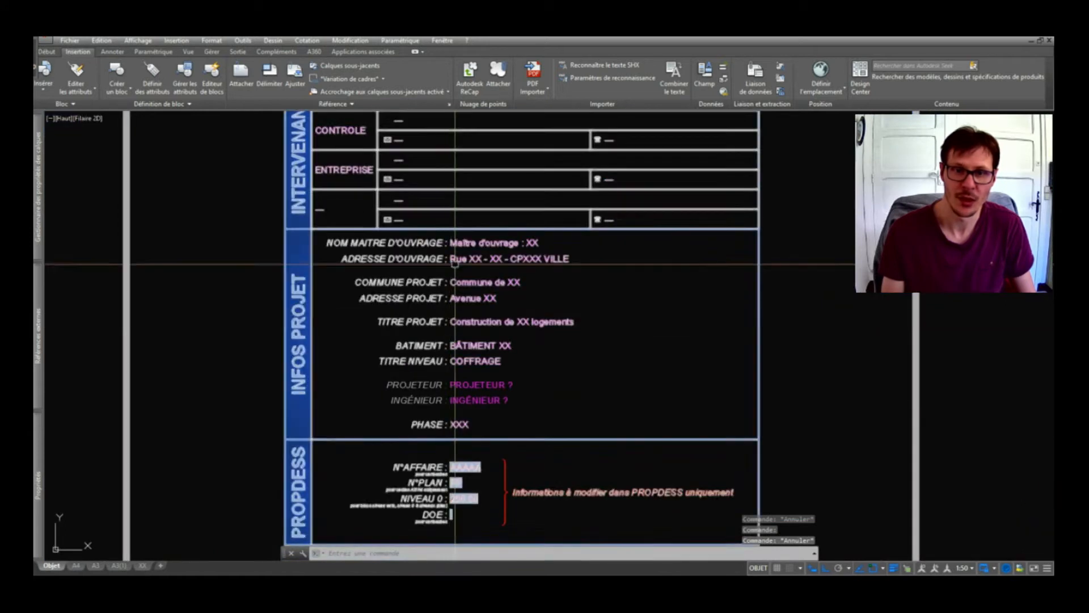
middle_drag(481, 365, 484, 280)
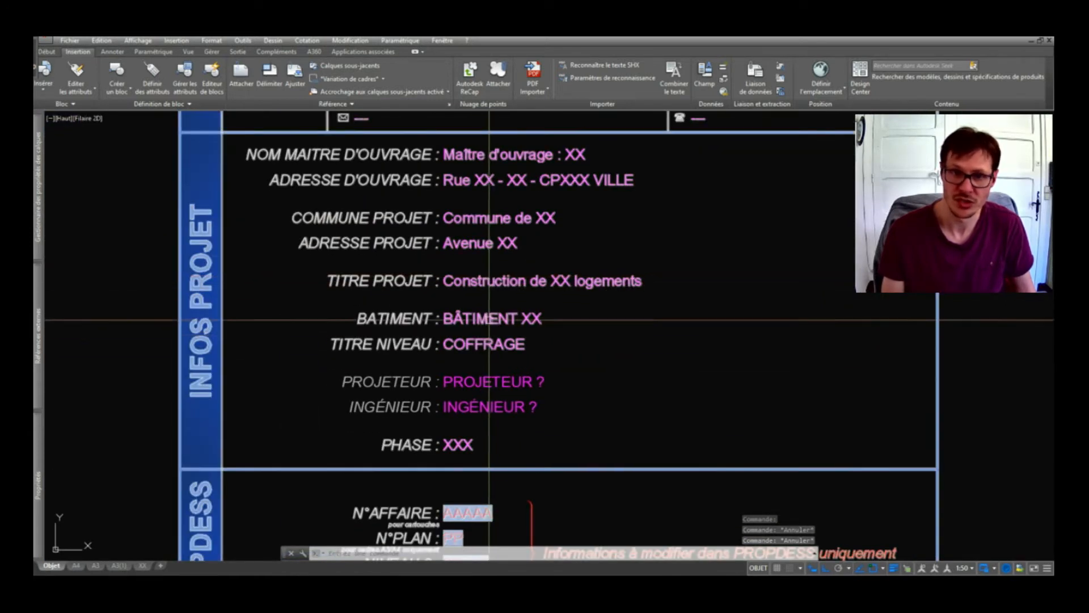
scroll(518, 350, down, 2)
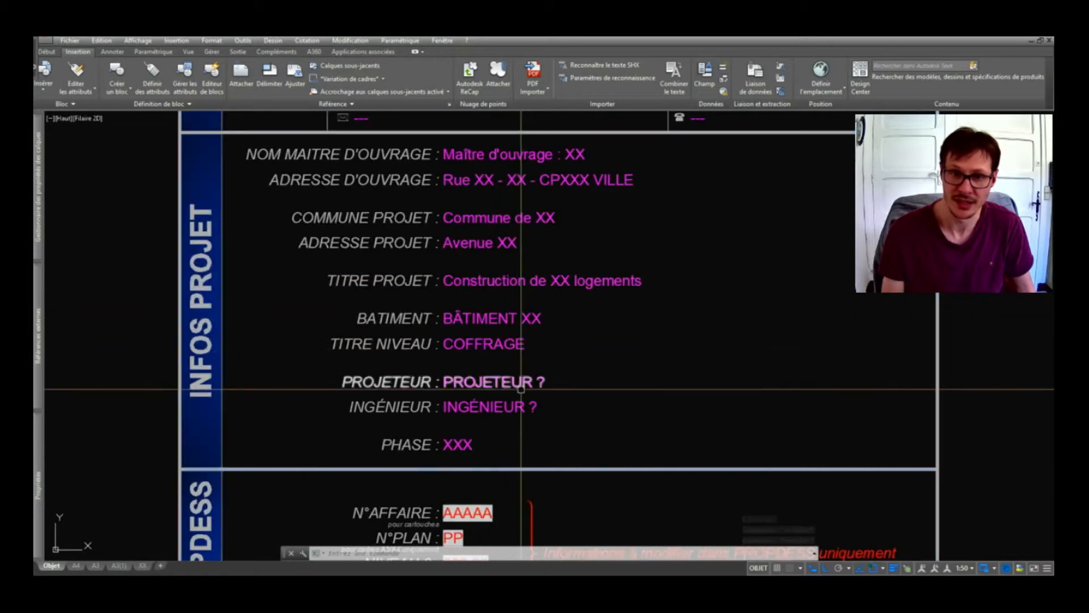
scroll(452, 389, up, 3)
scroll(364, 271, down, 4)
scroll(365, 271, down, 5)
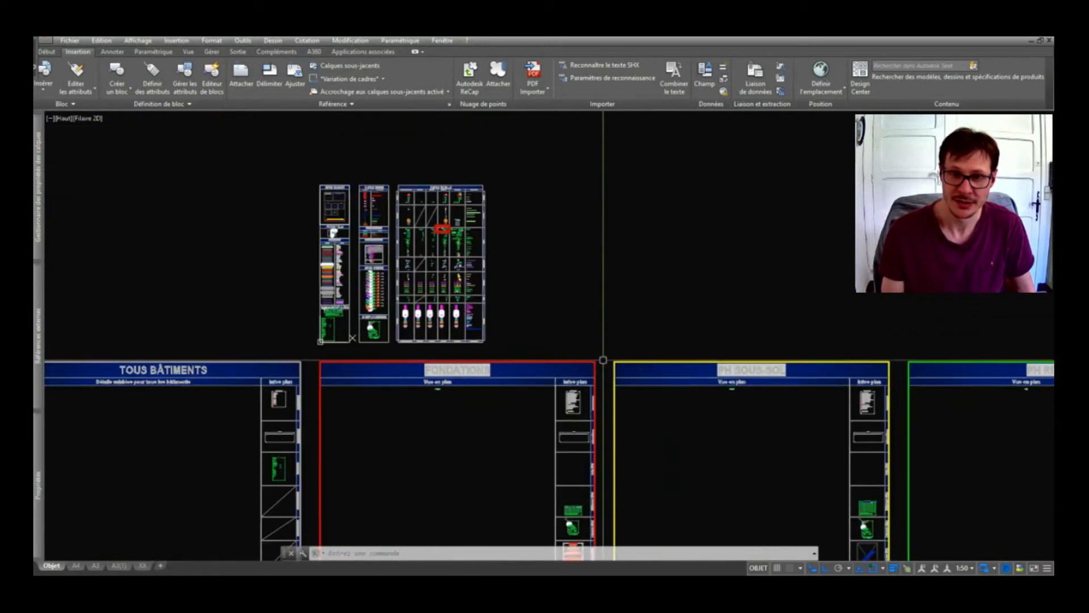
scroll(573, 481, up, 6)
scroll(573, 481, up, 2)
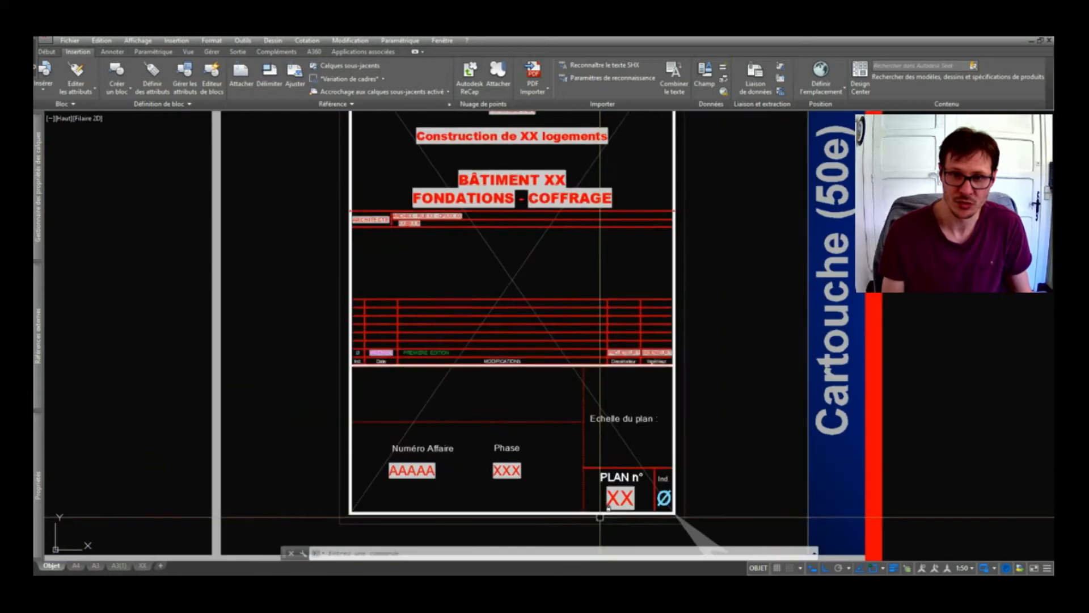
Select the cartouche block and copy it with CO to just left of the original.
scroll(449, 470, down, 2)
scroll(470, 363, up, 2)
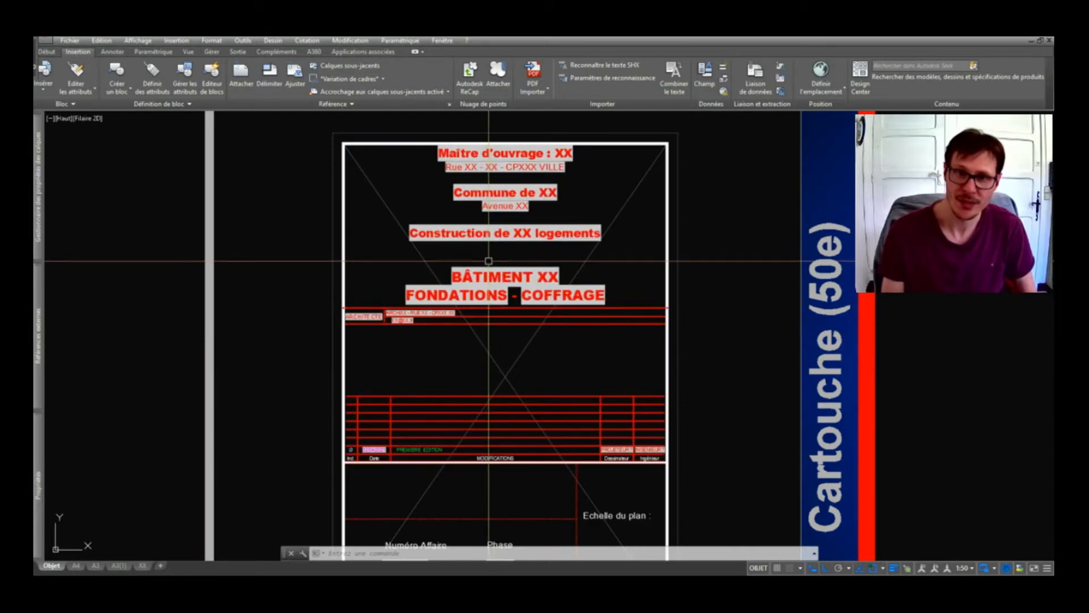
click(489, 263)
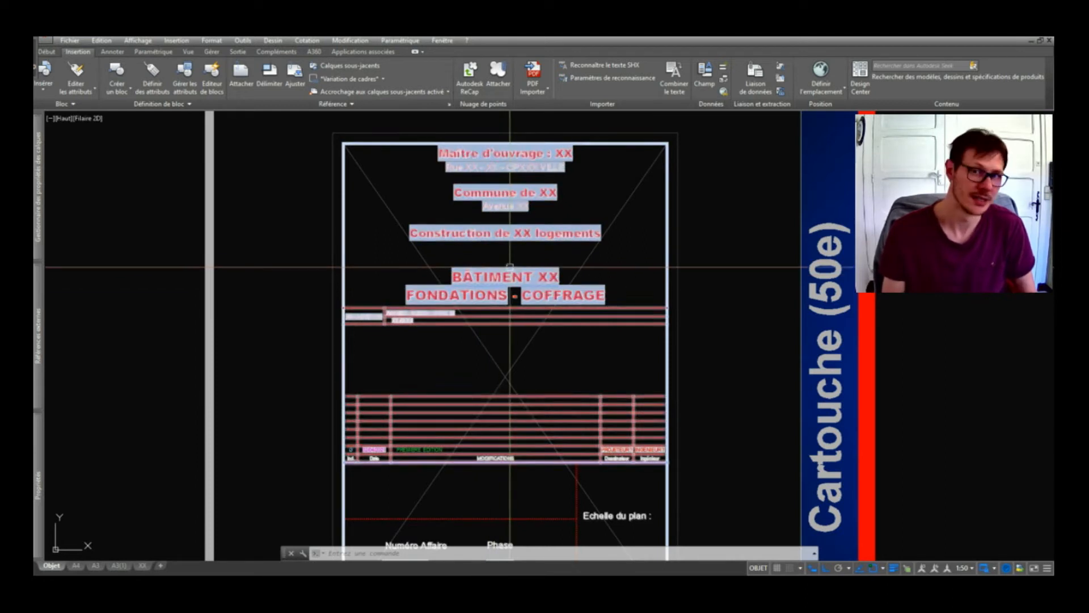
click(523, 237)
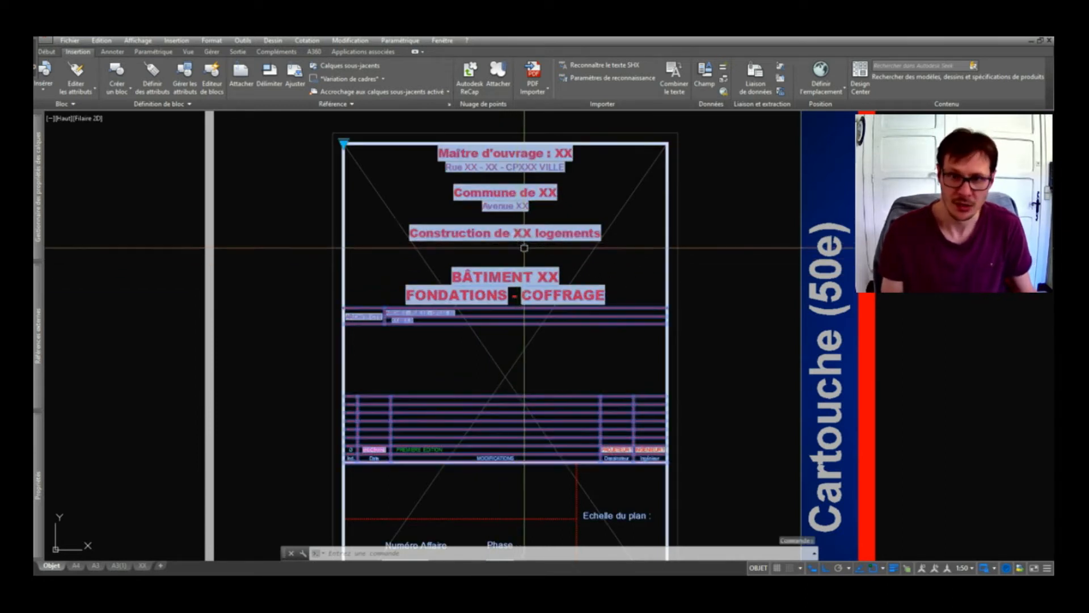
scroll(524, 250, down, 3)
text(co)
key(Return)
click(527, 300)
scroll(697, 317, down, 3)
click(449, 306)
key(Return)
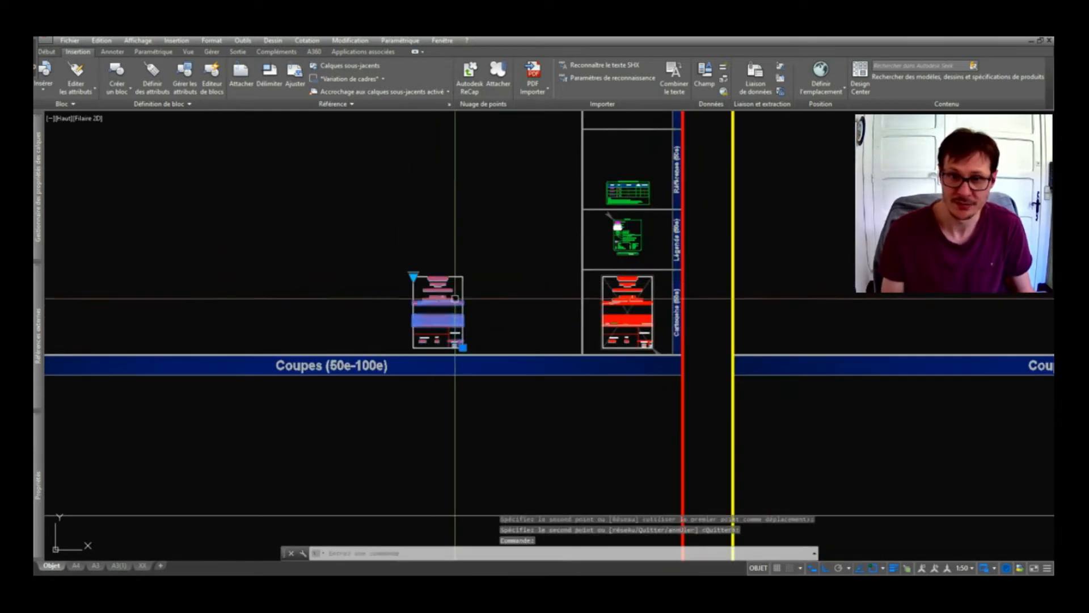
Burst the copied cartouche into separate objects with NBURST.
scroll(442, 300, up, 2)
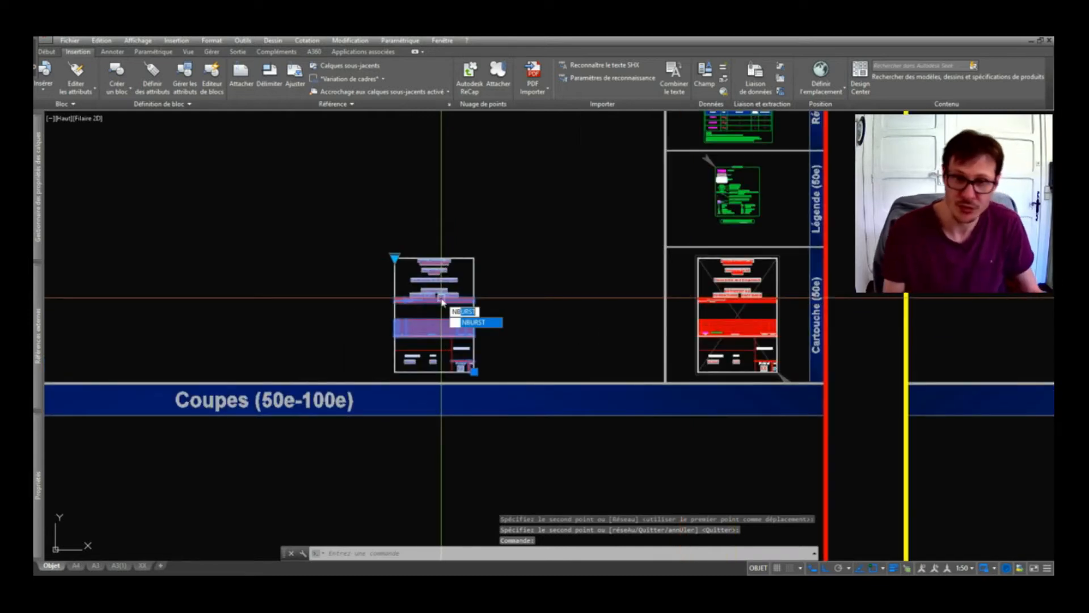
text(nb)
key(Return)
scroll(436, 317, up, 3)
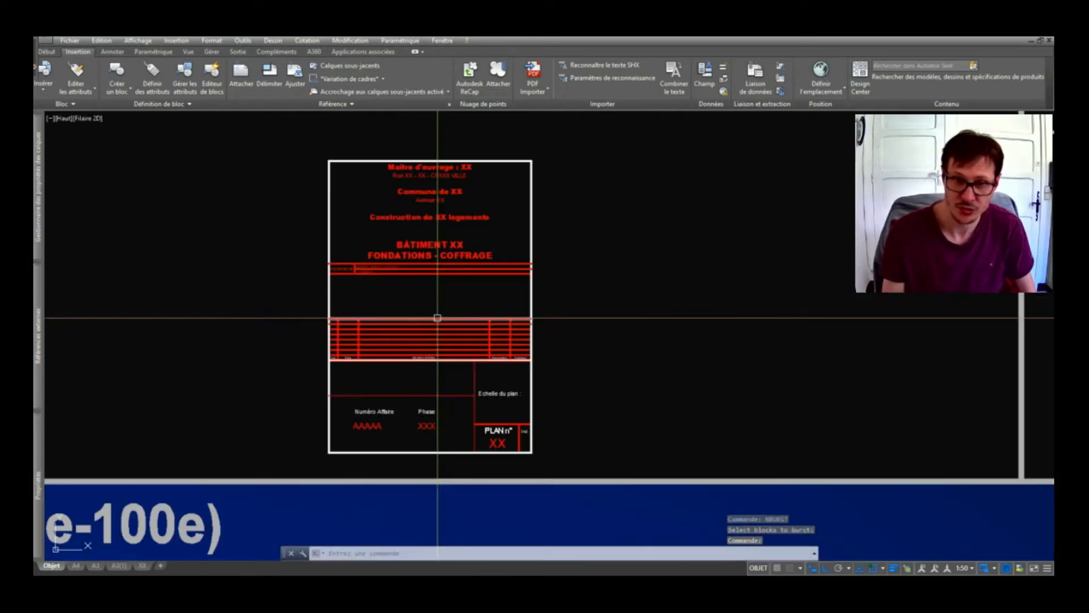
scroll(391, 292, up, 3)
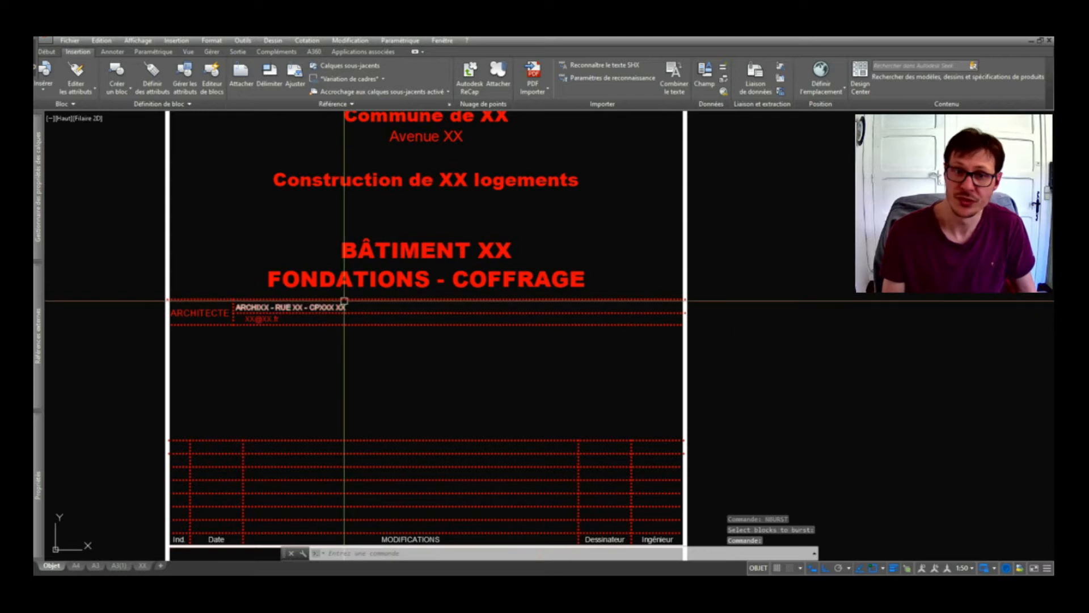
scroll(366, 305, down, 4)
scroll(349, 223, up, 2)
Confirm the burst by selecting the outer rectangle and top dotted line individually.
click(290, 184)
scroll(309, 117, down, 2)
scroll(338, 163, up, 2)
scroll(355, 166, down, 1)
scroll(338, 335, up, 2)
key(Escape)
click(299, 294)
scroll(301, 292, down, 4)
scroll(406, 301, up, 4)
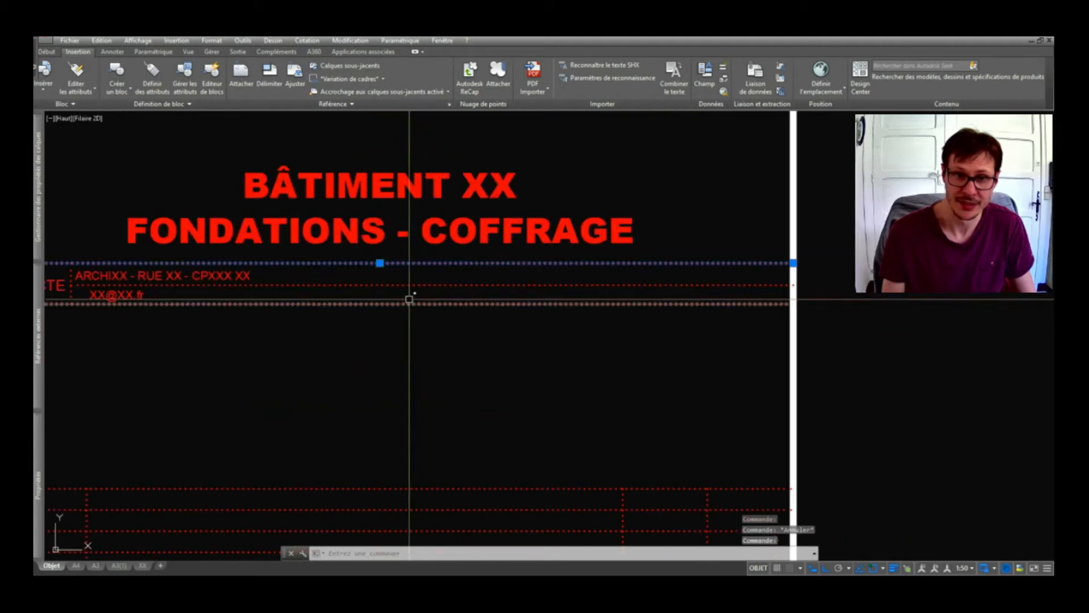
key(Escape)
scroll(409, 307, down, 4)
scroll(409, 306, up, 2)
scroll(312, 391, up, 4)
scroll(454, 249, down, 2)
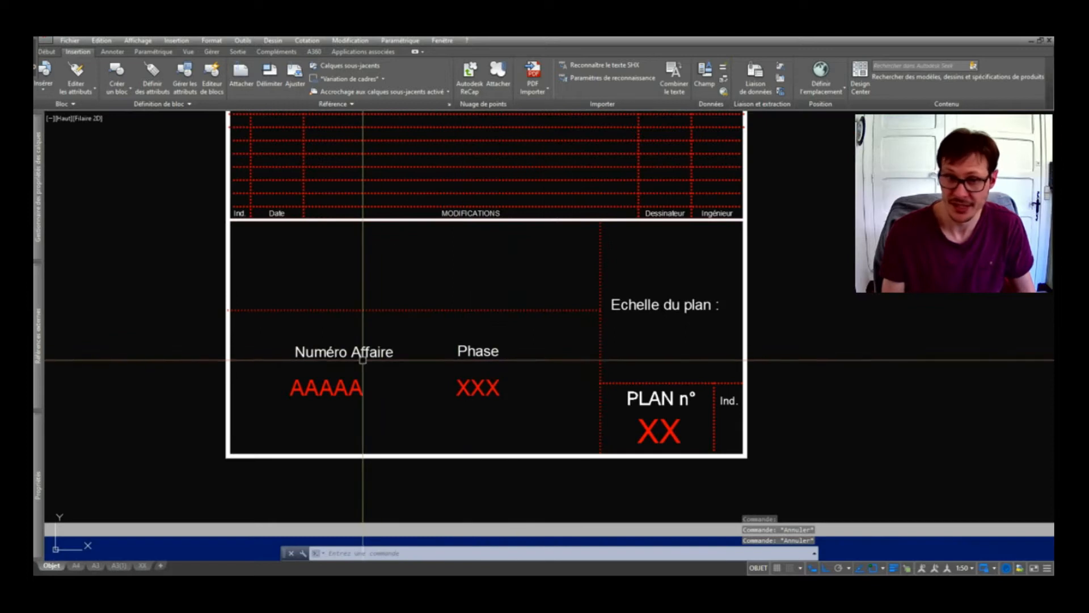
Delete the AAAAA, XXX and XX placeholder values from the copied cartouche.
click(521, 376)
click(351, 402)
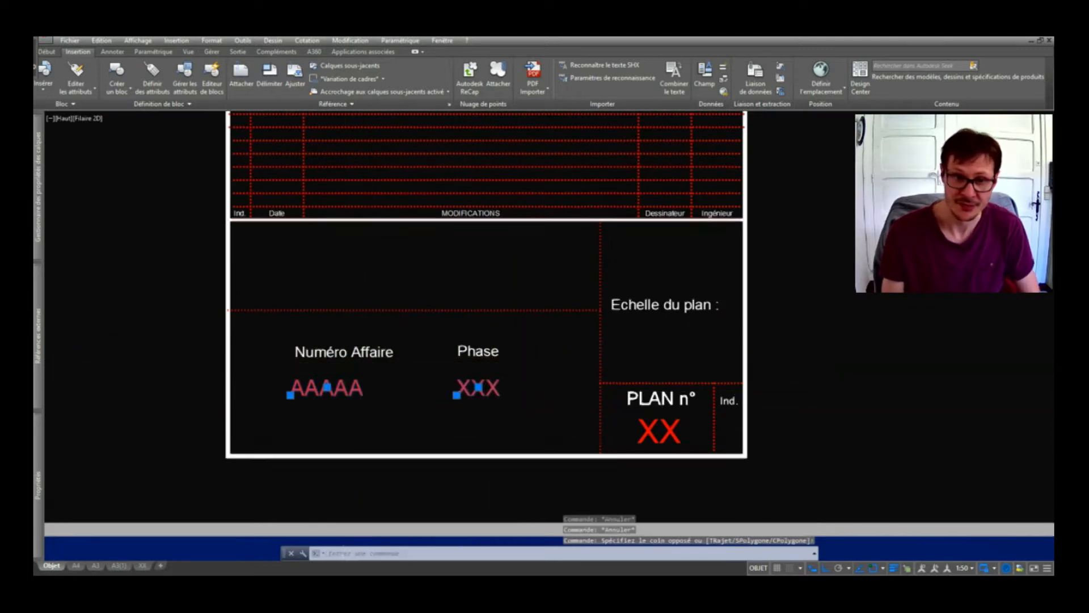
key(Delete)
scroll(348, 344, down, 2)
scroll(503, 410, up, 4)
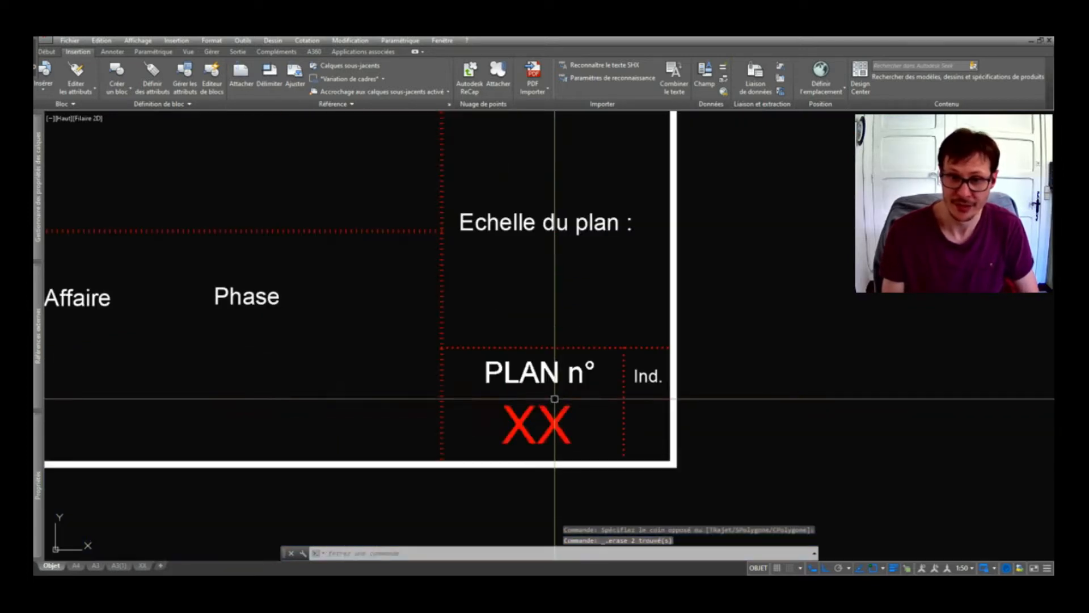
click(548, 413)
key(Delete)
scroll(550, 416, down, 4)
middle_drag(490, 244, 530, 466)
scroll(474, 336, up, 3)
scroll(474, 335, down, 1)
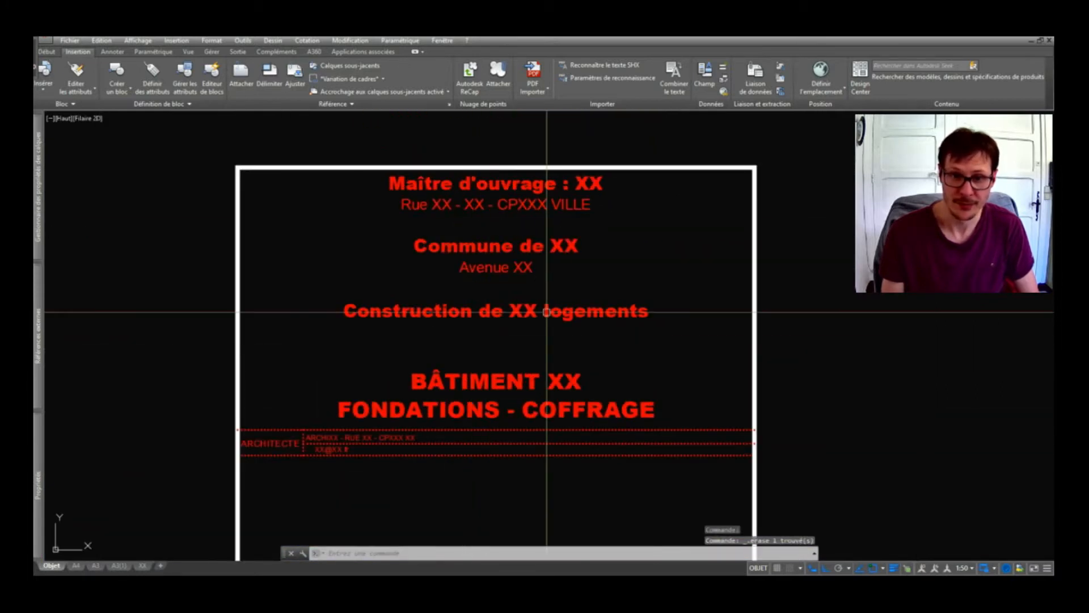
Delete the seven project title texts from the top of the cartouche.
click(616, 181)
click(462, 445)
key(Delete)
middle_drag(462, 484, 445, 428)
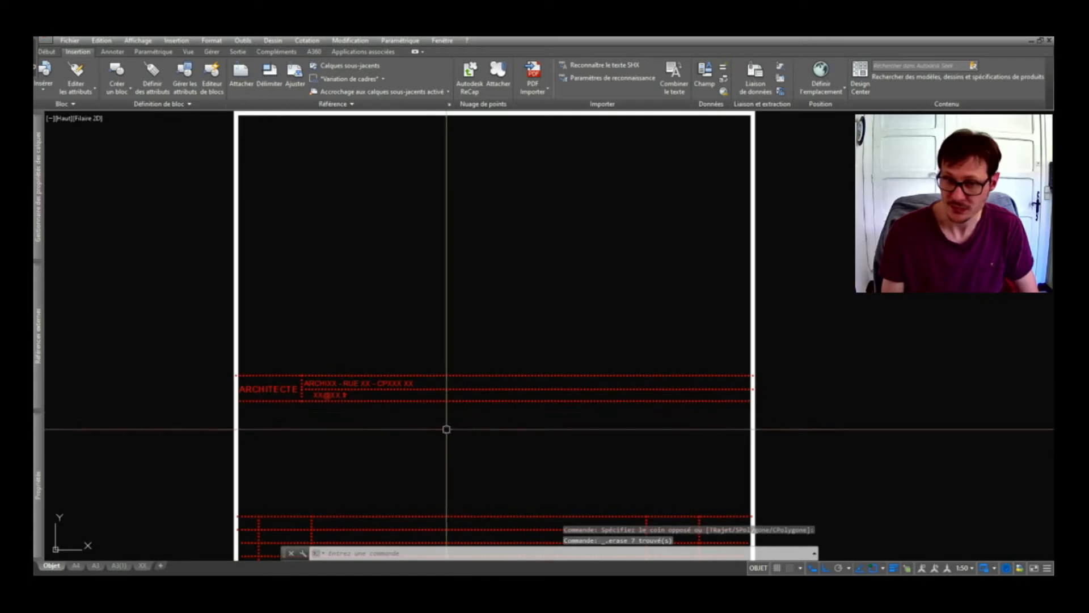
scroll(289, 395, up, 2)
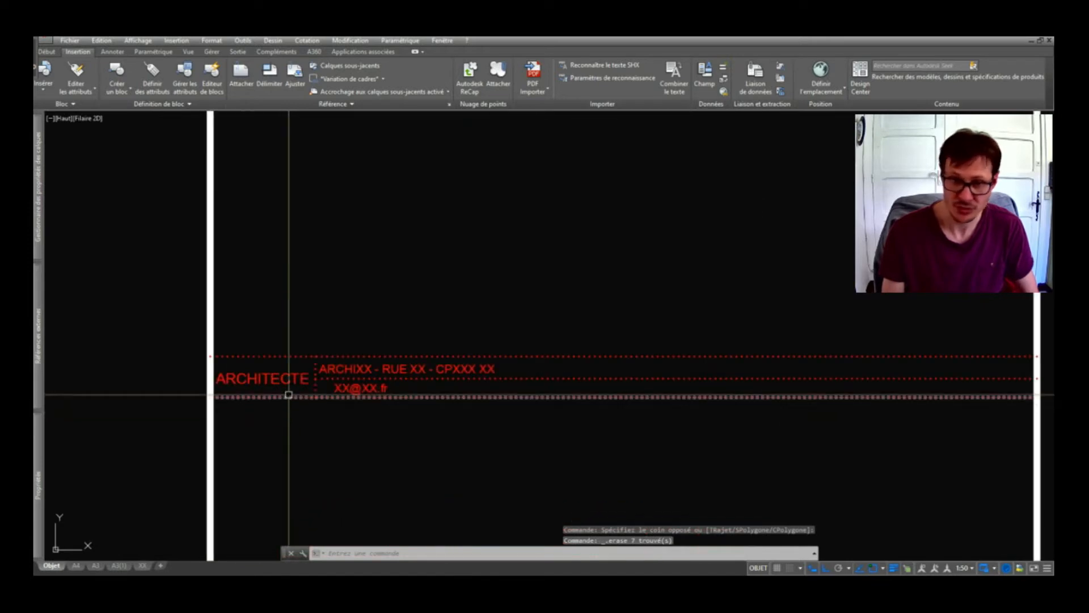
Delete the architect's address and placeholder e-mail lines from the ARCHITECTE row.
click(403, 366)
click(372, 388)
key(Delete)
scroll(421, 358, down, 3)
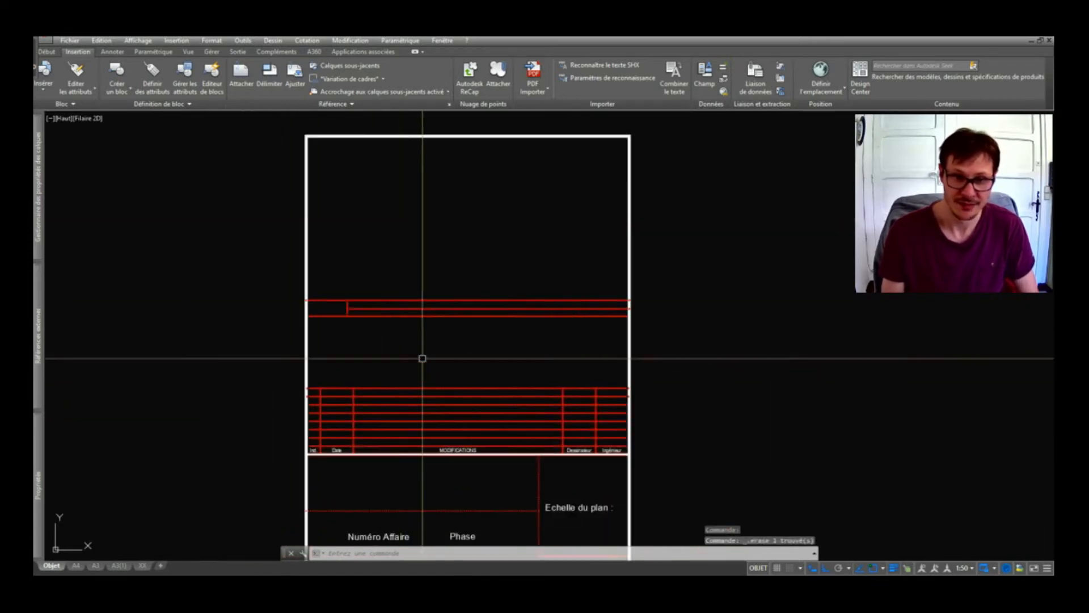
scroll(473, 468, up, 4)
middle_drag(472, 469, 476, 352)
scroll(483, 341, down, 2)
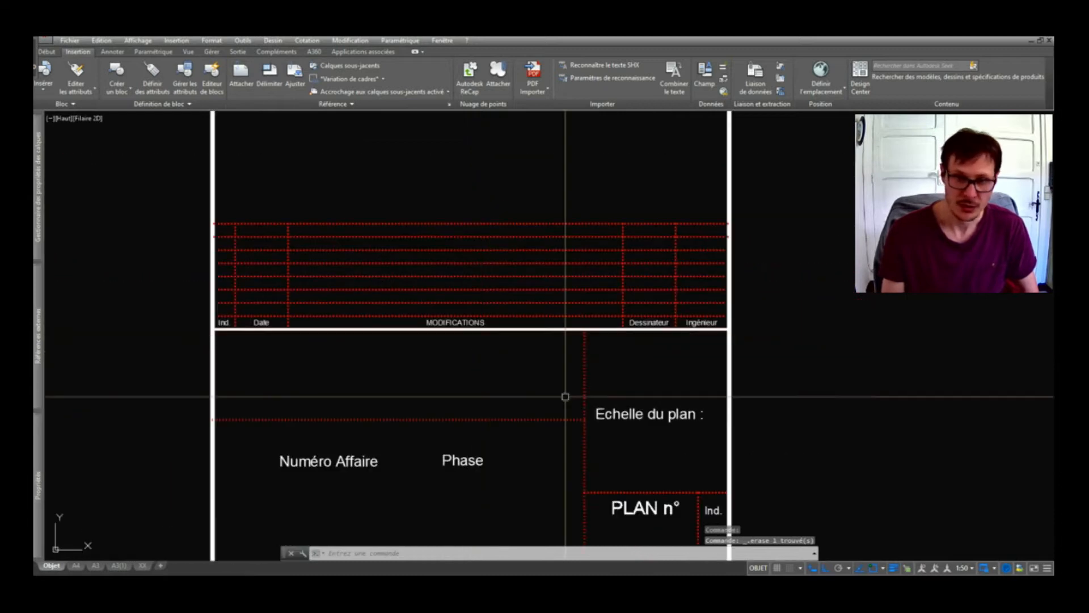
scroll(618, 406, down, 2)
scroll(647, 453, down, 3)
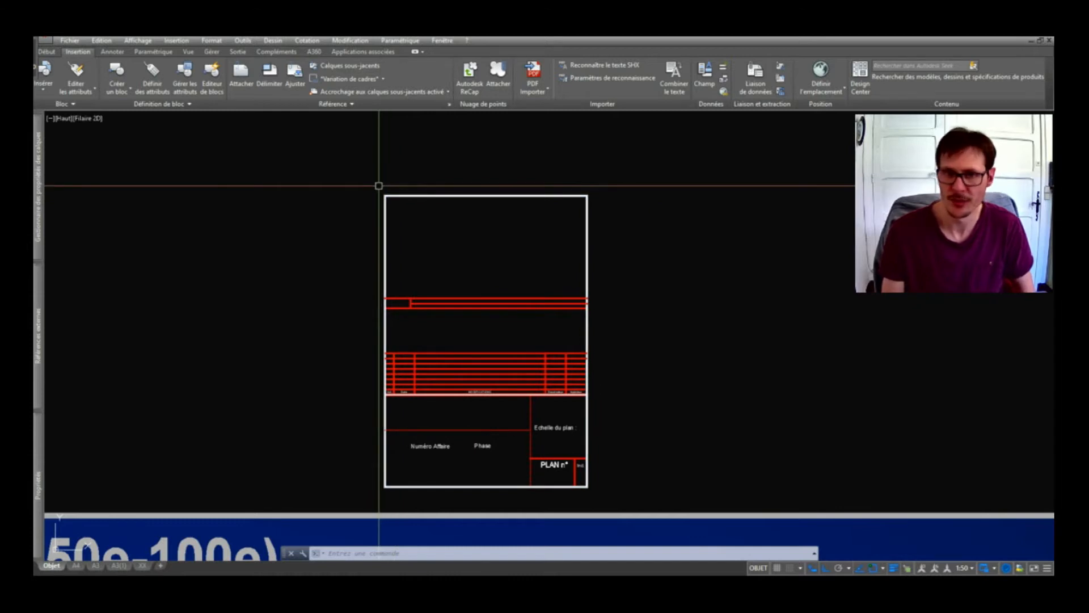
Window-select the emptied sheet and copy it with the frame's lower-right corner as base point.
click(379, 185)
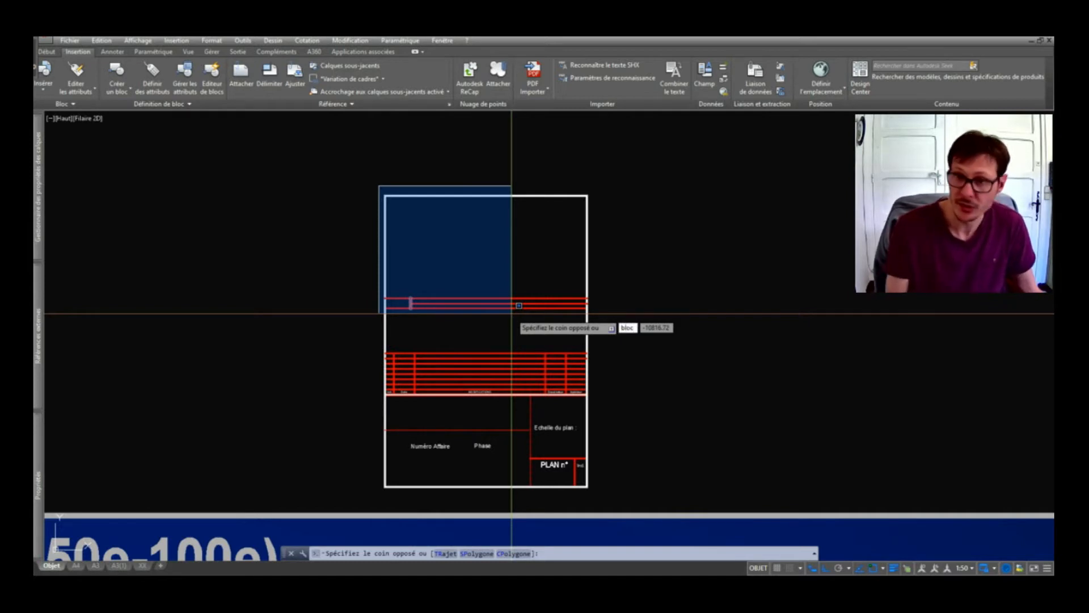
key(Escape)
key(Escape)
key(Escape)
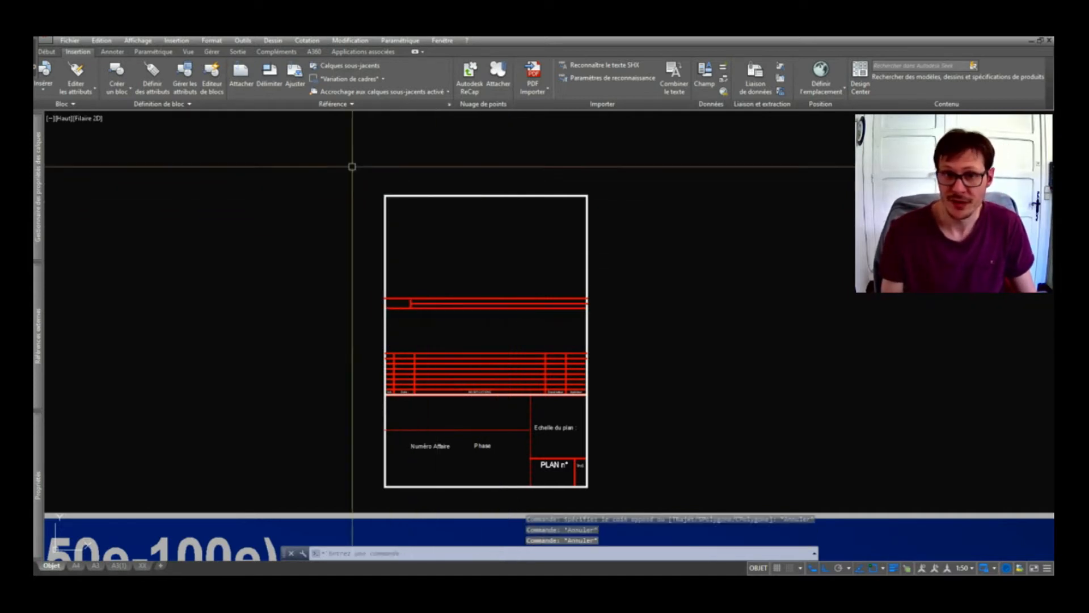
click(358, 180)
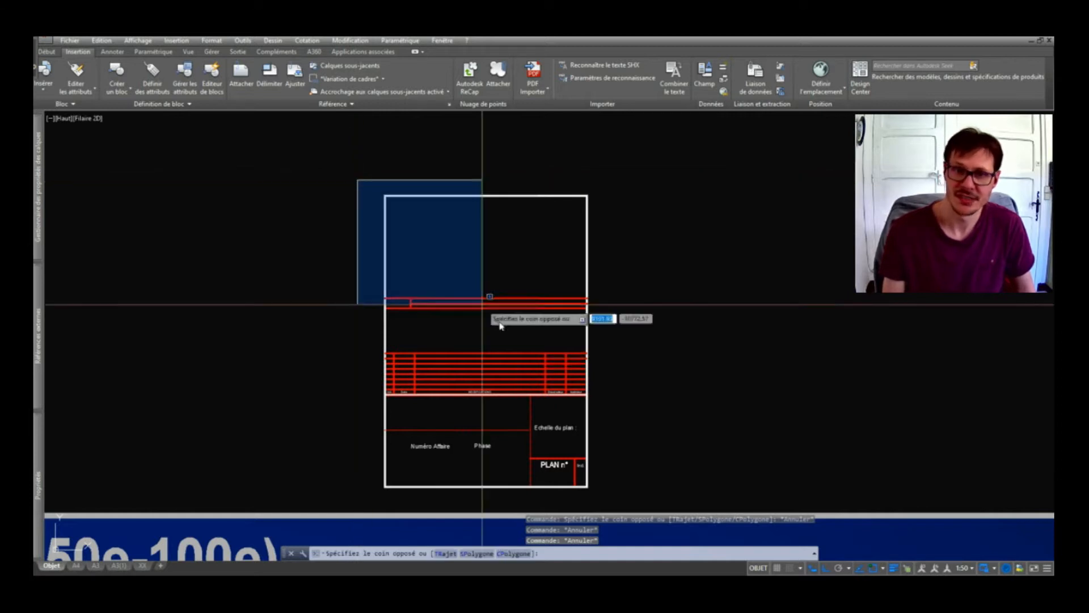
click(652, 502)
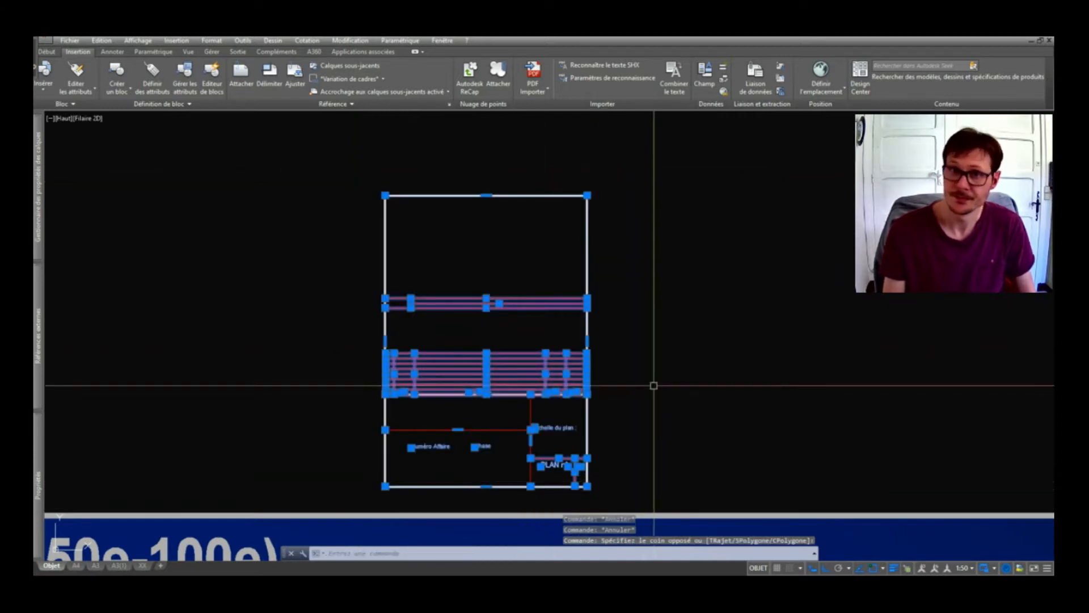
key(ctrl+shift+c)
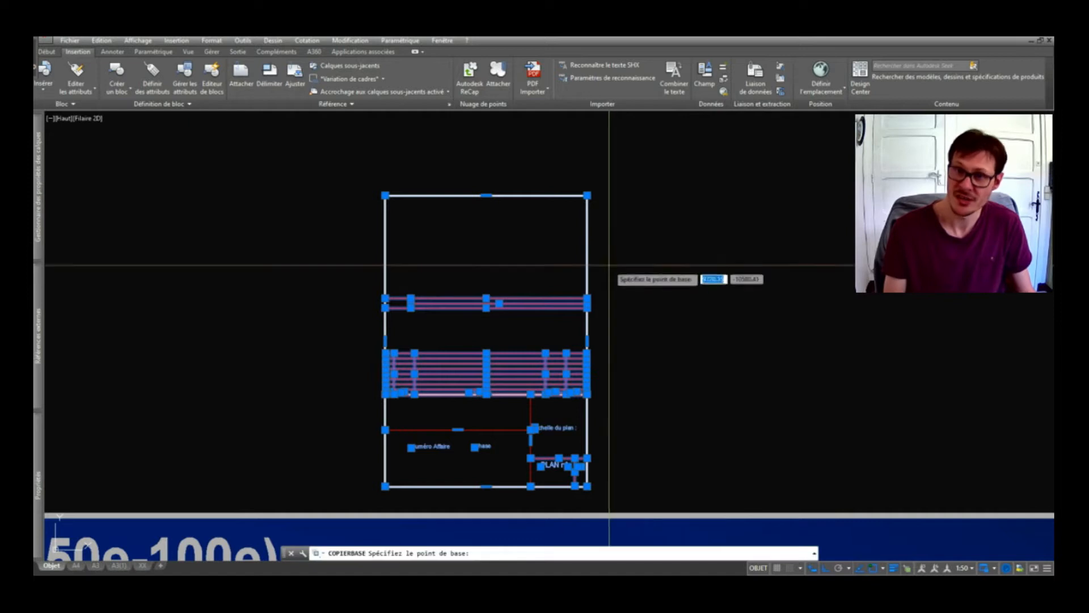
scroll(604, 397, down, 2)
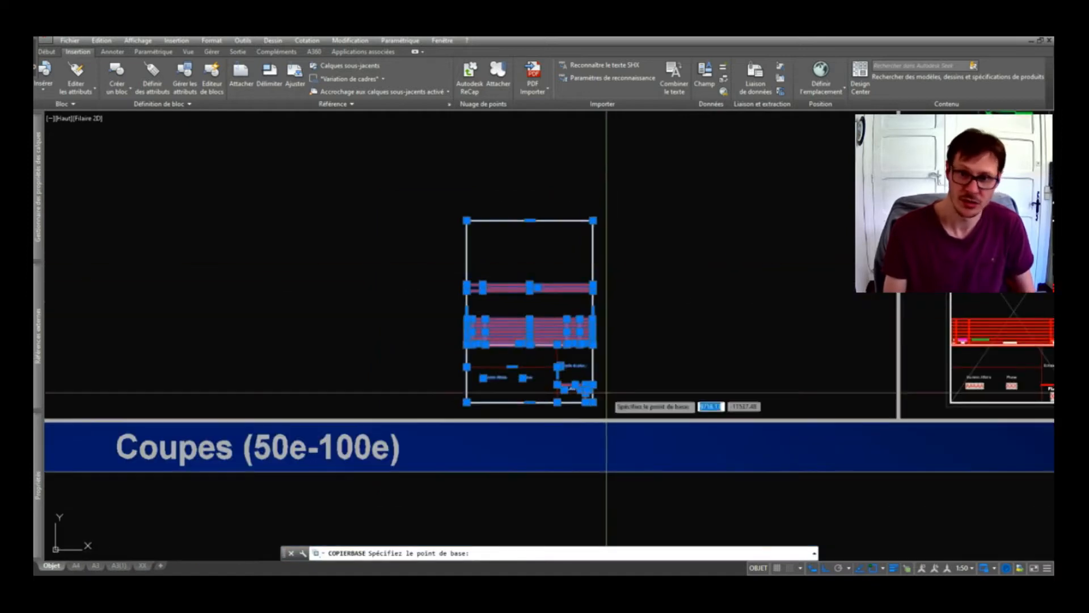
scroll(594, 418, up, 4)
mouse_move(578, 383)
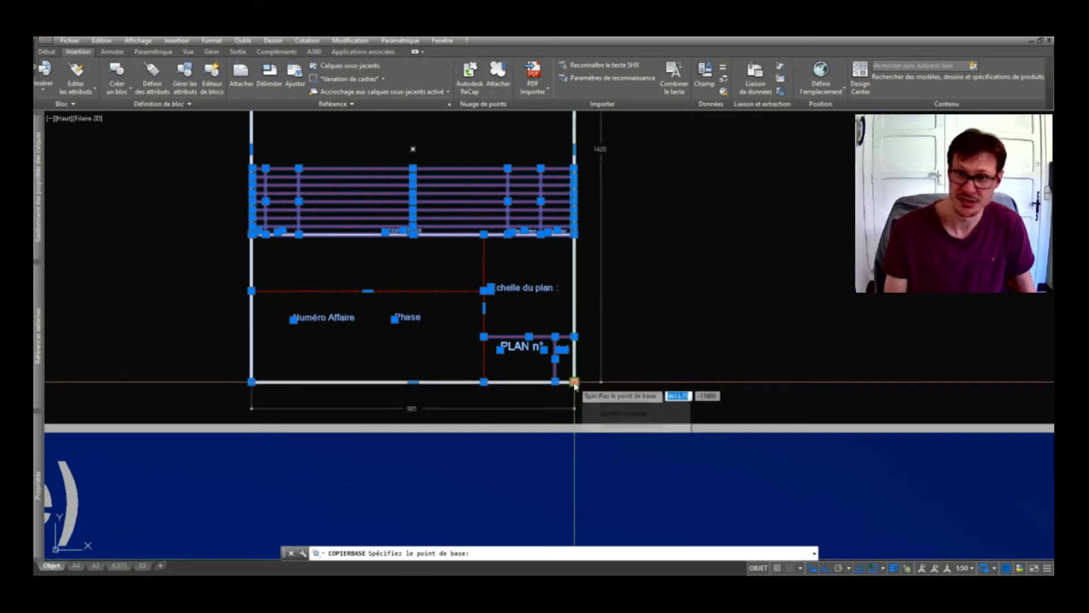
click(575, 381)
Clear the selection and paste the copied template as a block.
scroll(531, 371, down, 2)
scroll(540, 333, down, 2)
key(Escape)
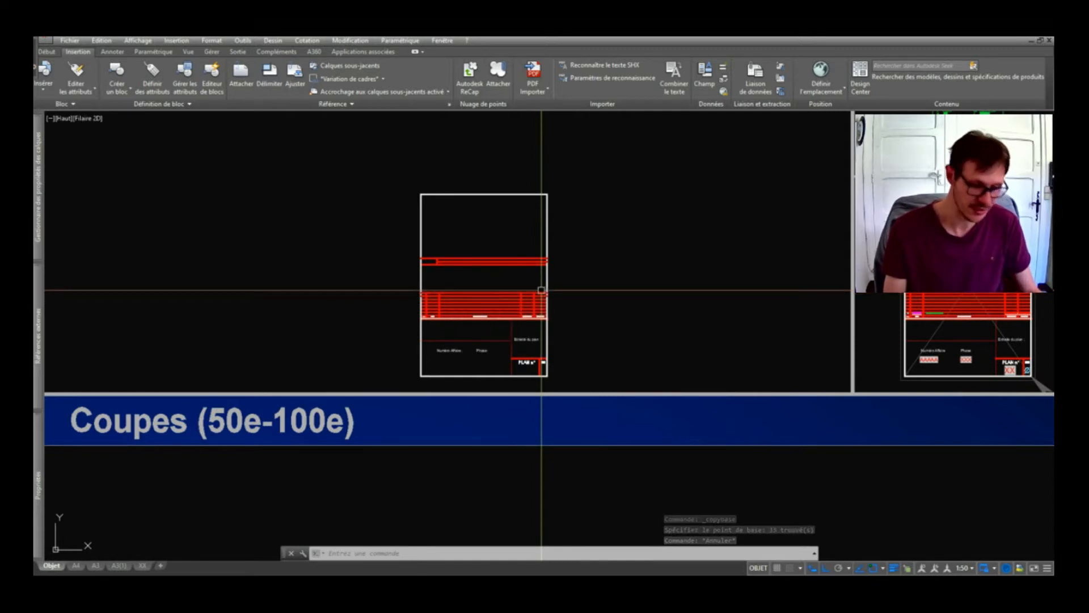
key(ctrl+v)
scroll(536, 335, down, 2)
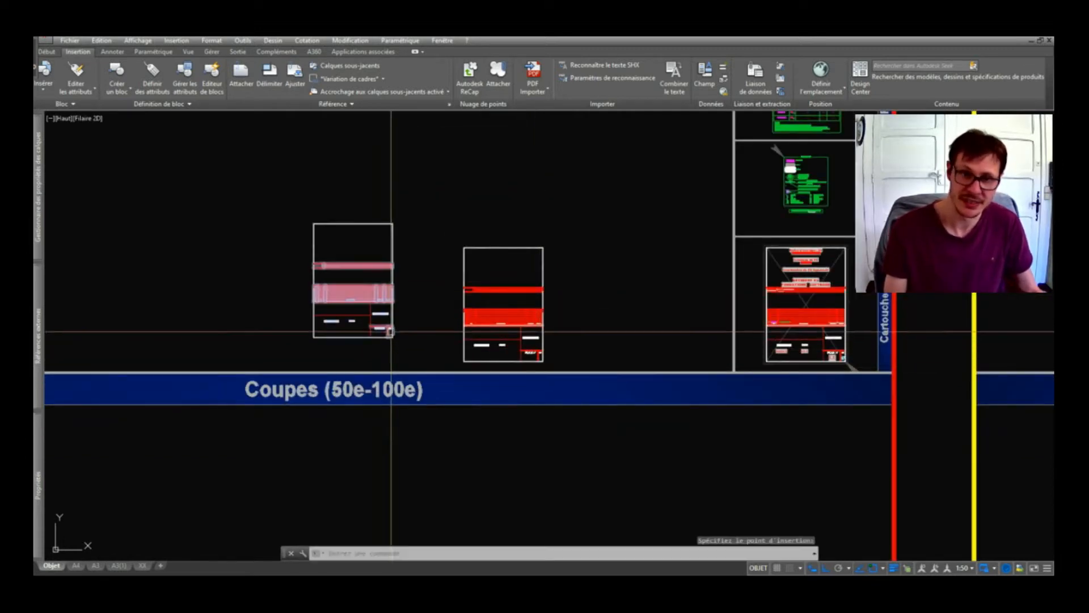
Place the pasted template block to the left of the original.
click(390, 331)
scroll(392, 337, up, 3)
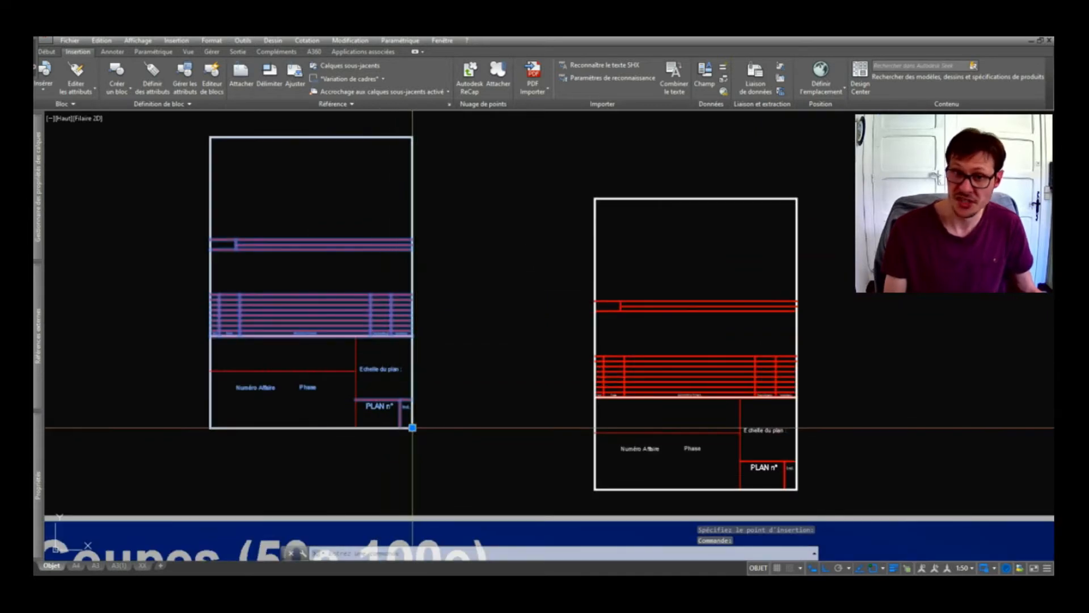
scroll(412, 428, up, 4)
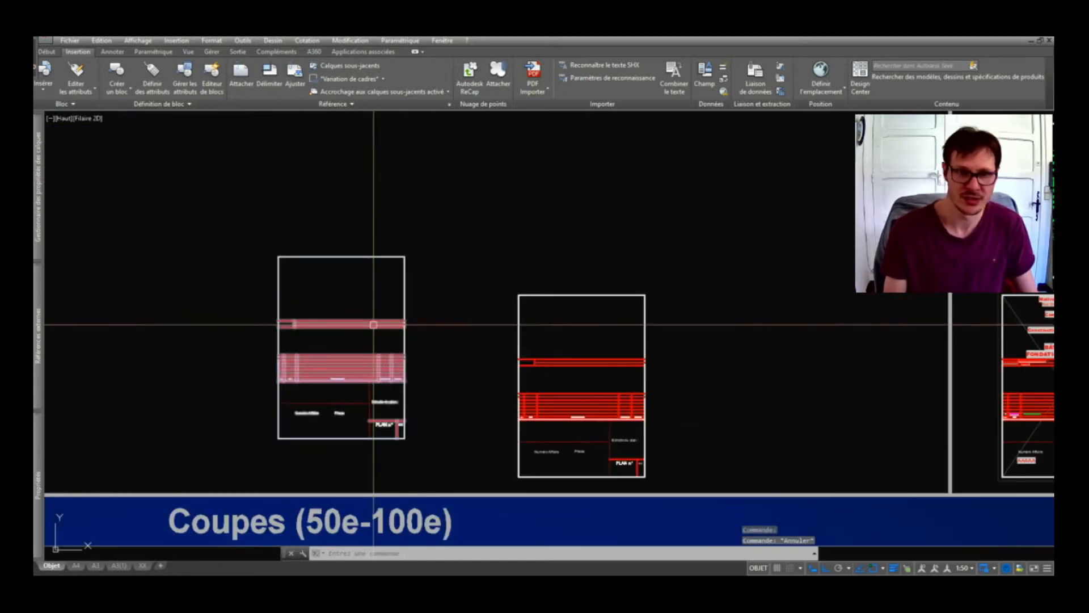
Delete the loose middle copy: its outer frame, then its 32 remaining objects.
click(467, 272)
click(761, 482)
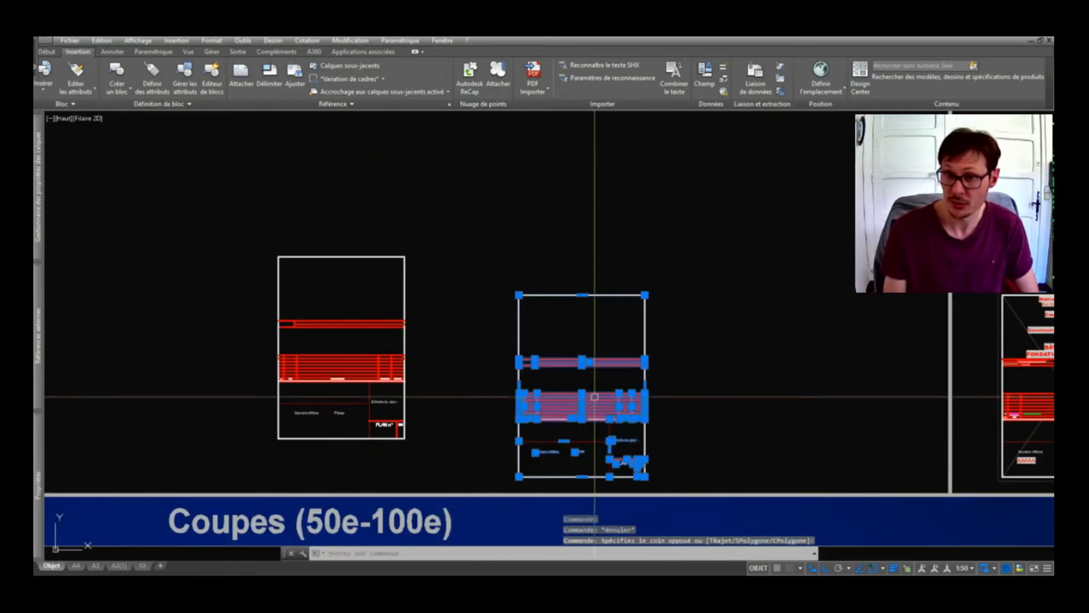
key(Escape)
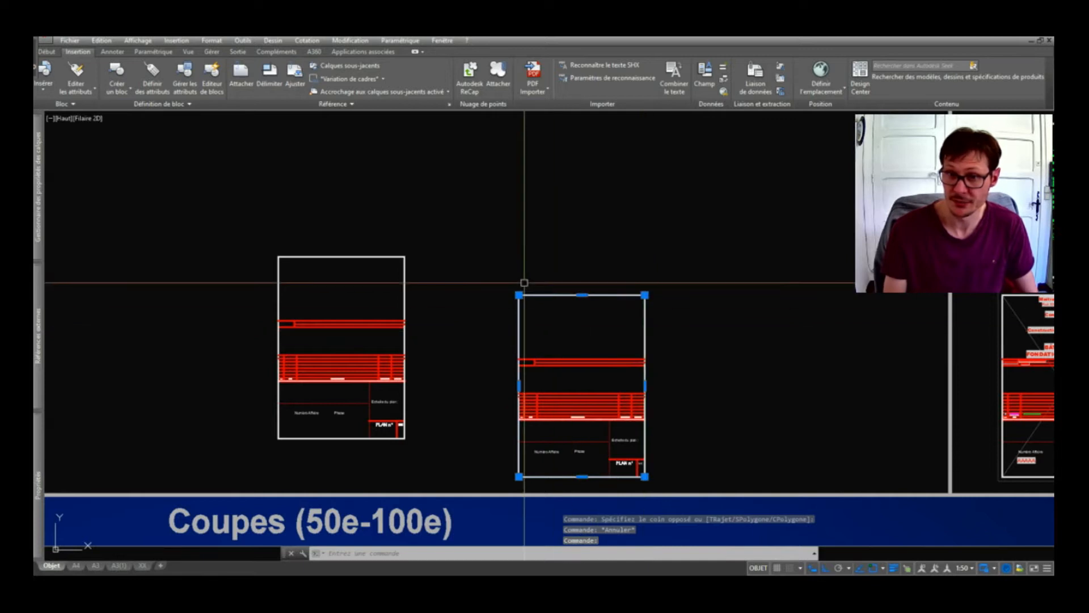
key(Delete)
click(509, 285)
click(702, 486)
key(Delete)
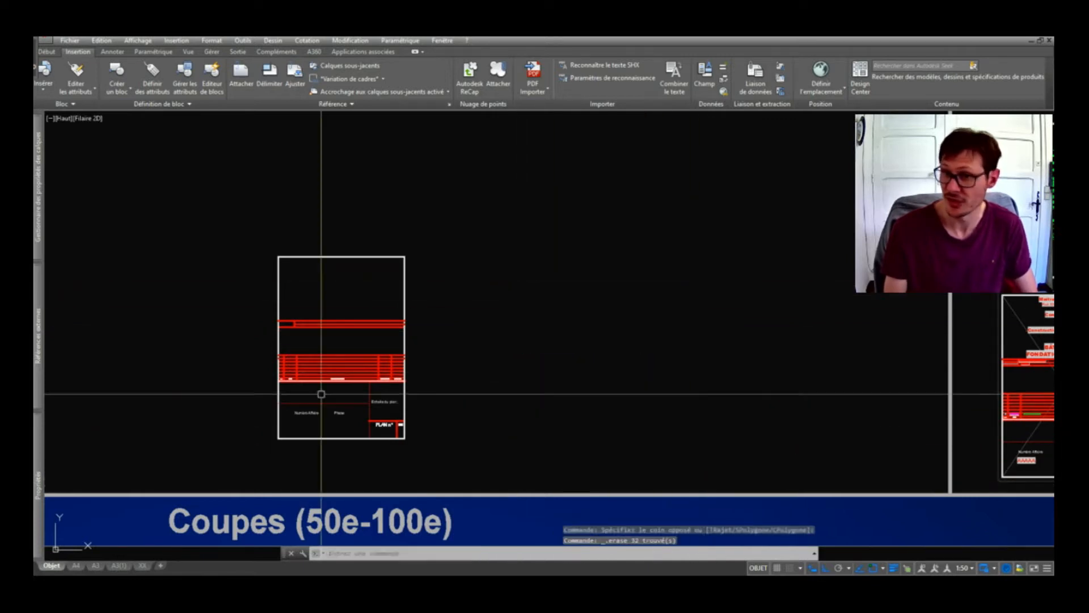
Select the remaining template block and zoom in on it.
click(318, 365)
scroll(319, 364, up, 2)
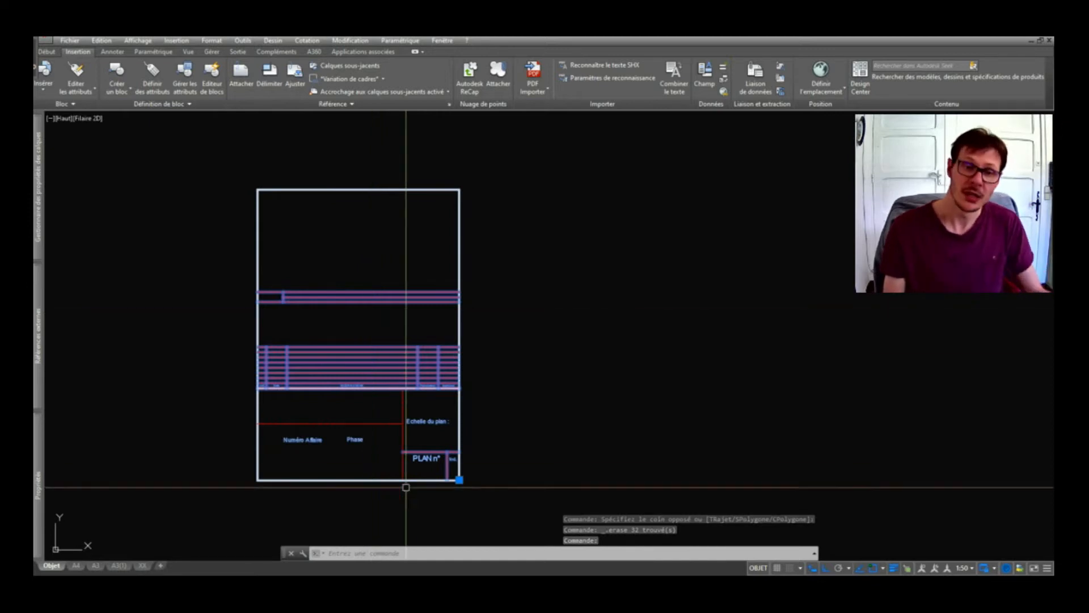
scroll(406, 488, up, 4)
scroll(499, 431, down, 4)
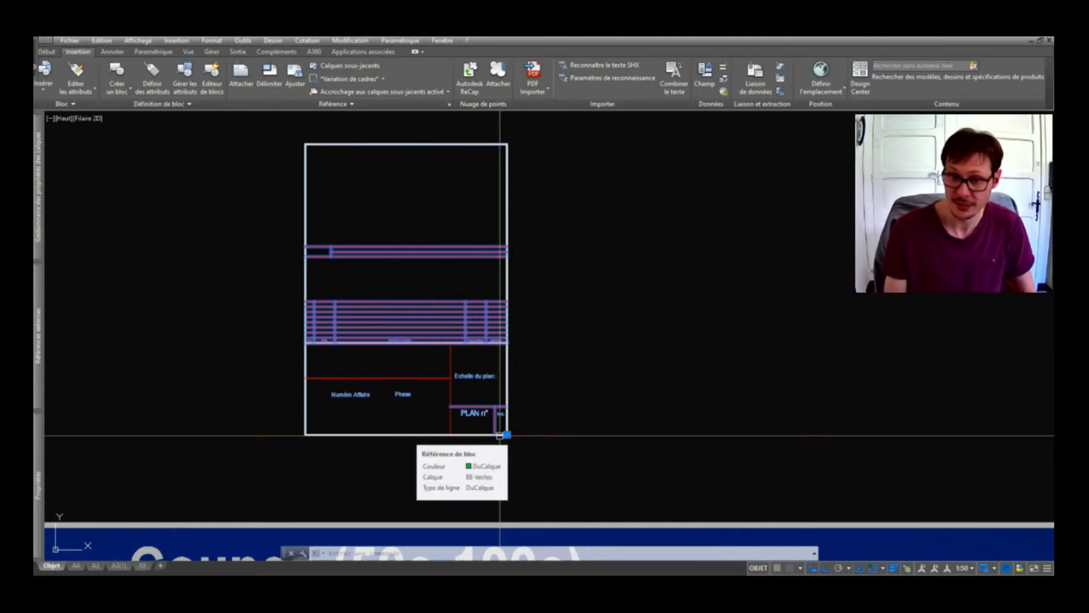
key(Escape)
Rename block A$C3C9072DE to cartouche with RENOMMER, then open its definition dialog.
double_click(485, 414)
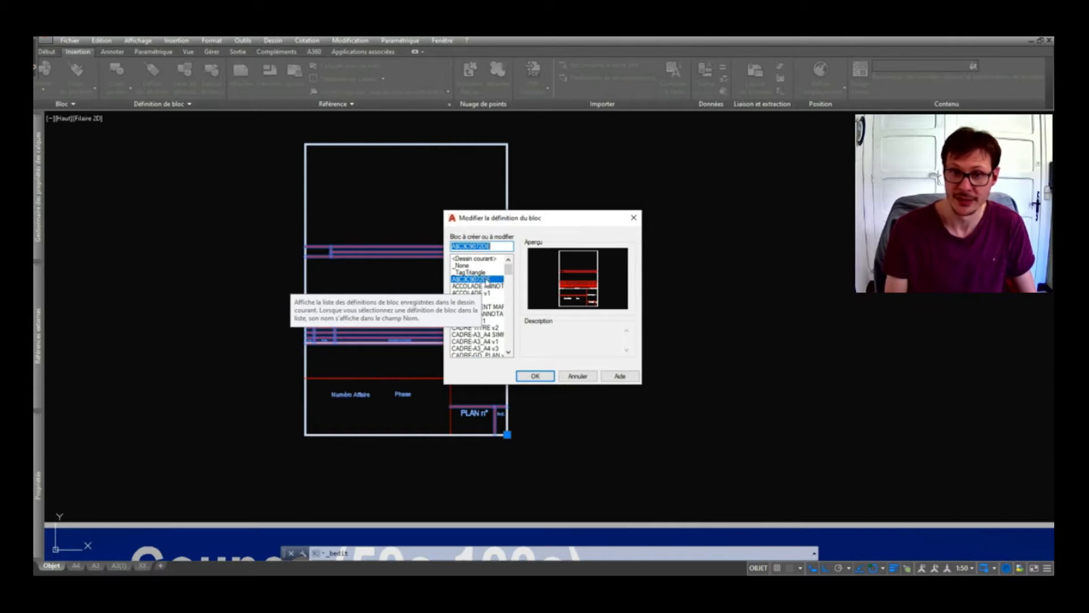
key(Escape)
key(Escape)
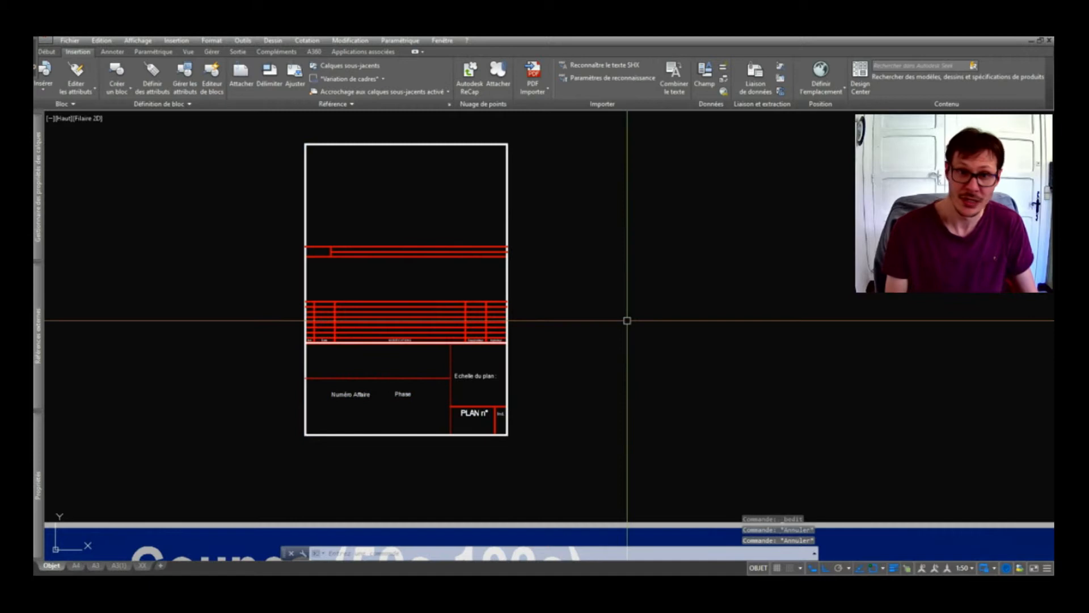
text(RENOMMER)
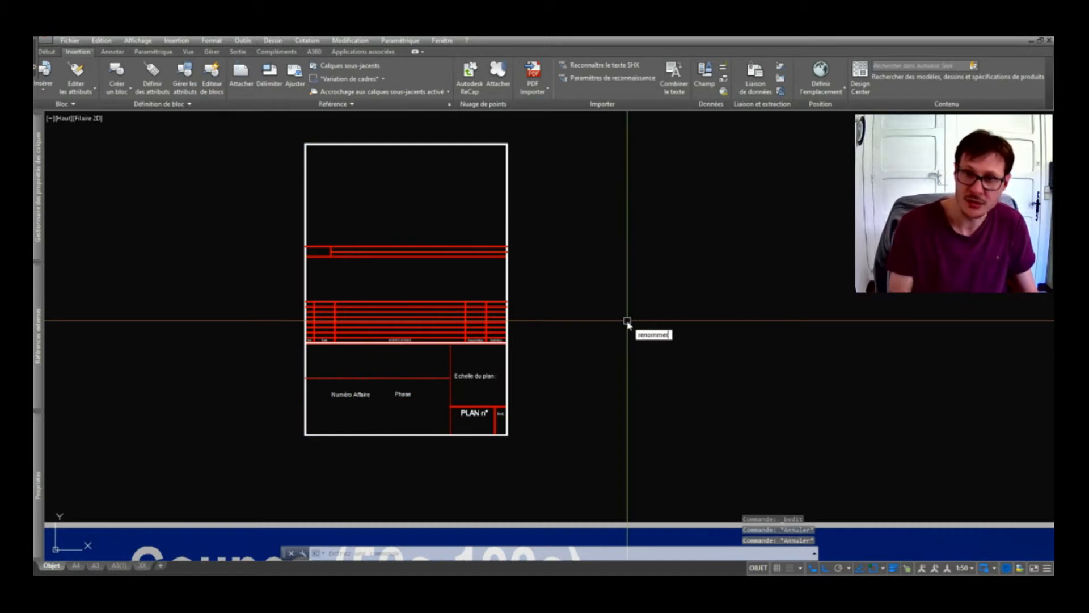
key(Return)
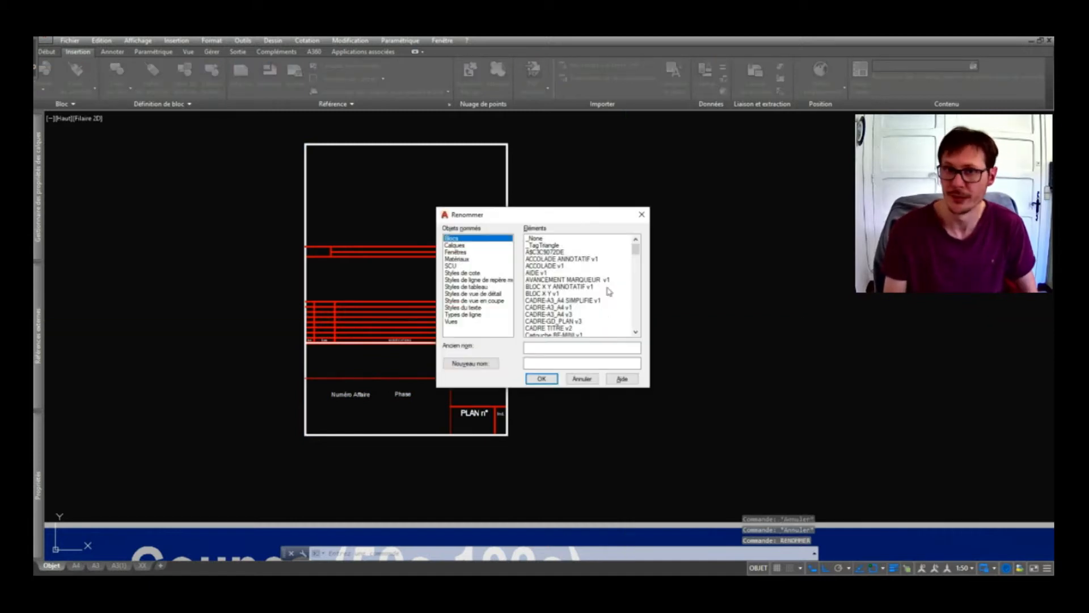
click(564, 251)
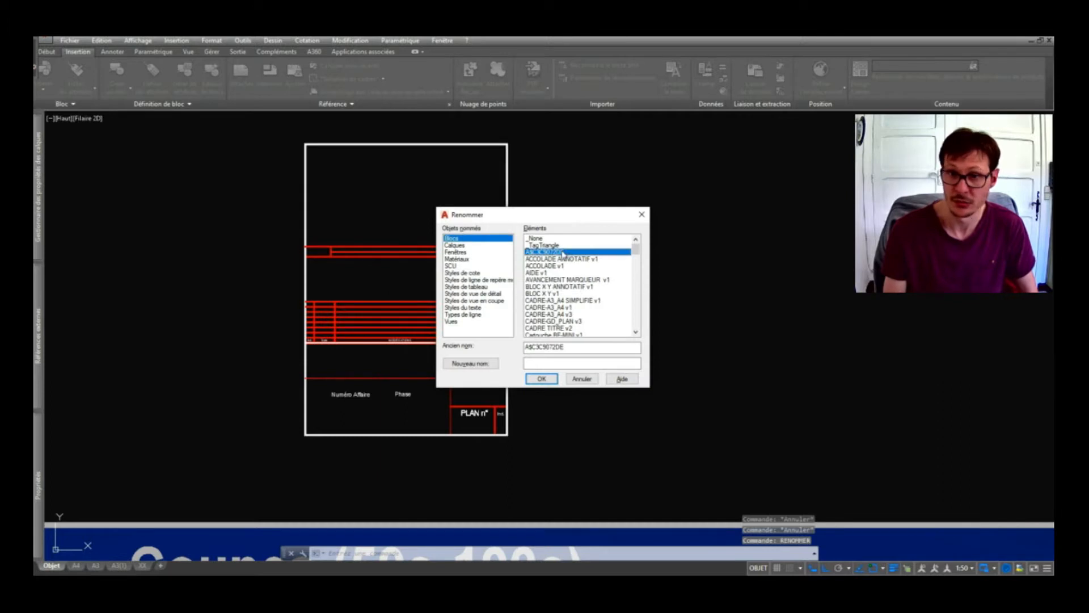
click(554, 363)
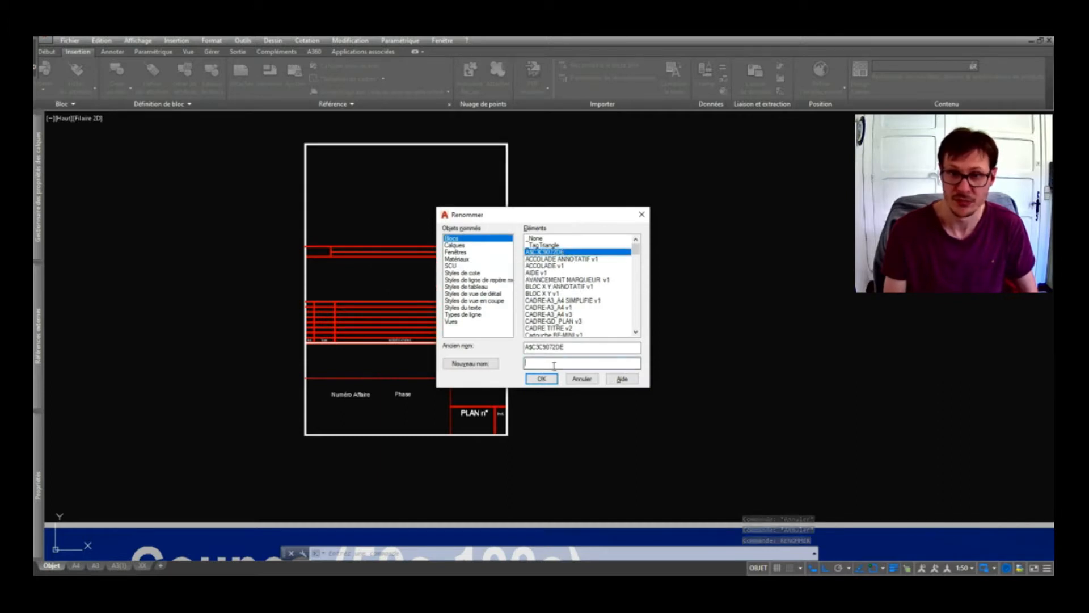
text(cartouche)
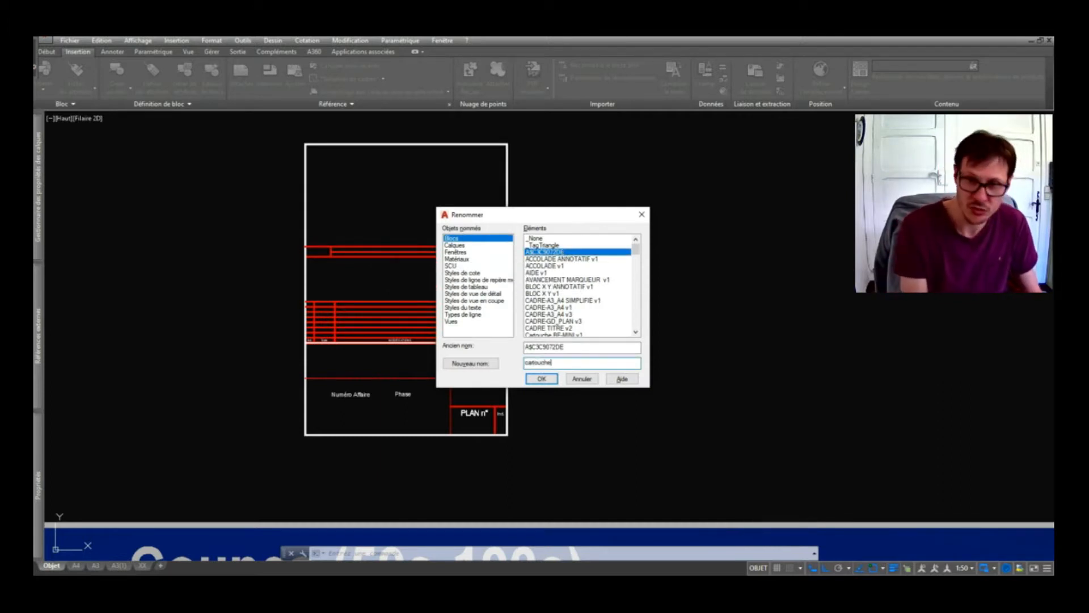
click(542, 378)
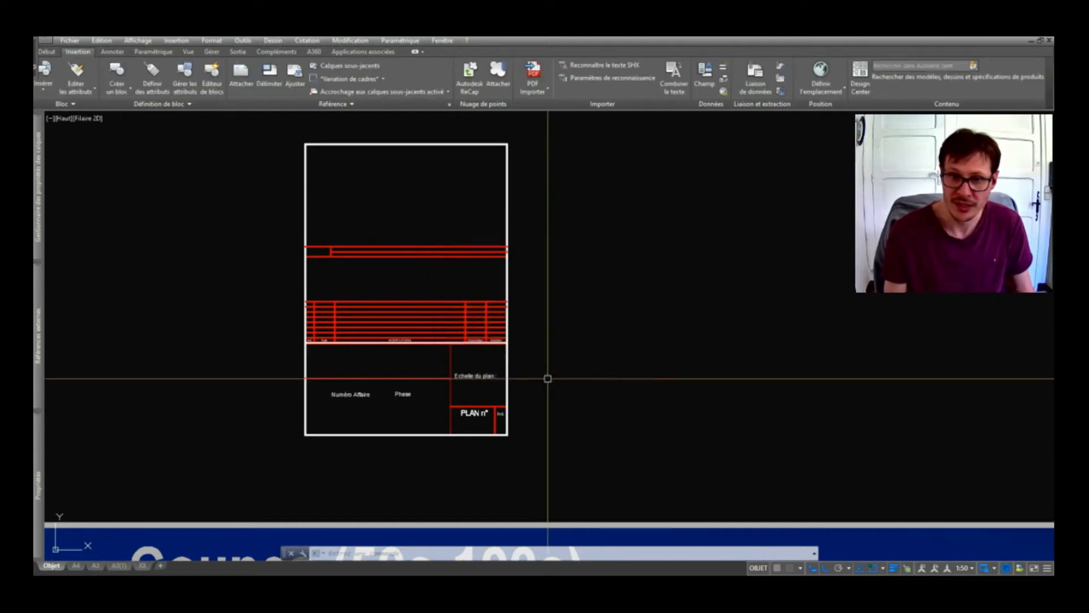
double_click(497, 340)
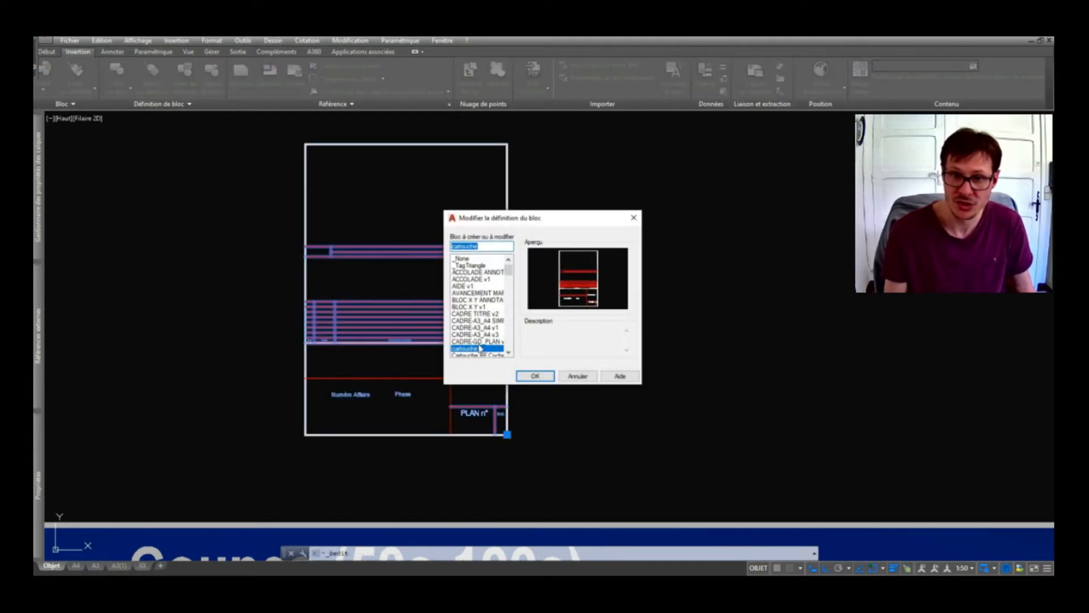
Open the cartouche title block in the Block Editor from its right-click menu.
double_click(478, 347)
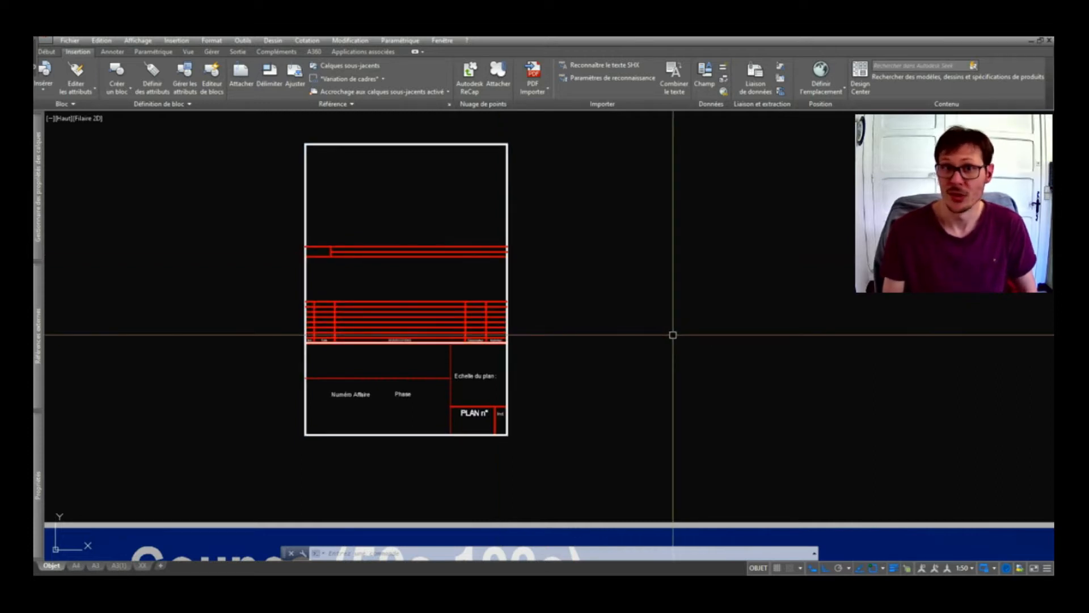
middle_drag(538, 276, 571, 288)
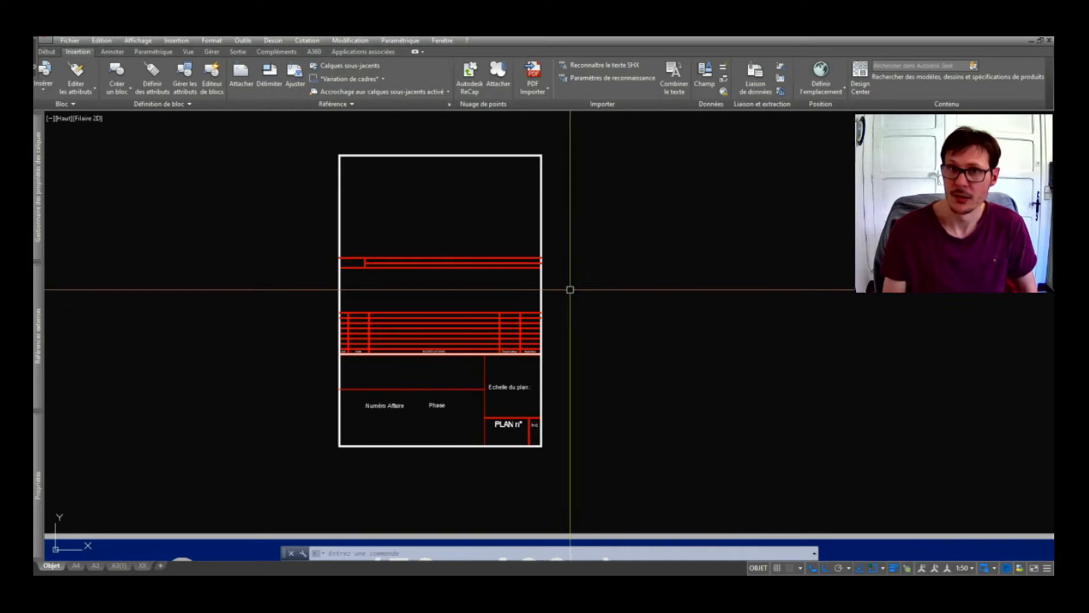
click(469, 259)
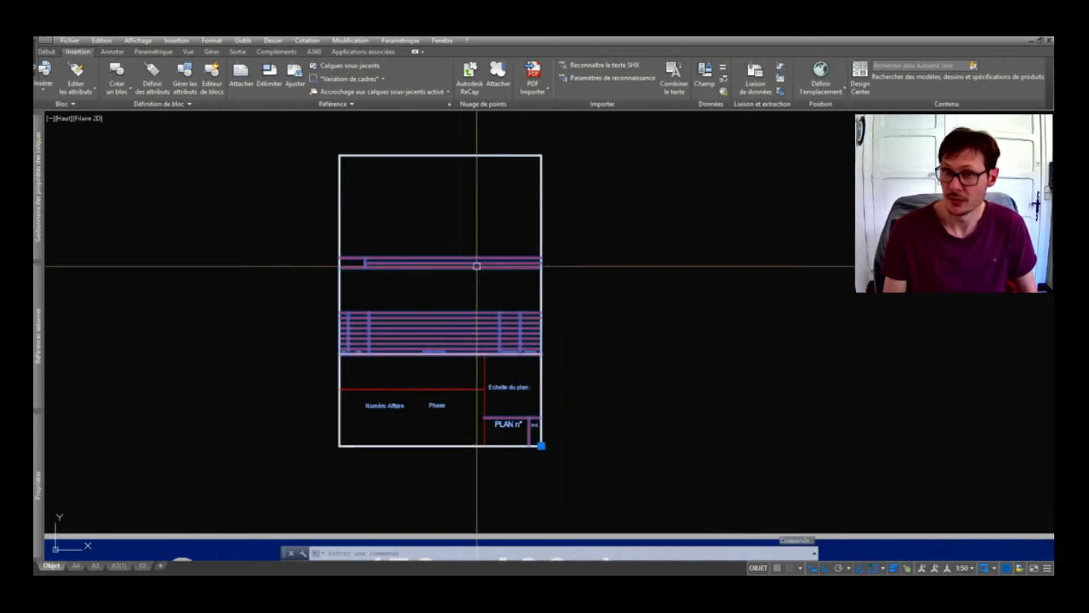
right_click(446, 258)
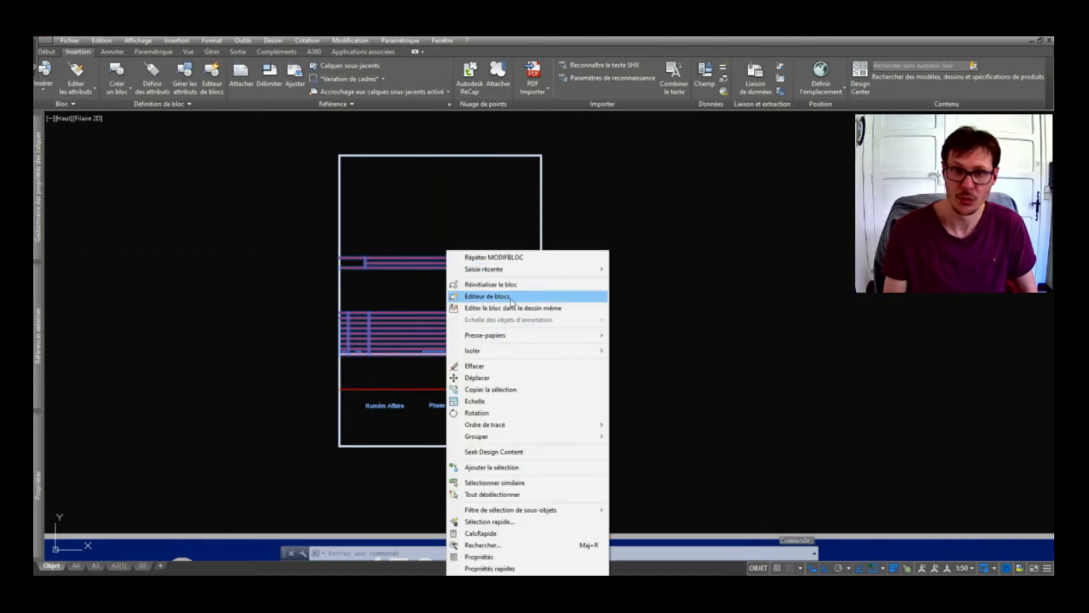
click(511, 295)
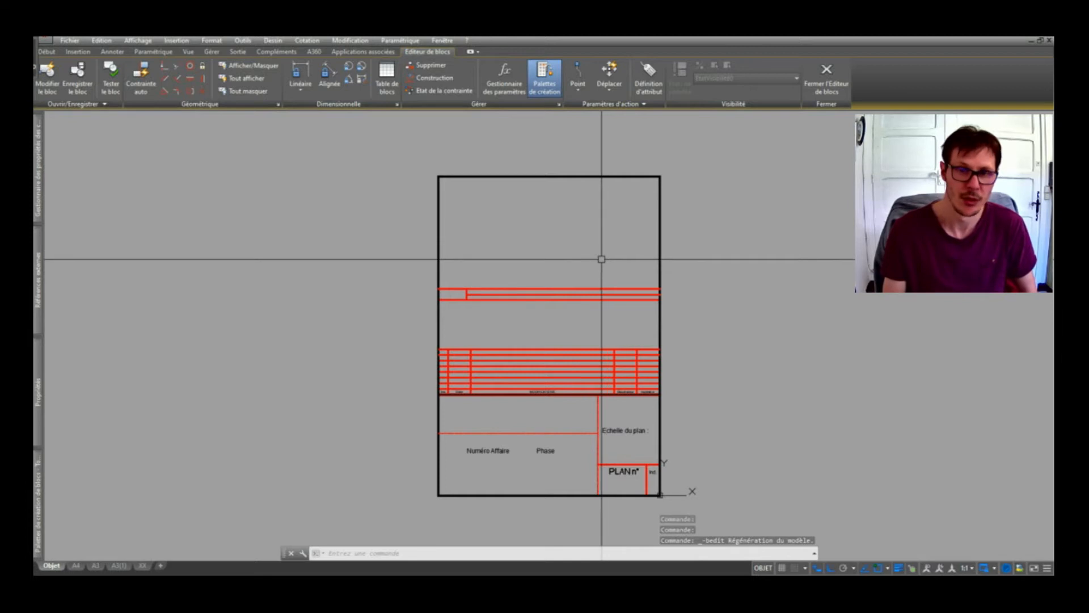
scroll(634, 465, up, 2)
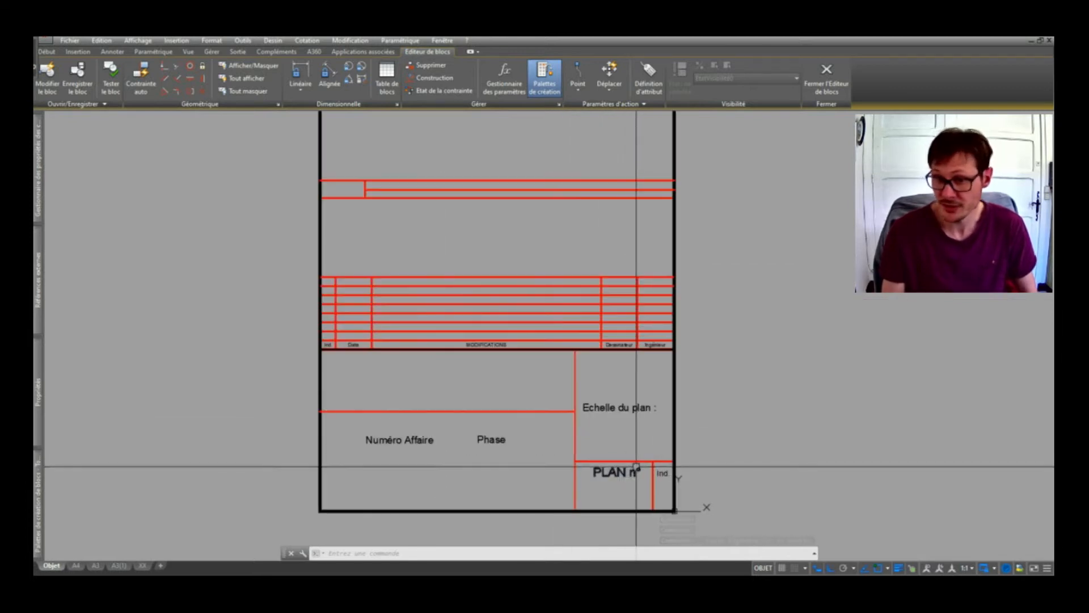
scroll(521, 477, down, 2)
scroll(448, 343, up, 2)
scroll(448, 343, down, 2)
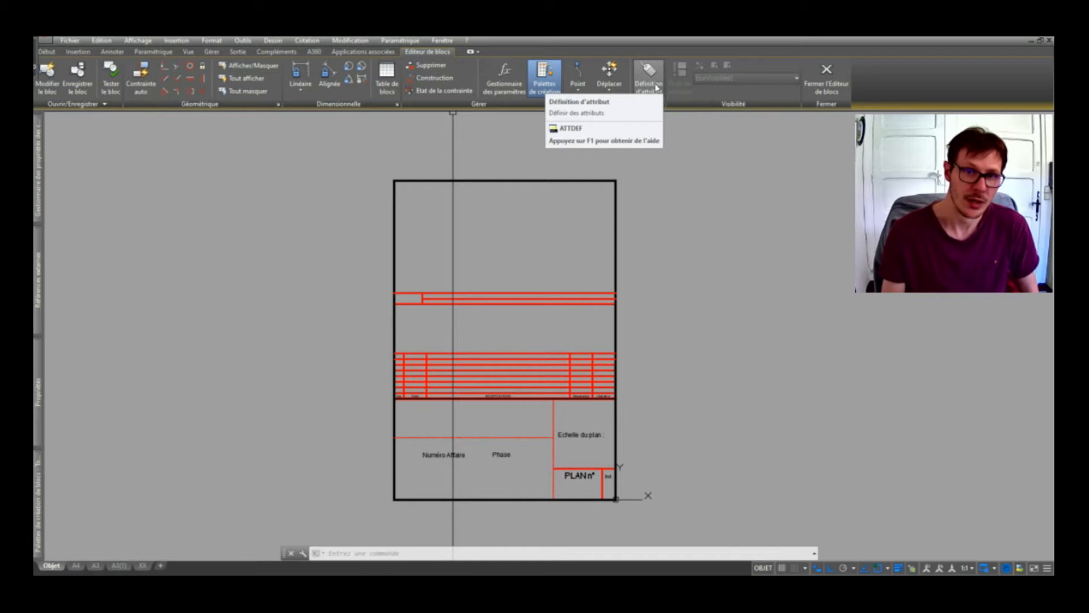
click(655, 87)
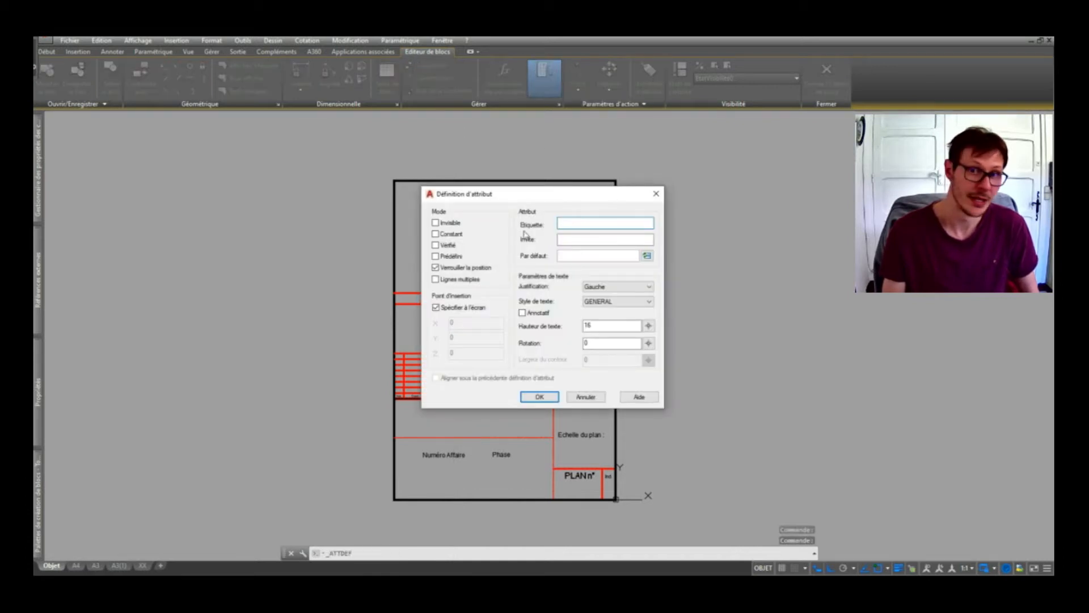
Set the attribute tag to INTERVENANT_1 and leave its prompt empty.
click(568, 222)
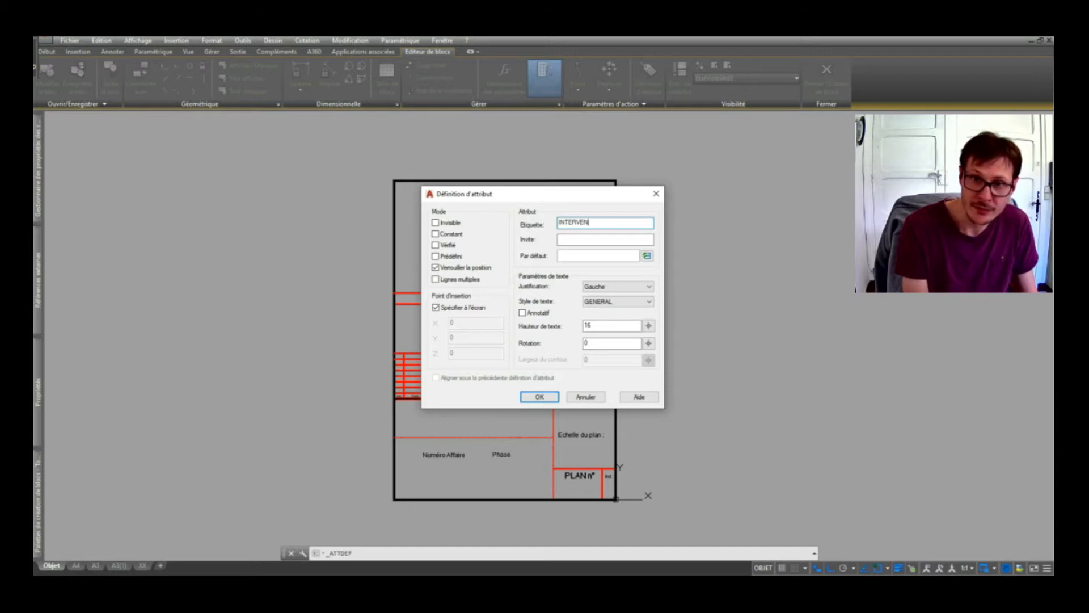
text(1)
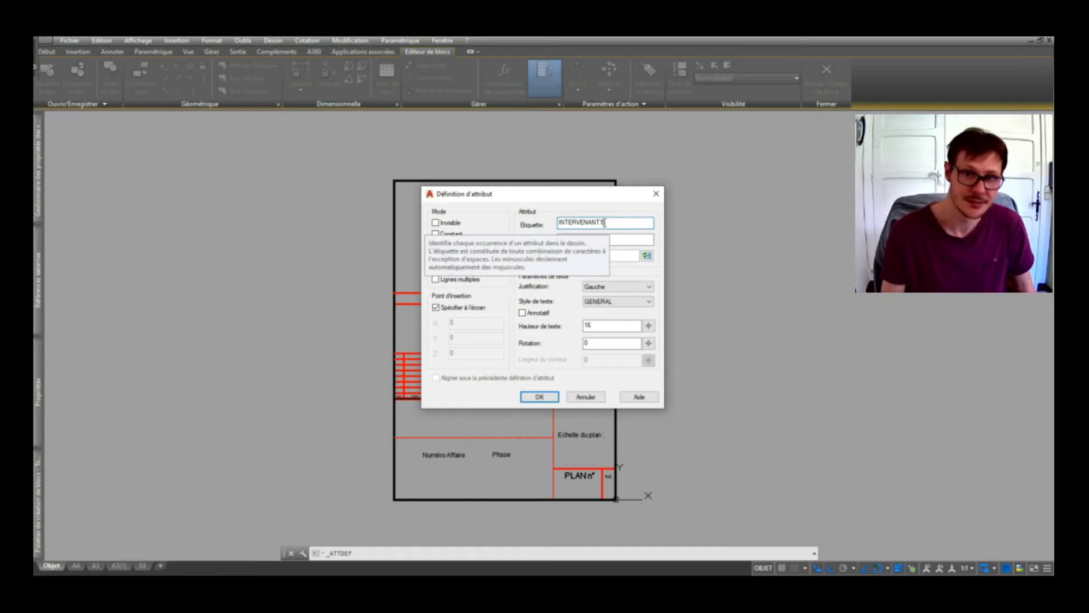
double_click(618, 222)
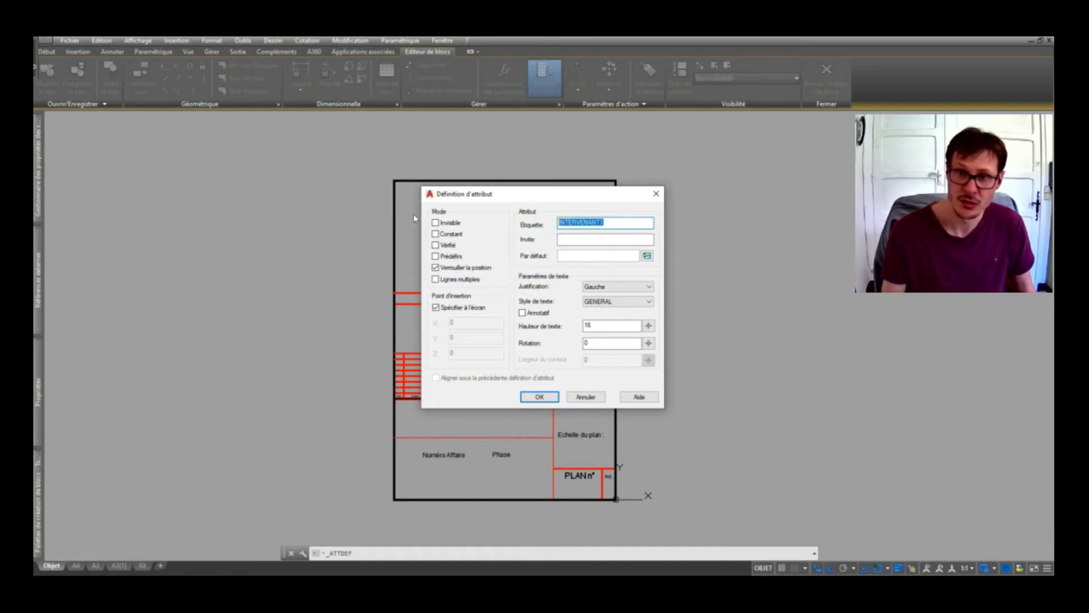
click(605, 223)
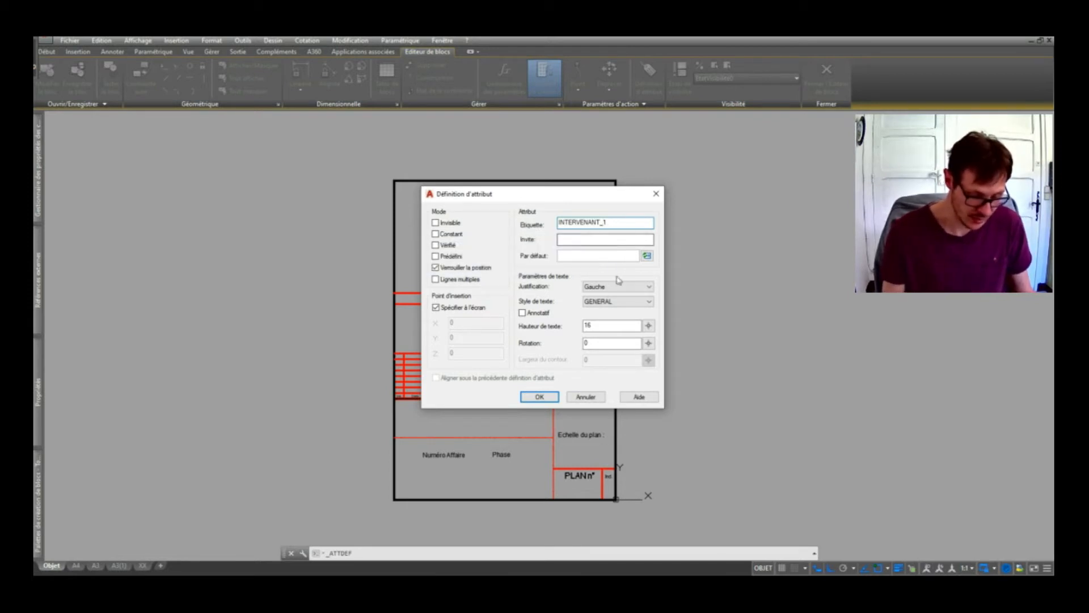
drag(615, 220, 556, 207)
key(ctrl+c)
click(580, 237)
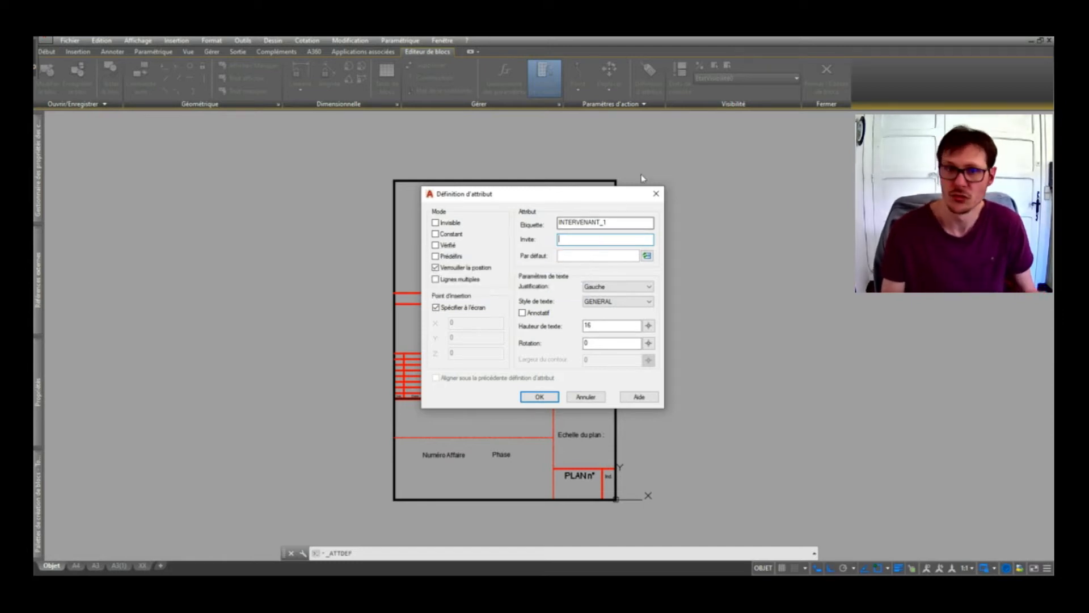
key(ctrl+v)
drag(613, 244, 340, 243)
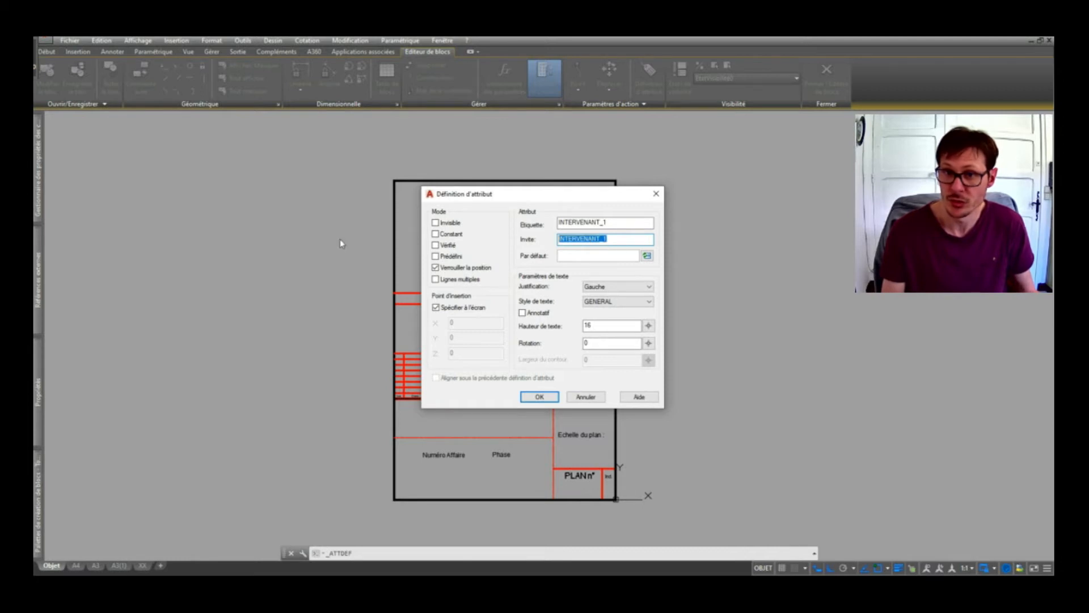
key(BackSpace)
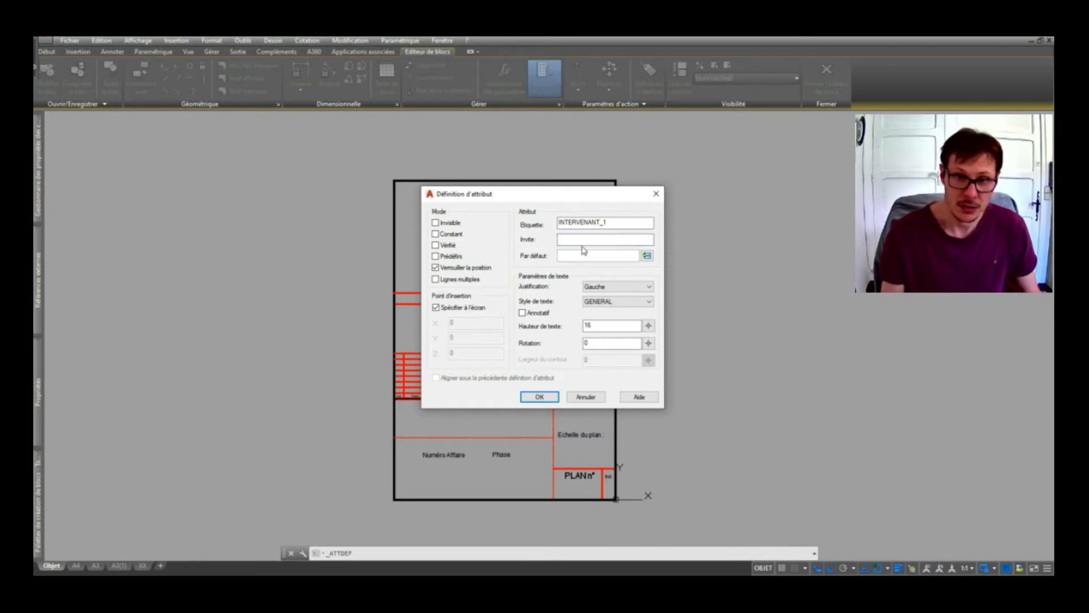
Give the attribute default ARCHITECTE, left justification and text height 12.
click(584, 254)
text(AR)
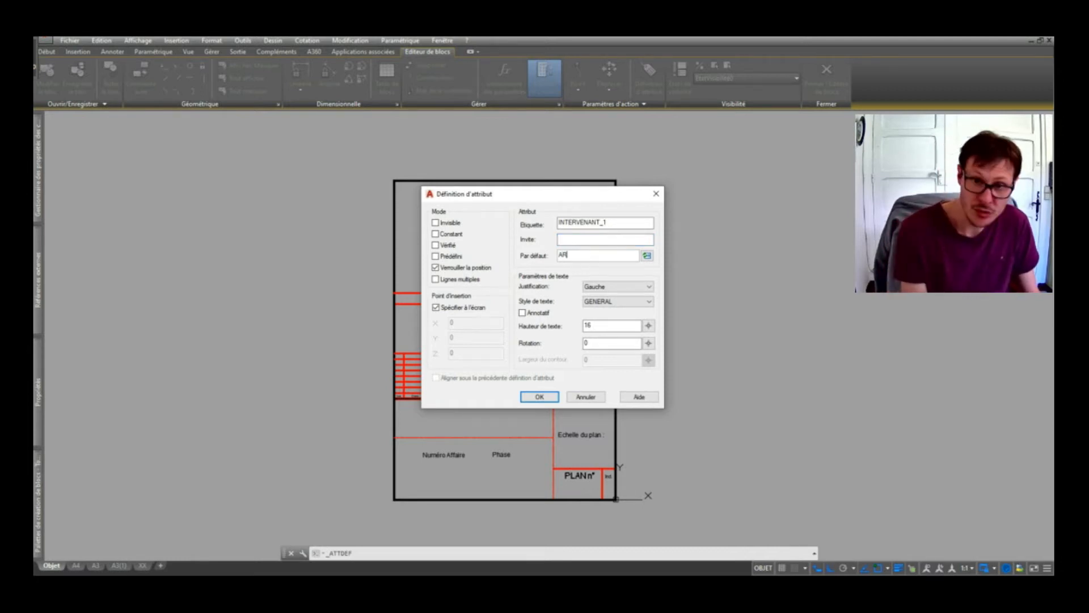
text(CHITECTE)
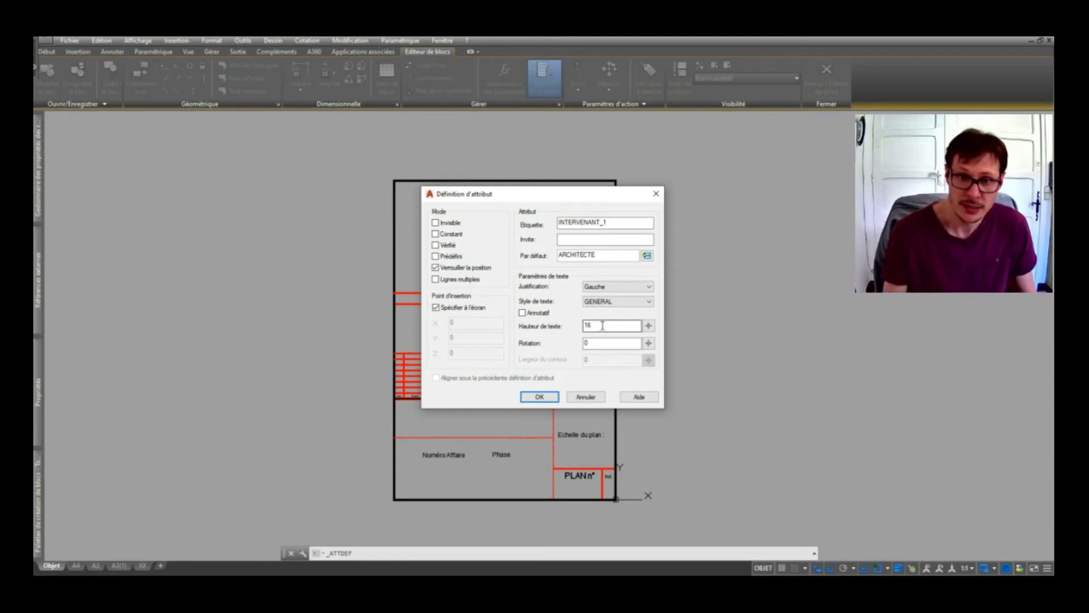
click(605, 289)
click(605, 294)
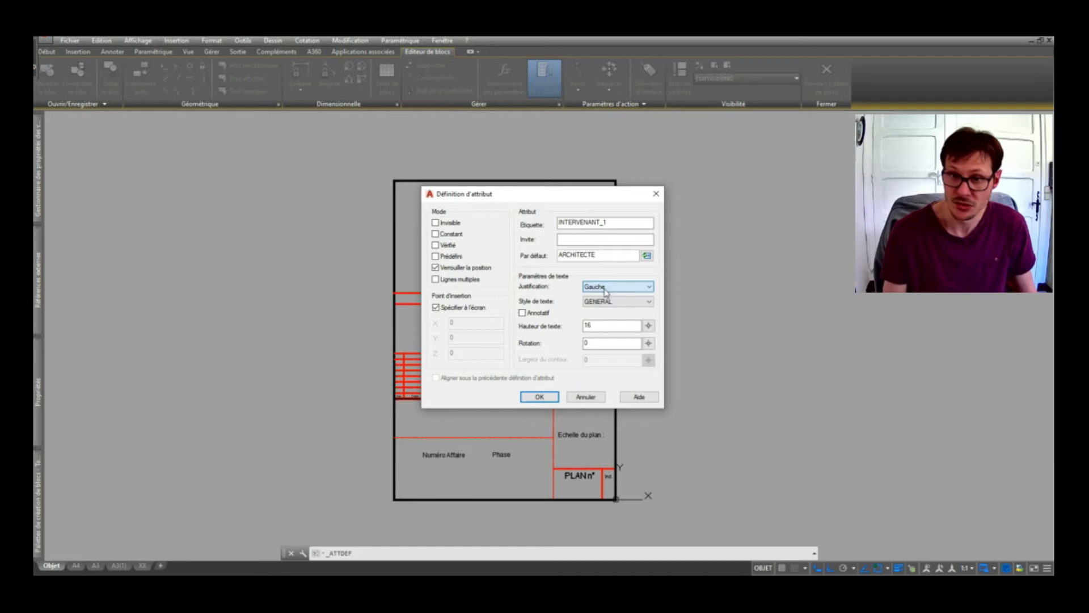
double_click(588, 325)
text(12)
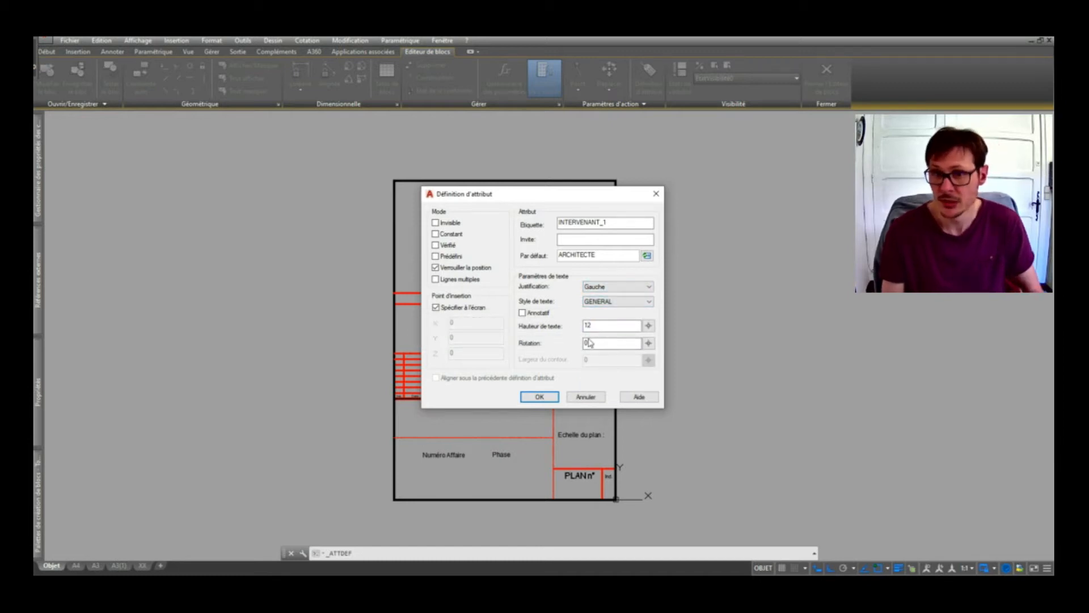
click(593, 343)
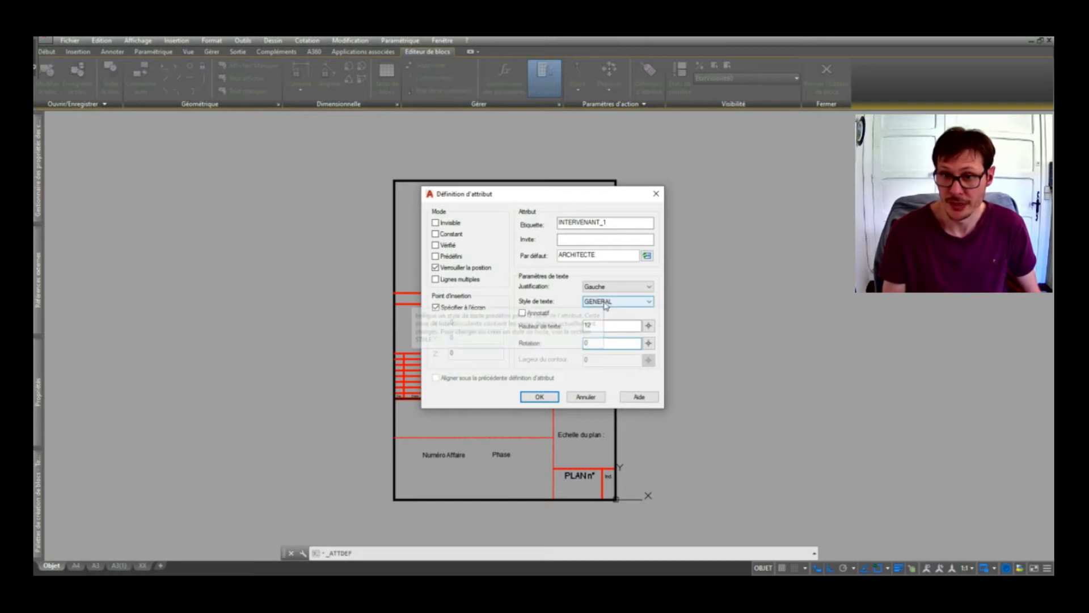
click(542, 397)
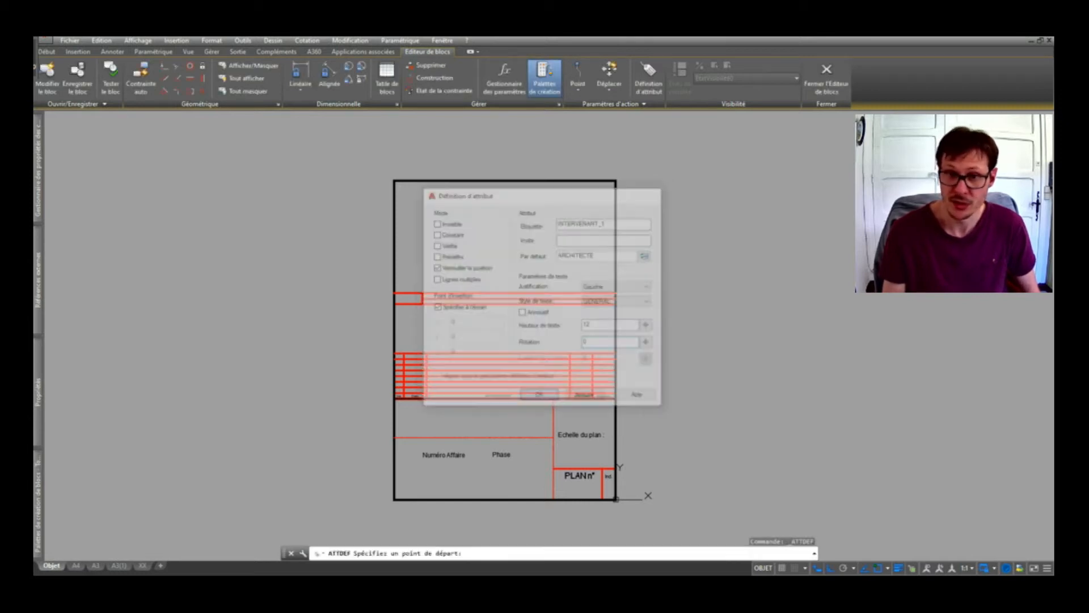
Place INTERVENANT_1 at the left of the upper row and check its definition.
scroll(398, 325, up, 4)
scroll(398, 321, up, 4)
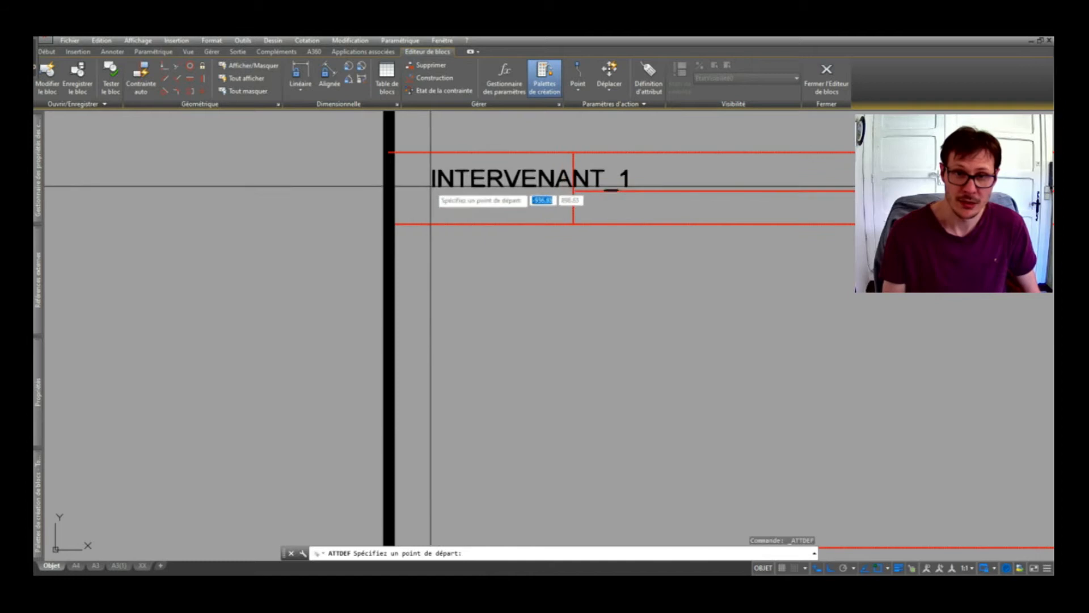
click(409, 200)
scroll(429, 261, down, 2)
scroll(454, 307, down, 2)
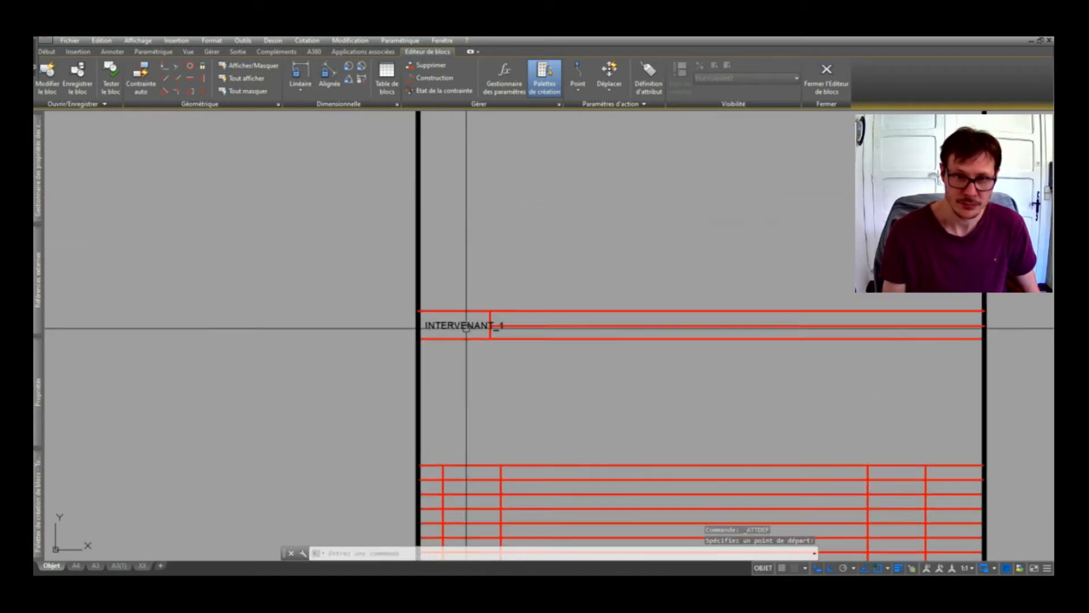
double_click(465, 328)
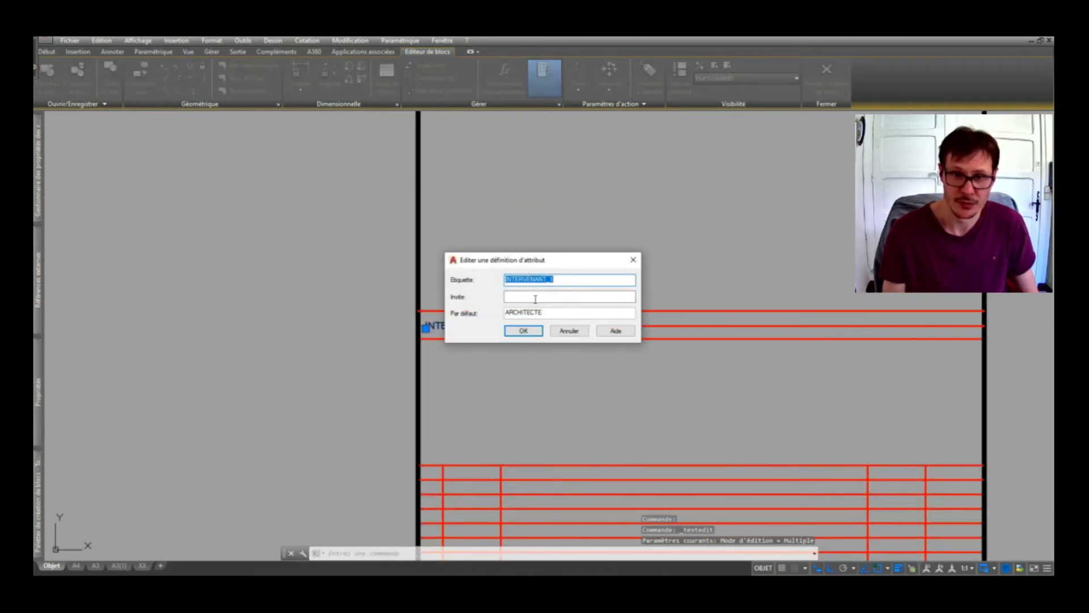
click(524, 332)
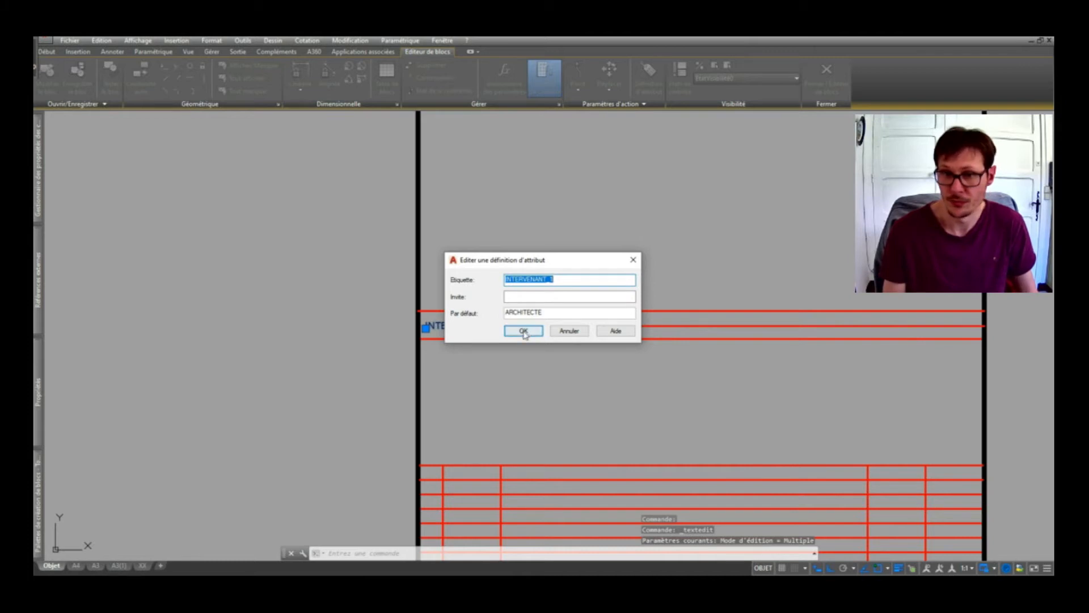
click(467, 328)
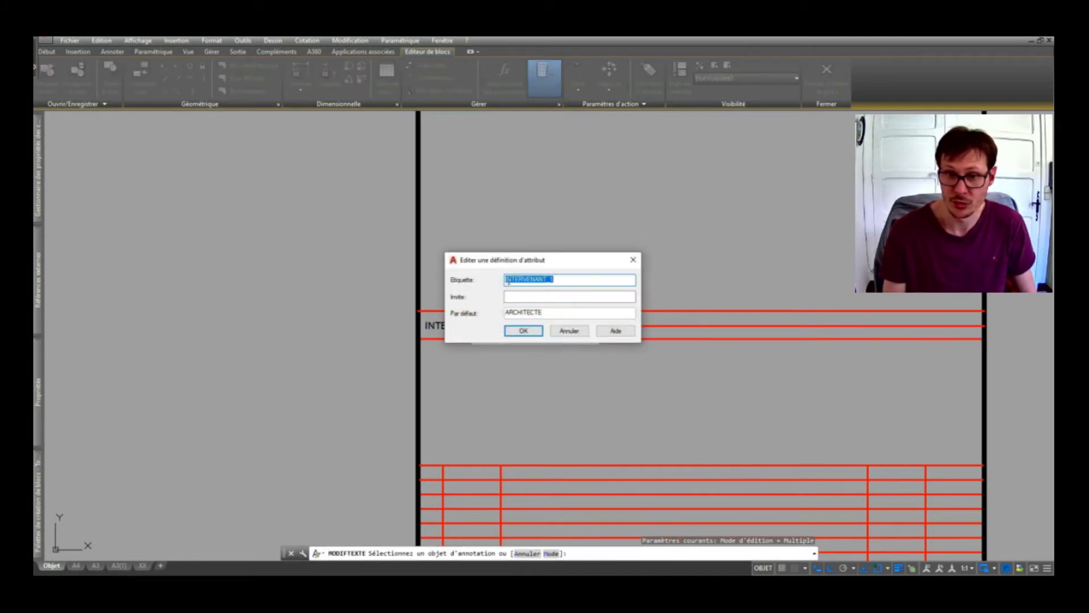
click(522, 296)
click(524, 332)
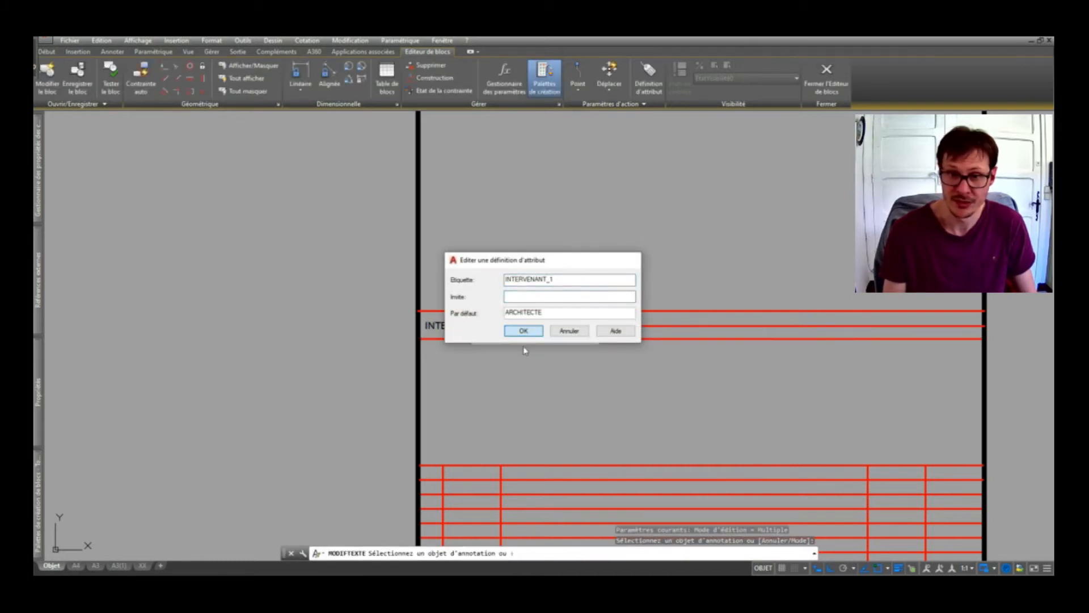
key(Escape)
key(Escape)
click(463, 325)
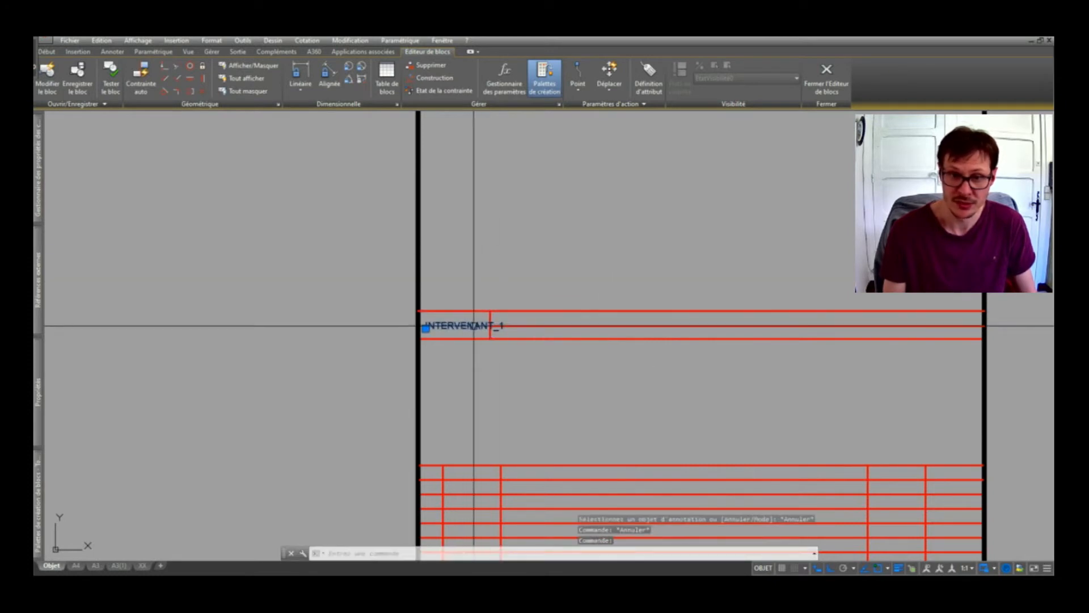
mouse_move(39, 397)
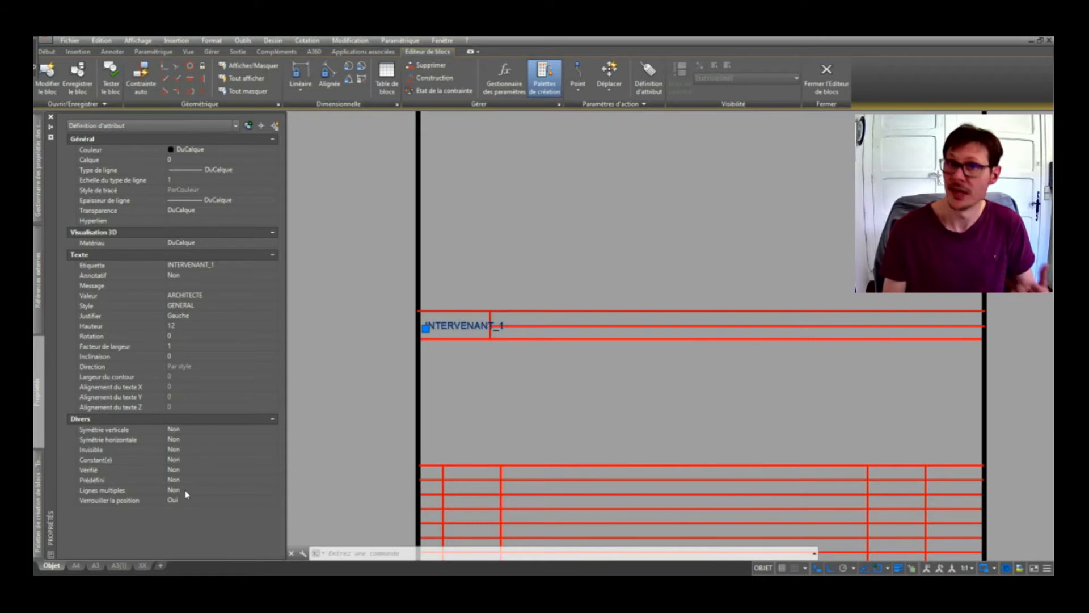
click(204, 491)
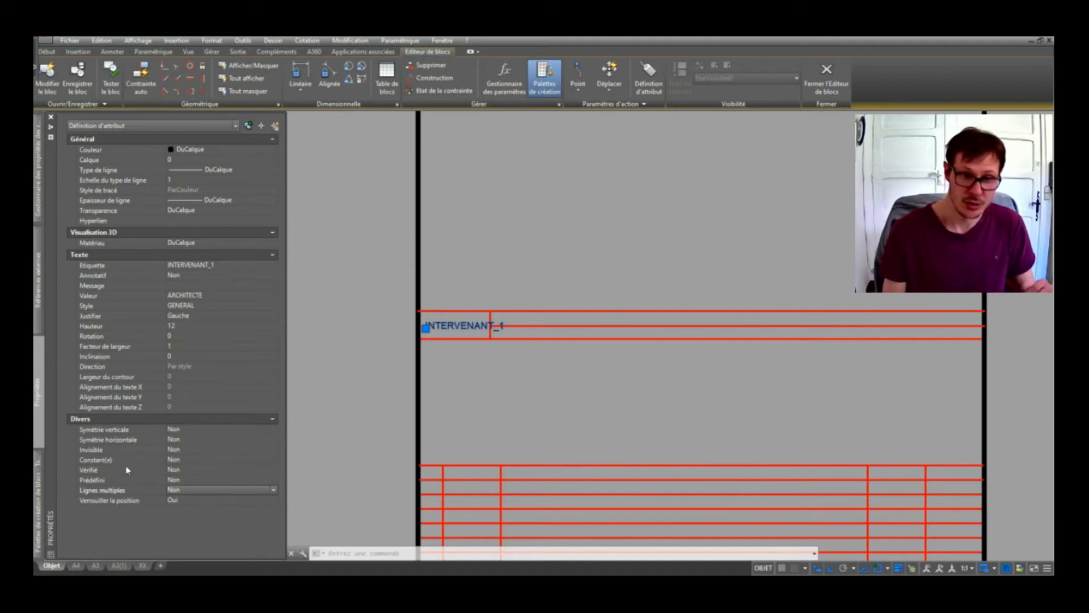
click(176, 470)
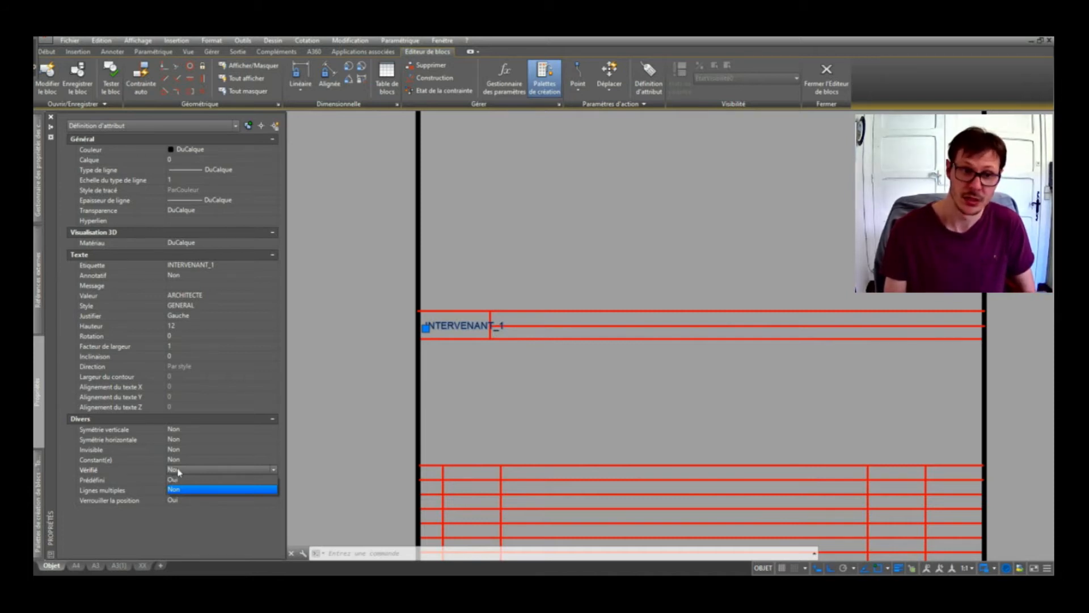
click(187, 466)
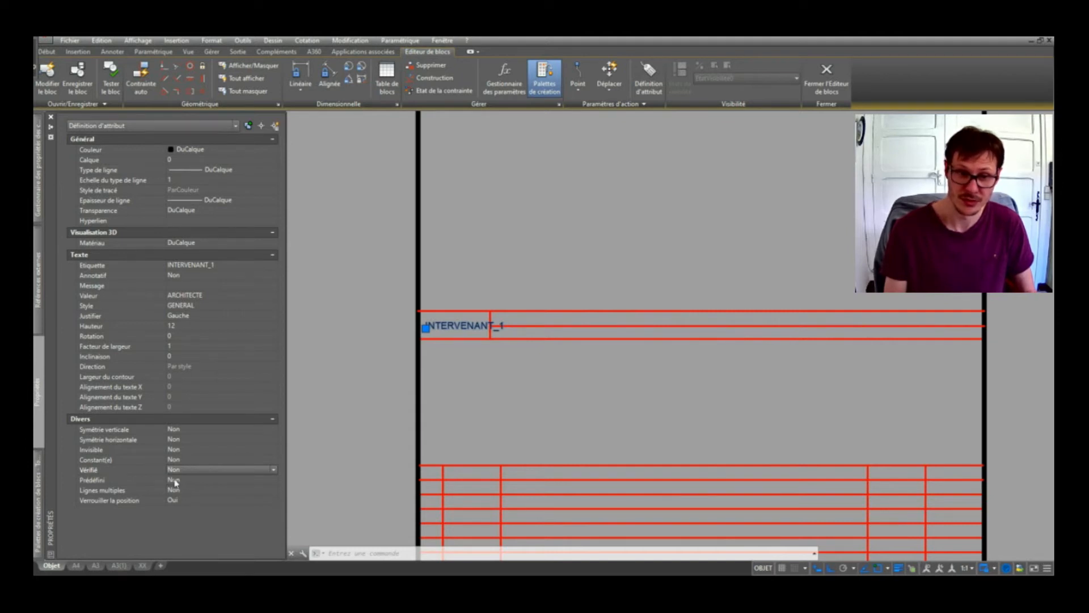
click(182, 481)
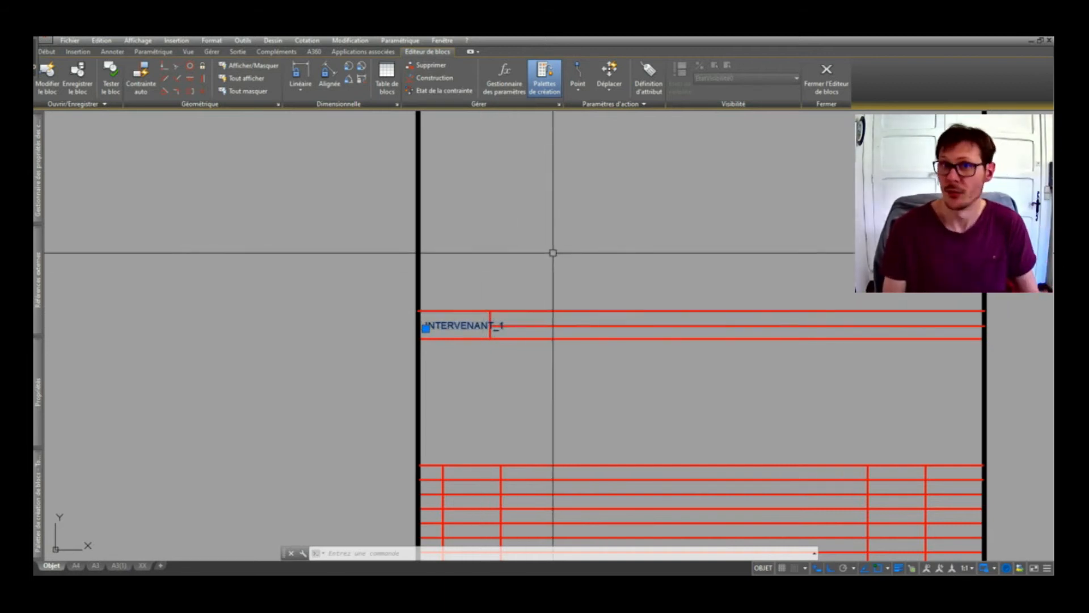
middle_drag(564, 312, 543, 399)
Define attribute ADRESSE1 with default ADRESSE and place it beside INTERVENANT_1.
click(544, 399)
scroll(506, 399, down, 2)
key(Escape)
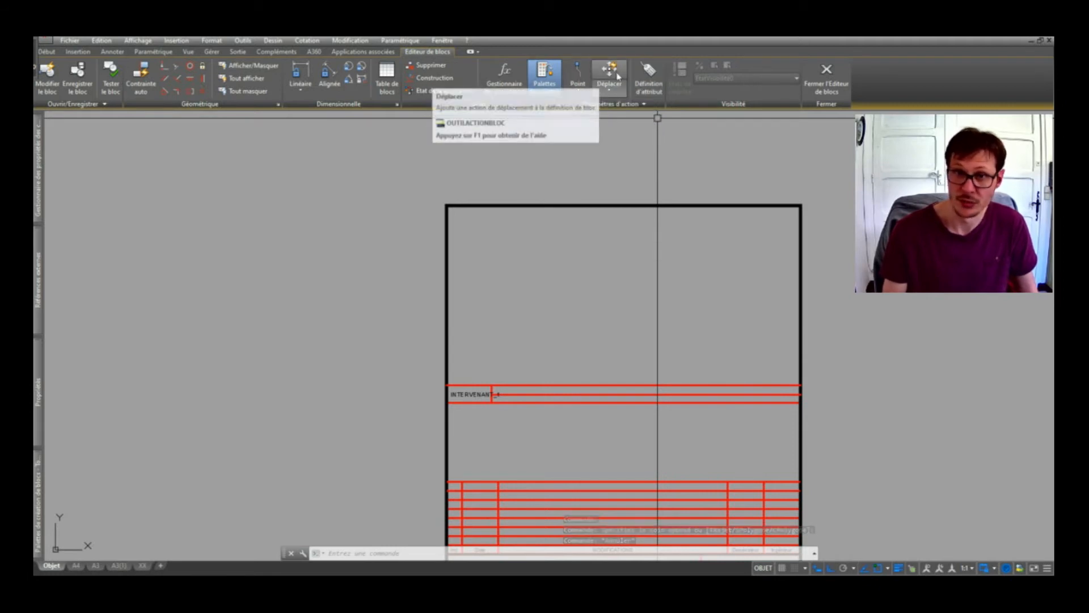
click(647, 79)
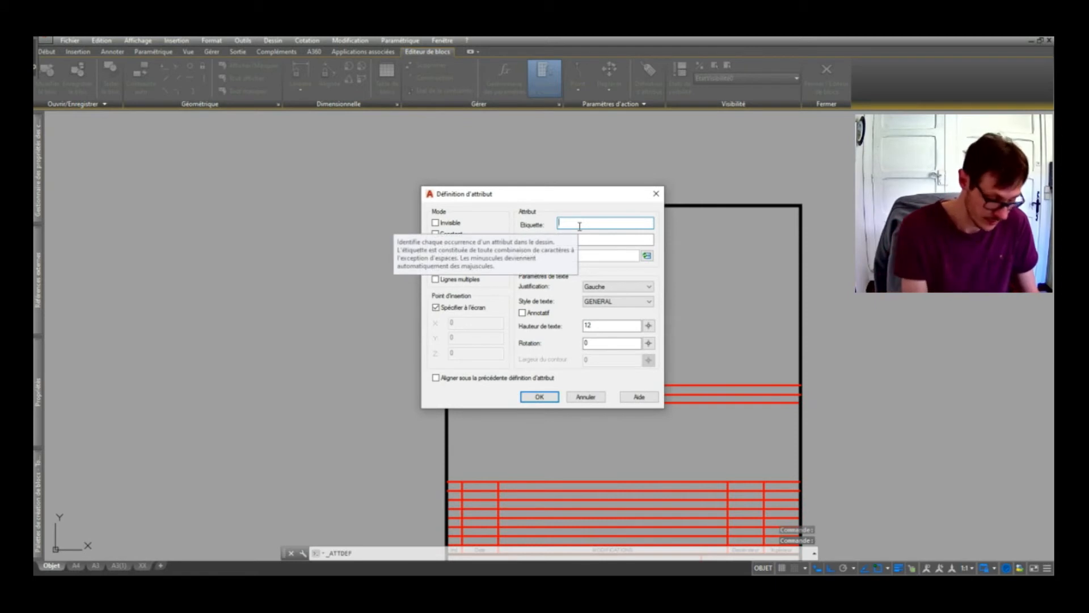
text(ADRESSE1)
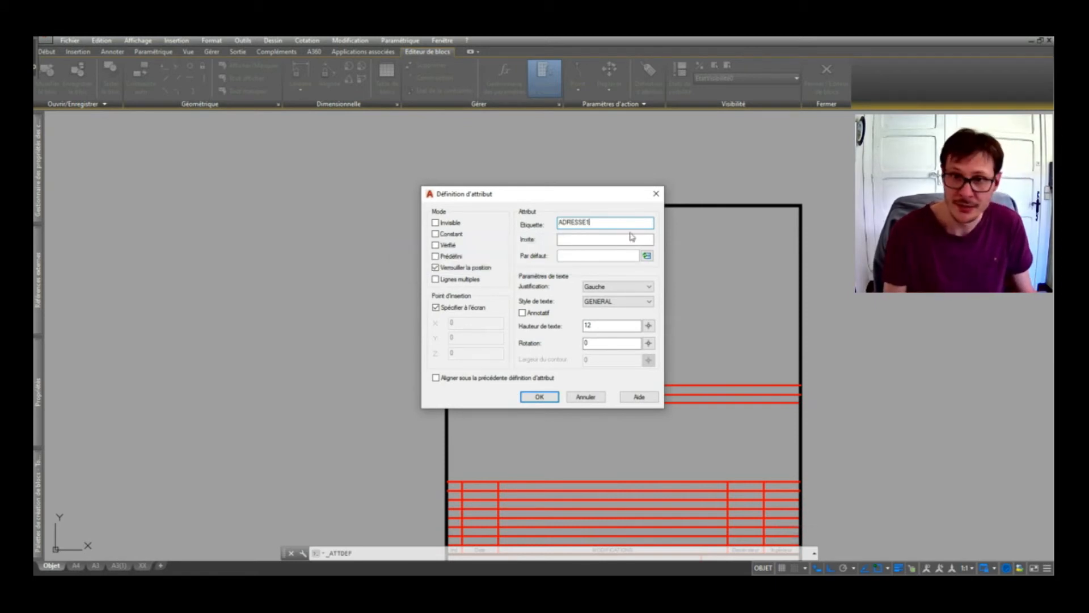
drag(603, 223, 544, 223)
click(570, 256)
text(ARD)
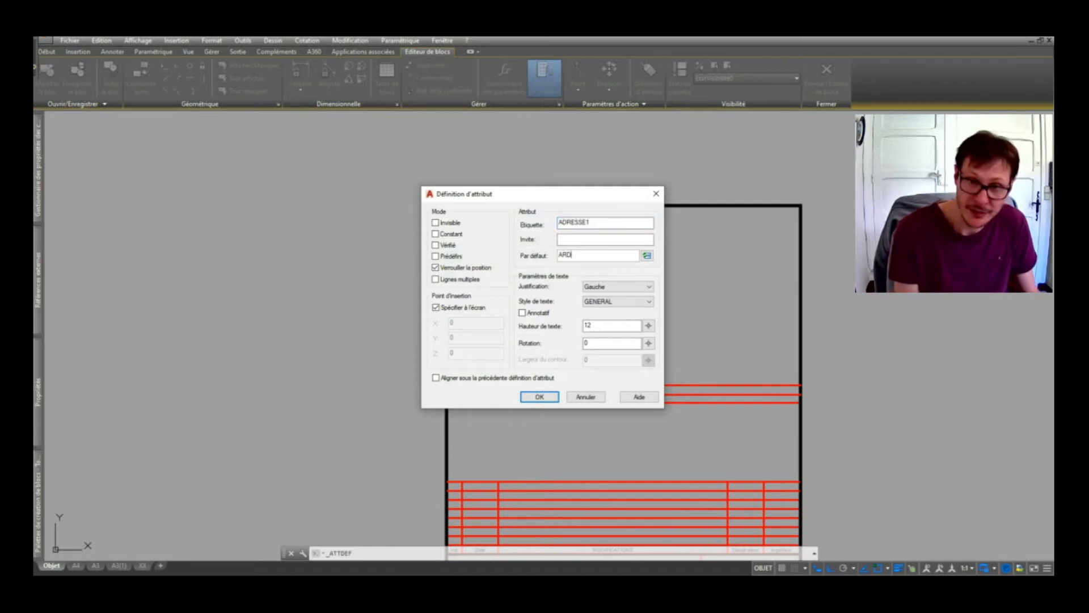
text(DRESSE)
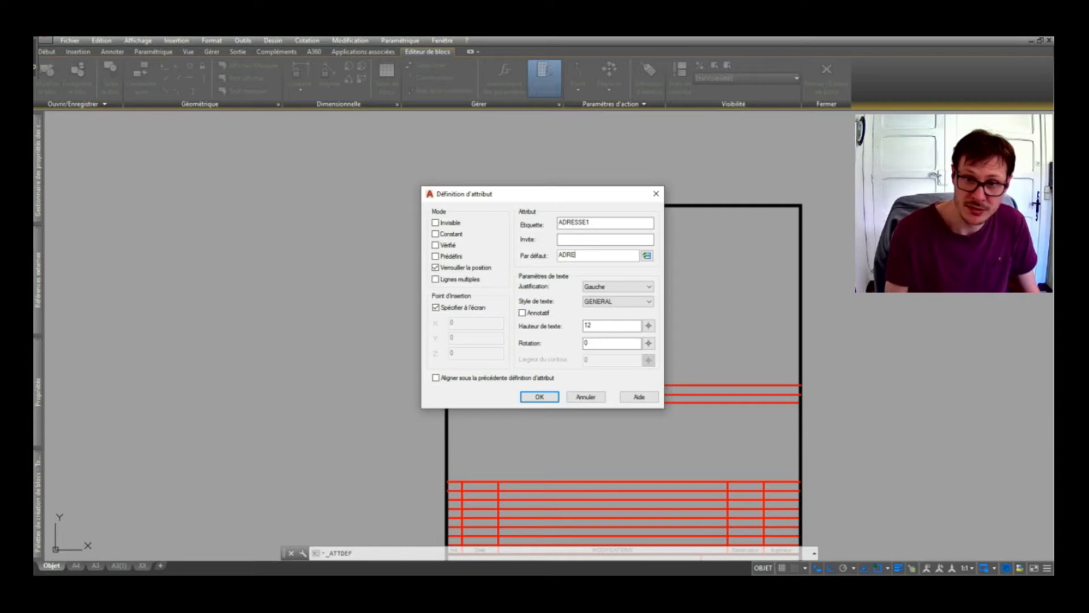
click(539, 398)
scroll(490, 395, up, 5)
click(621, 279)
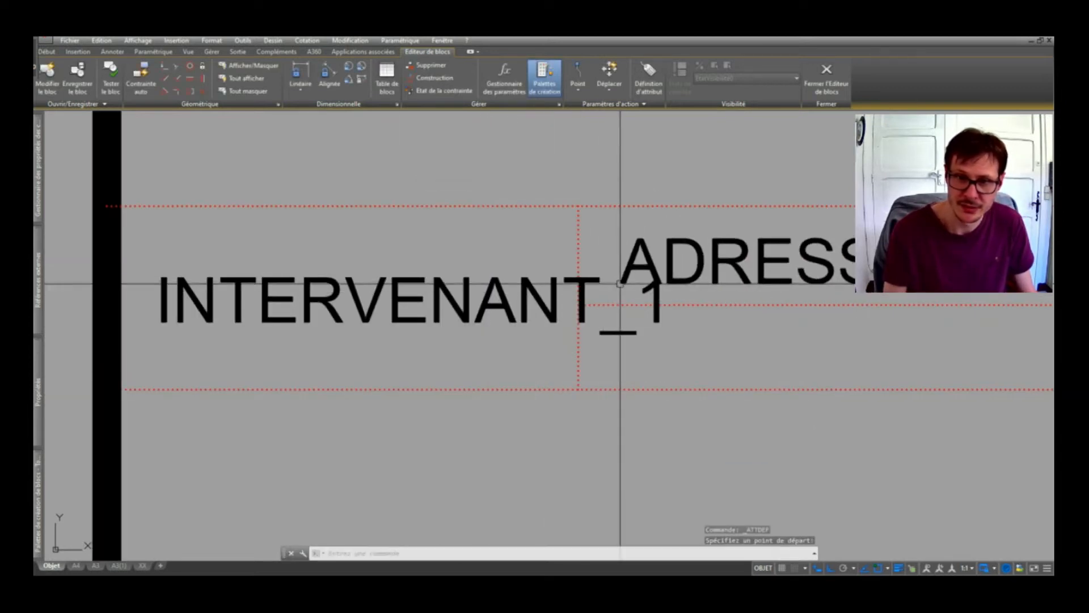
Copy ADRESSE1 with CO to a spot just below itself.
scroll(645, 263, down, 6)
scroll(669, 258, up, 4)
text(co)
key(Return)
click(669, 258)
click(674, 307)
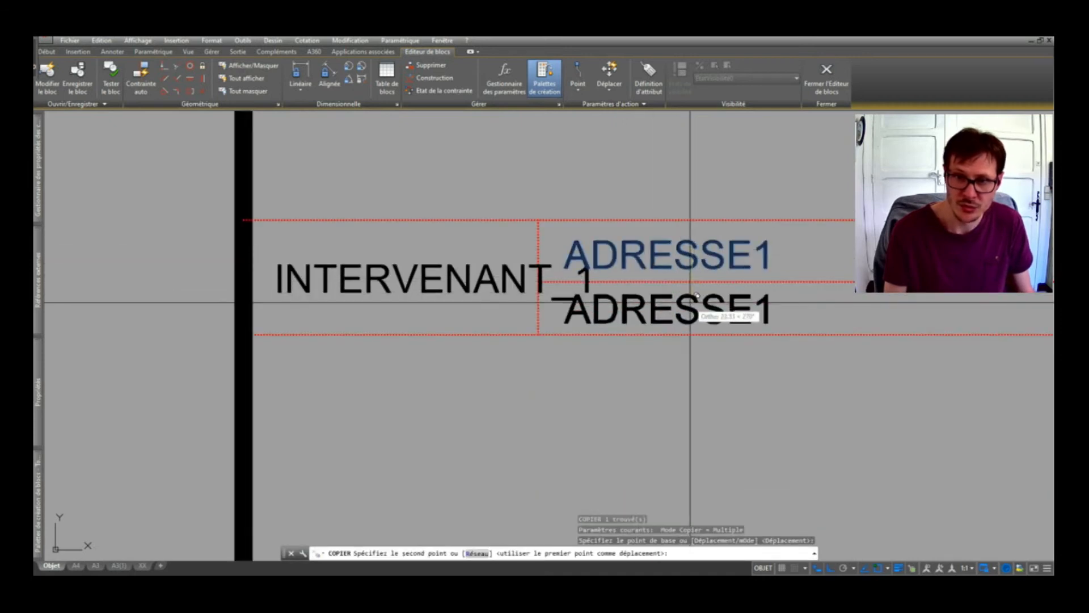
key(Return)
Turn the copy into a TEL1 attribute with placeholder phone default 04.
click(674, 307)
click(564, 316)
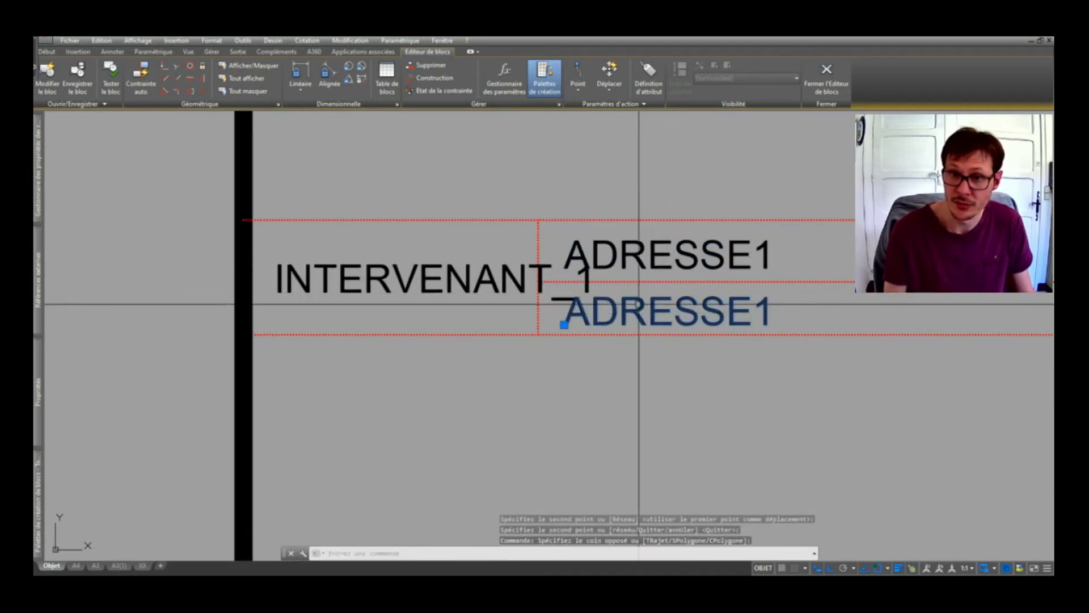
double_click(564, 312)
text(TEL1)
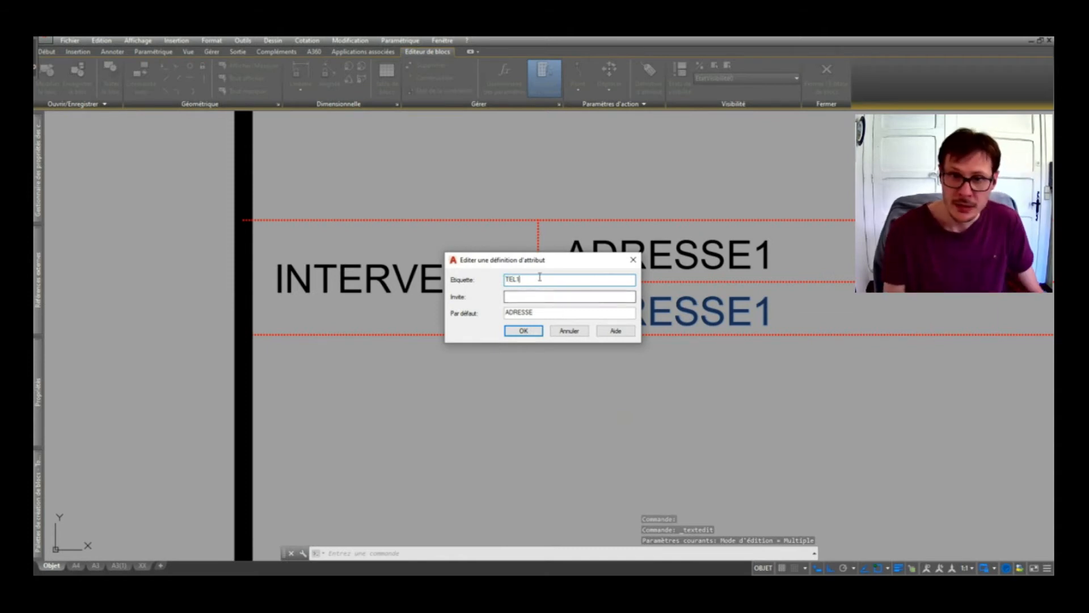
double_click(531, 279)
key(ctrl+c)
double_click(542, 316)
key(ctrl+v)
key(BackSpace)
key(BackSpace)
text(04)
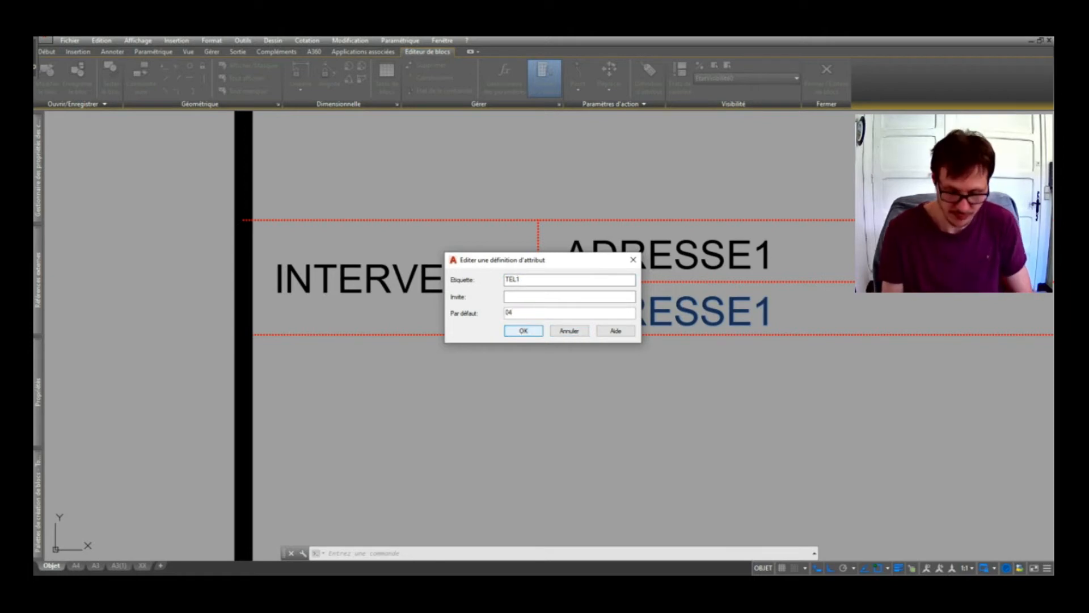
click(523, 330)
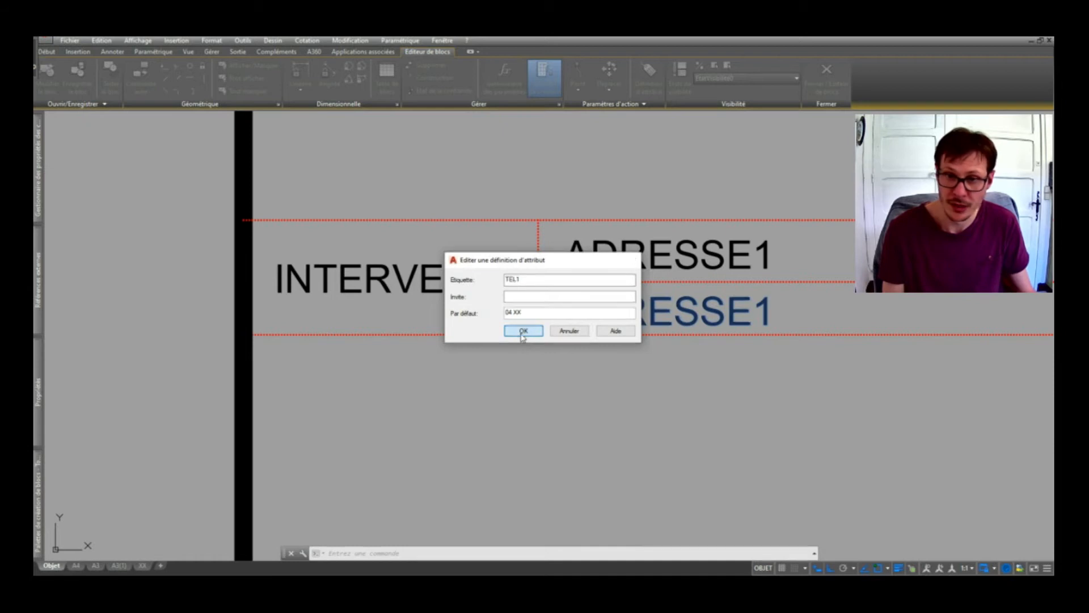
scroll(533, 323, down, 4)
scroll(527, 267, down, 3)
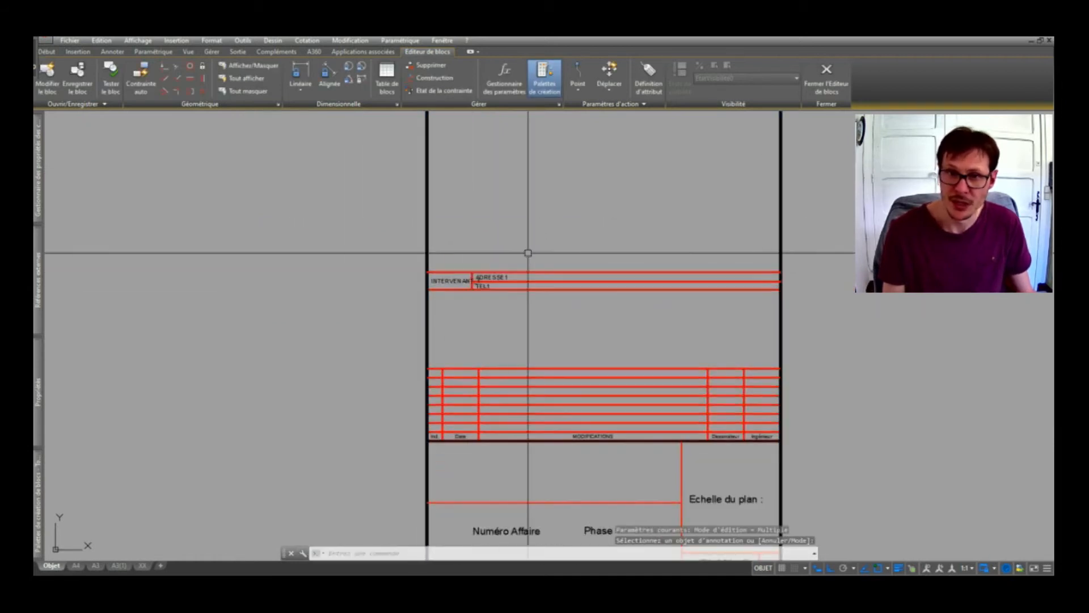
Close the Block Editor, saving the changes into cartouche.
middle_drag(527, 251, 523, 260)
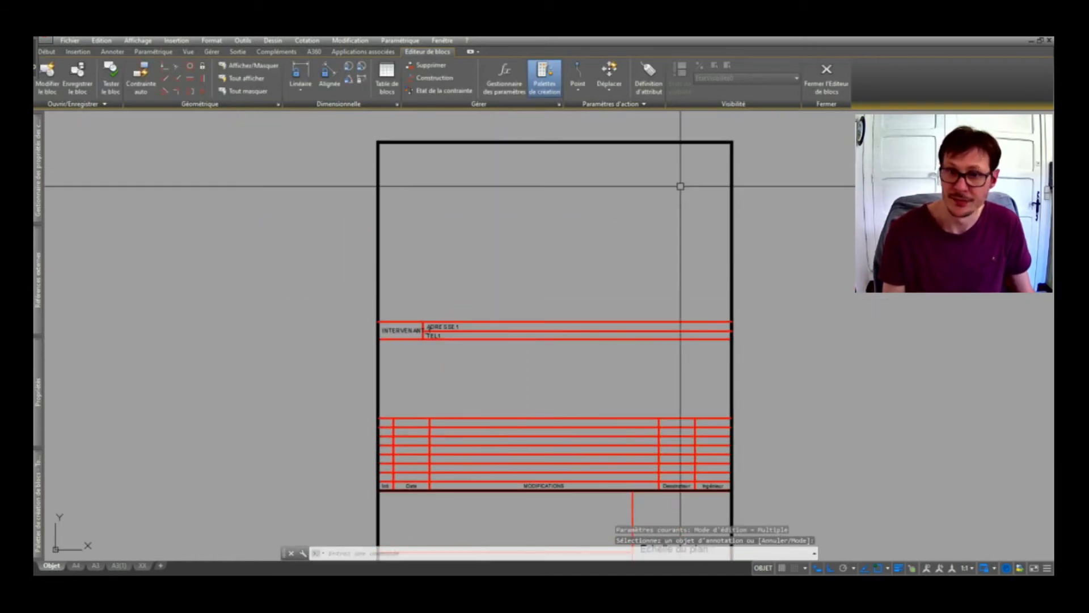
click(826, 76)
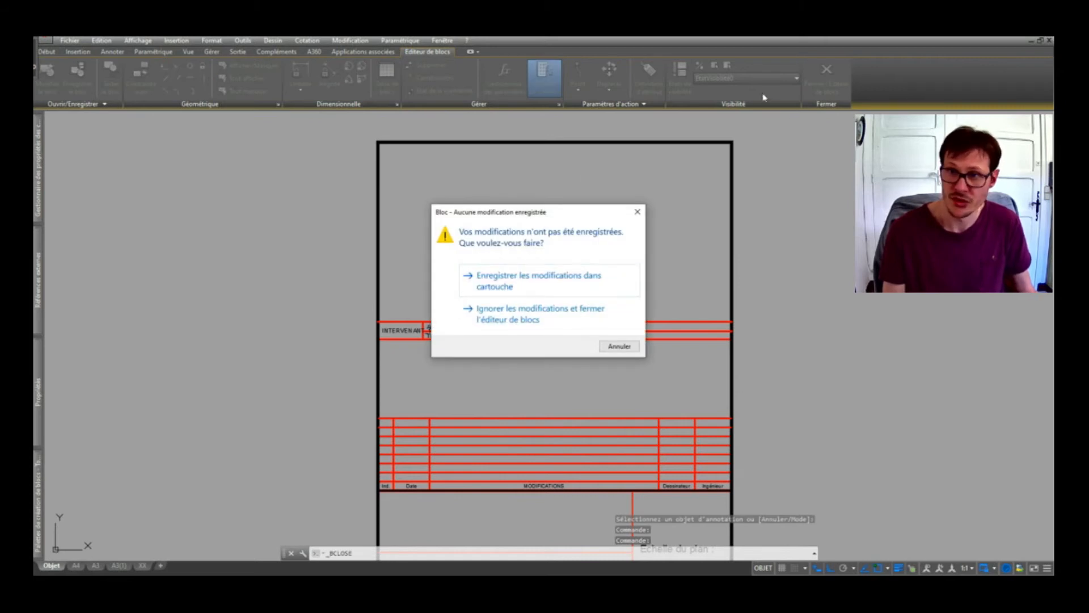
key(Escape)
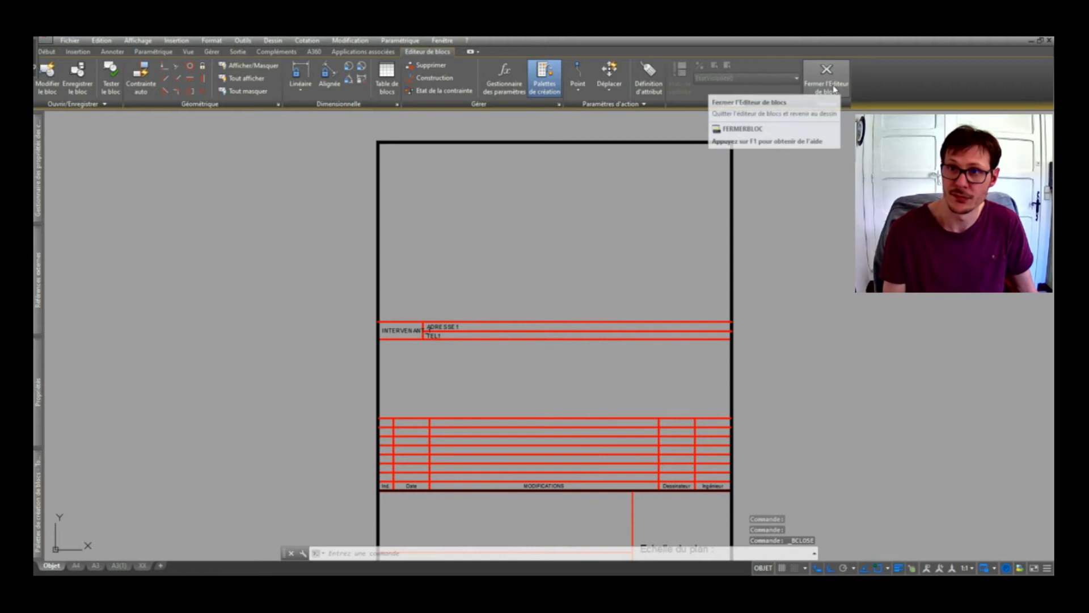
click(834, 89)
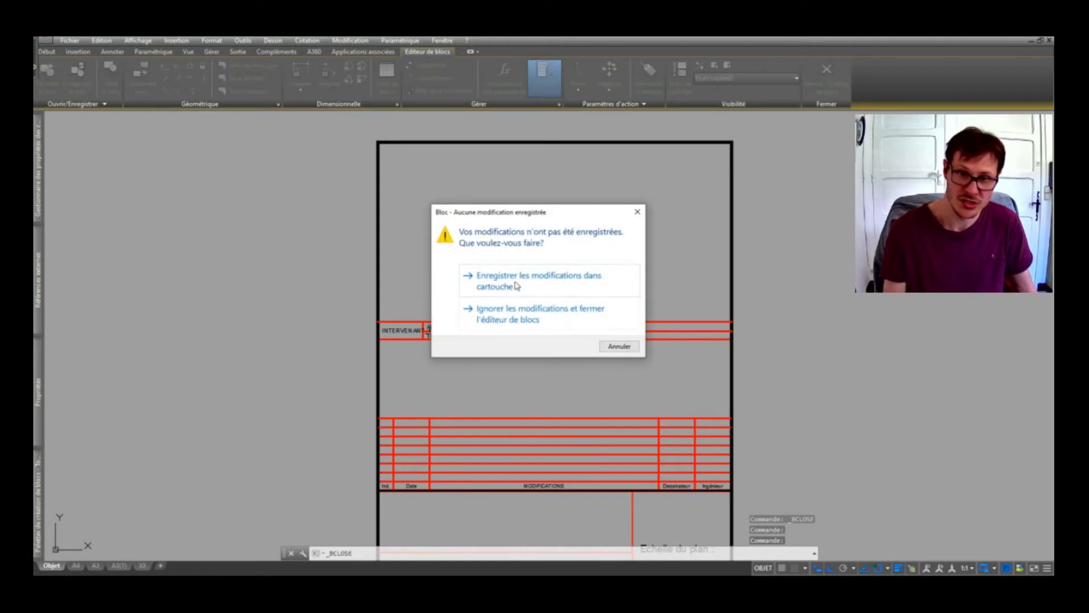
click(517, 286)
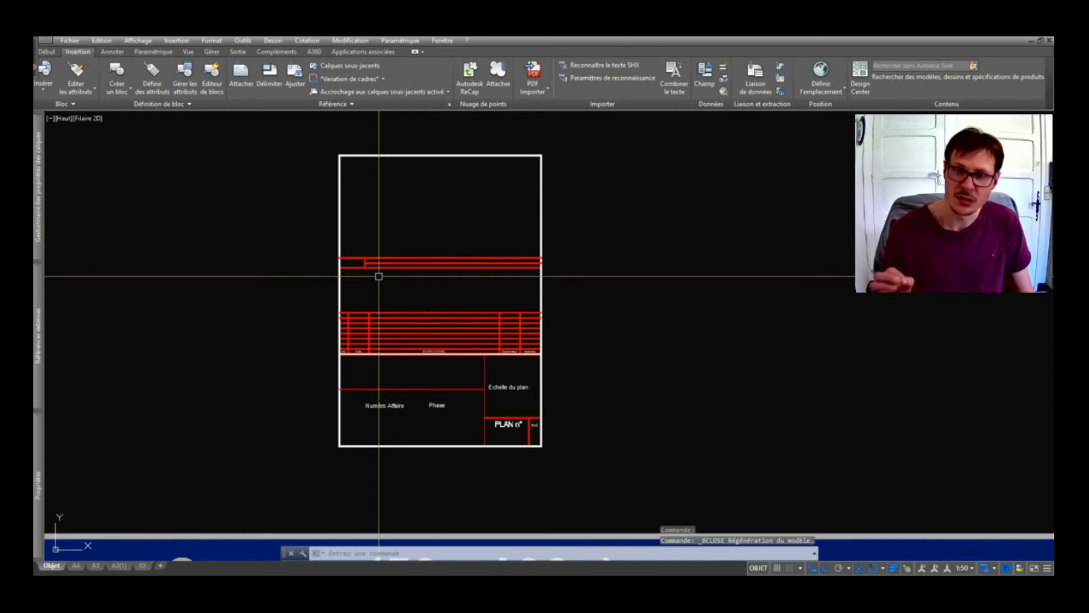
Run ATTSYNC on the placed title block to update the cartouche attributes.
text(ATT)
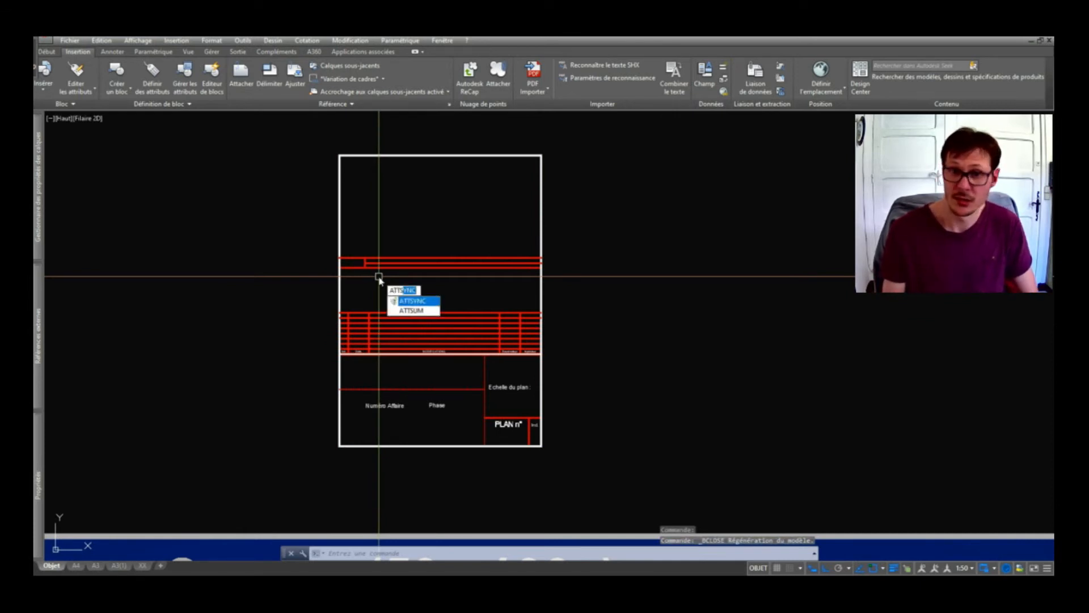
text(S)
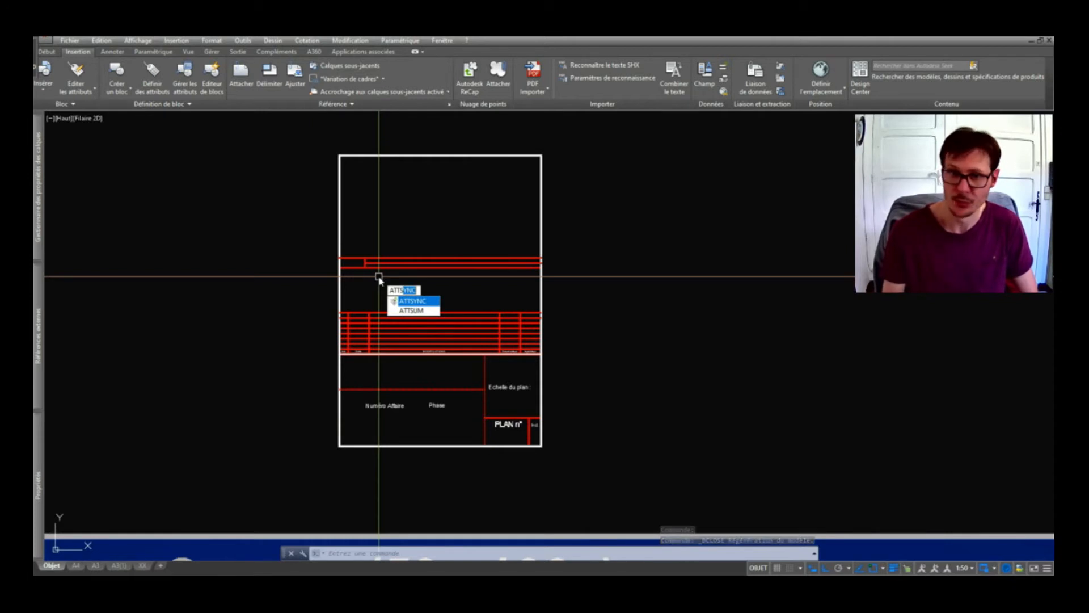
key(Return)
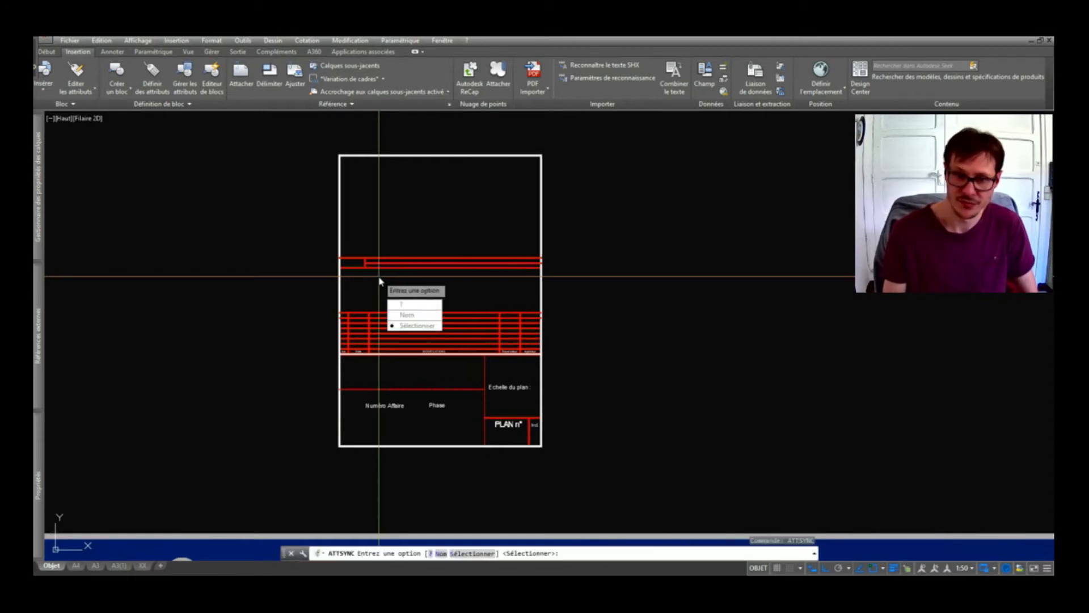
key(Return)
click(399, 332)
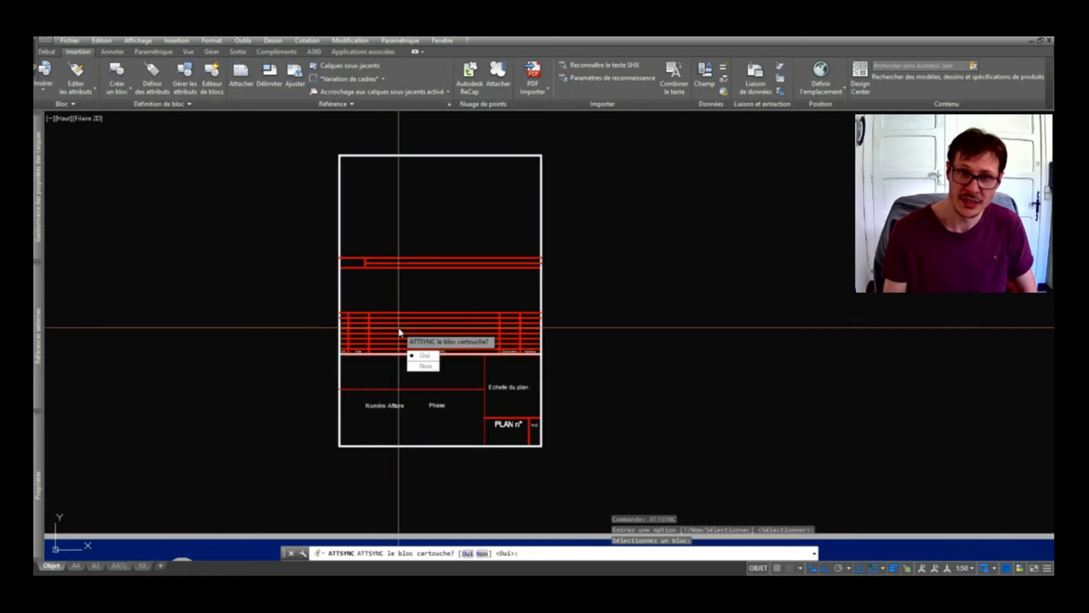
key(Return)
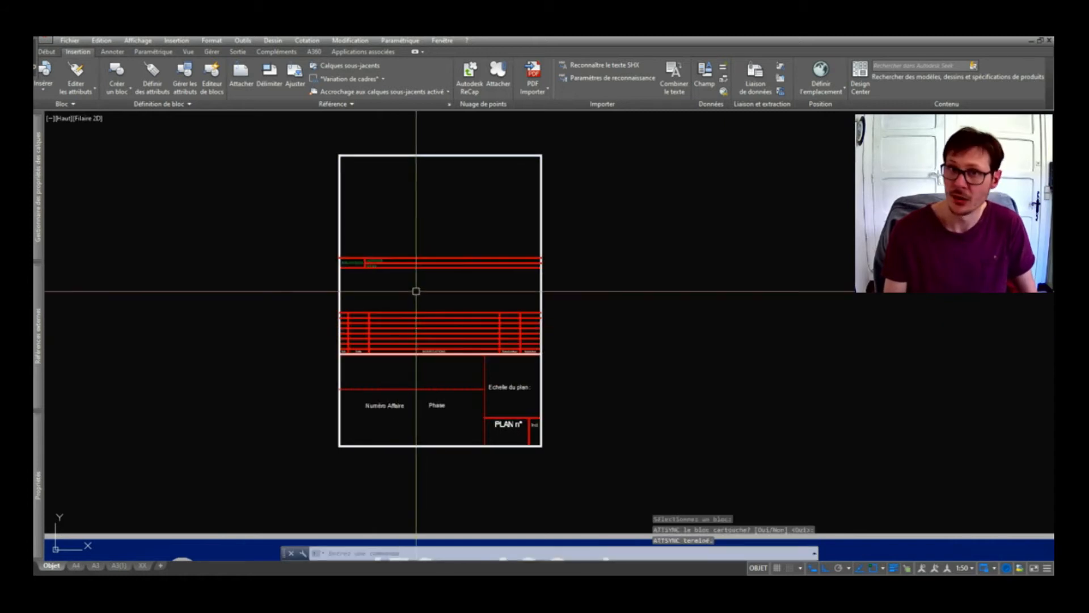
scroll(393, 316, up, 5)
scroll(367, 331, down, 5)
scroll(339, 165, up, 6)
middle_drag(357, 471, 360, 375)
Change ARCHITECTE to ENTREPRISE and fill in the street address and phone number.
double_click(364, 340)
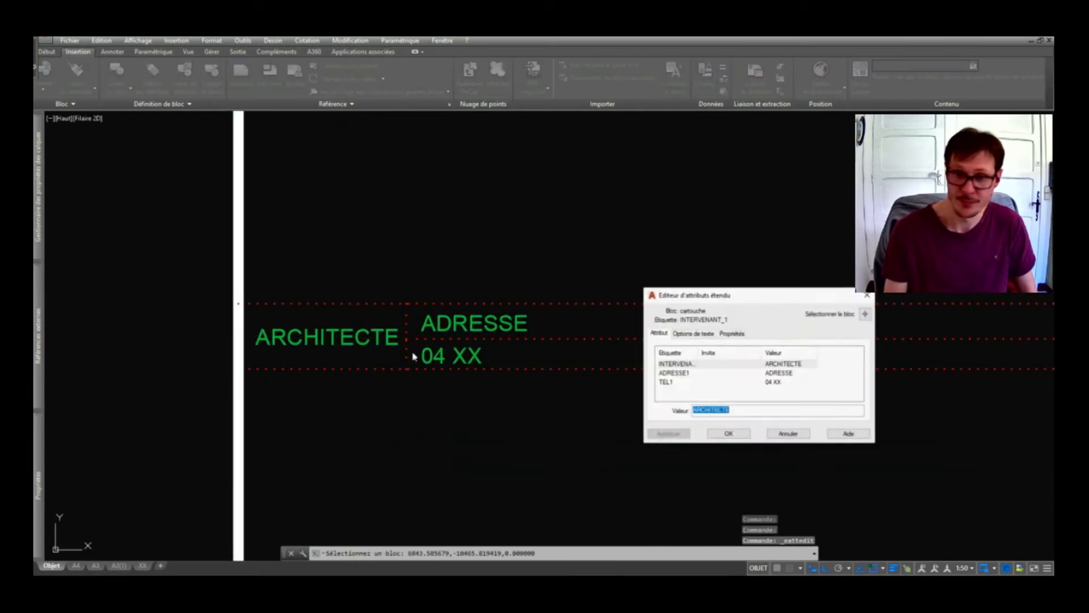
text(ENT)
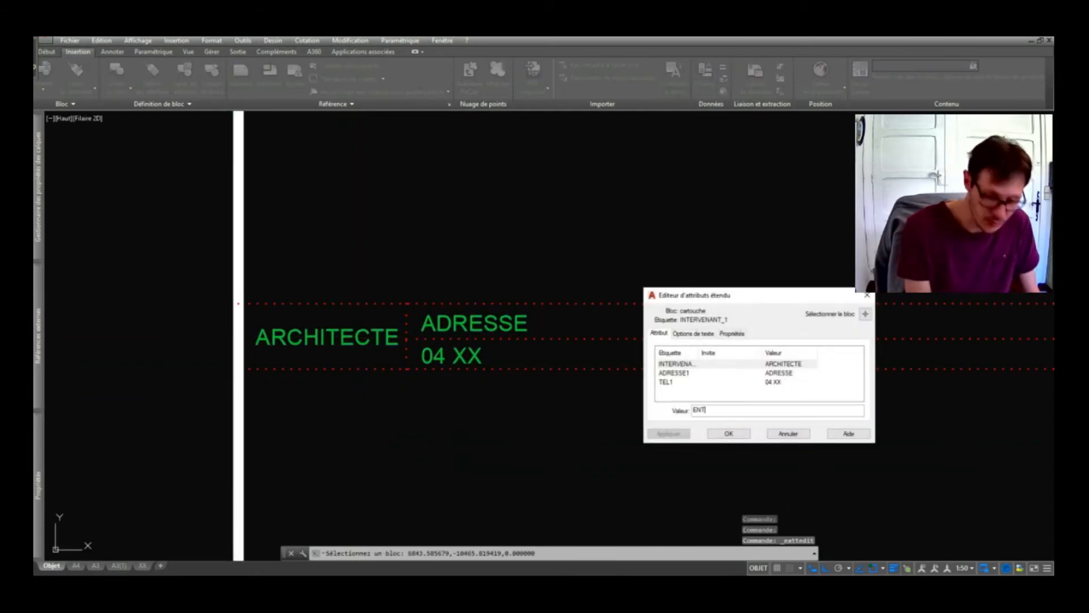
text(REPRUISE)
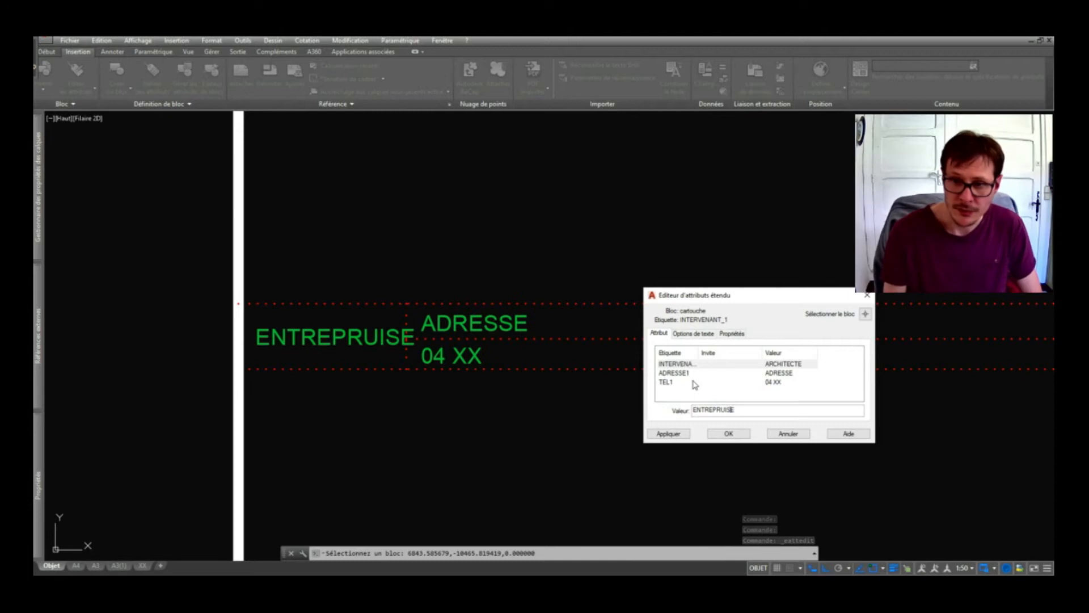
key(BackSpace)
click(736, 436)
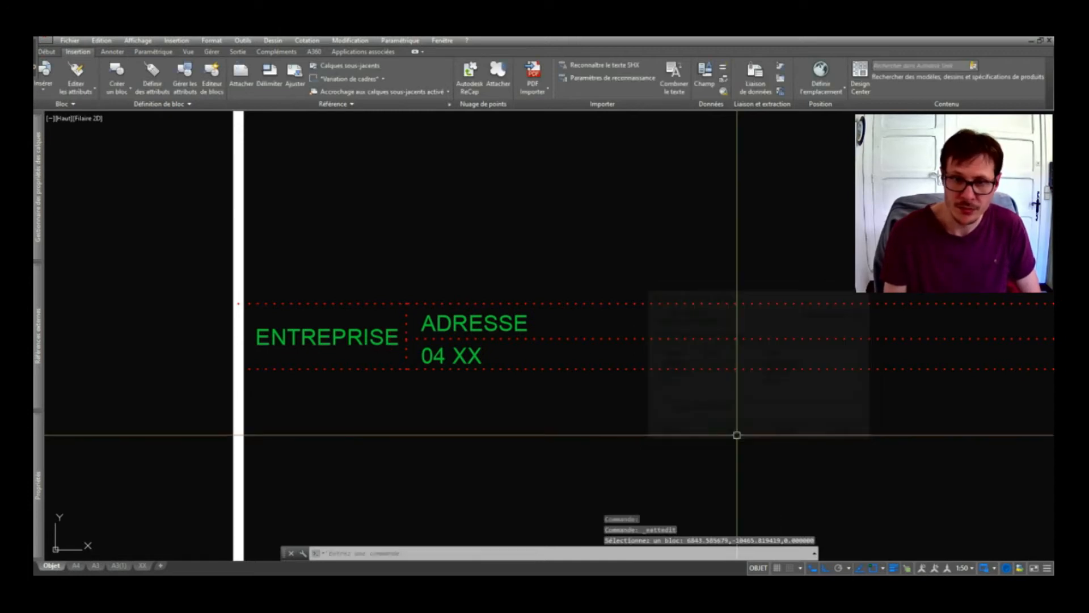
double_click(491, 326)
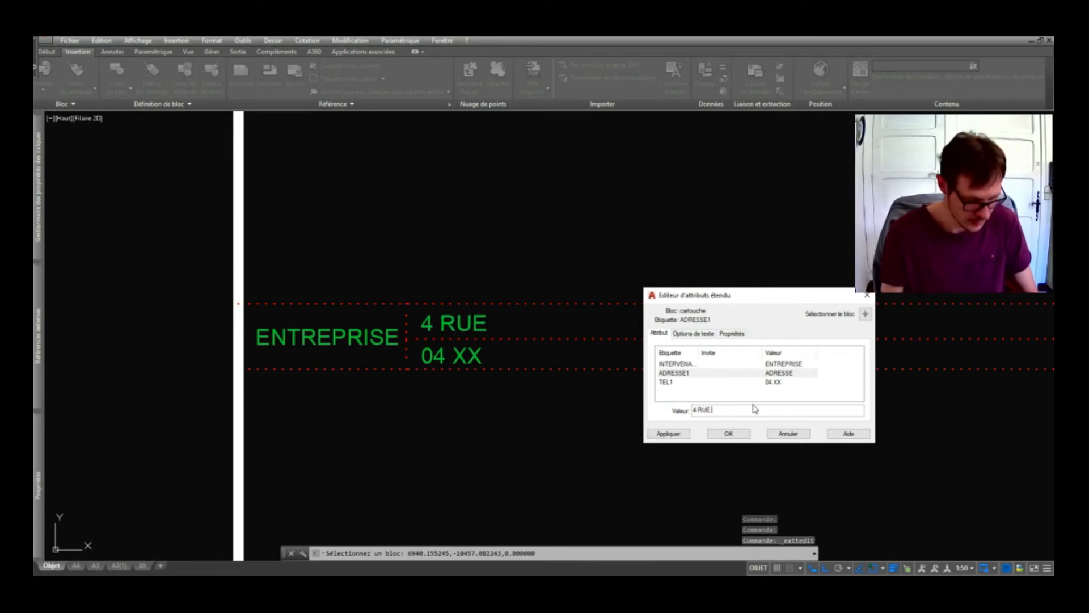
key(Return)
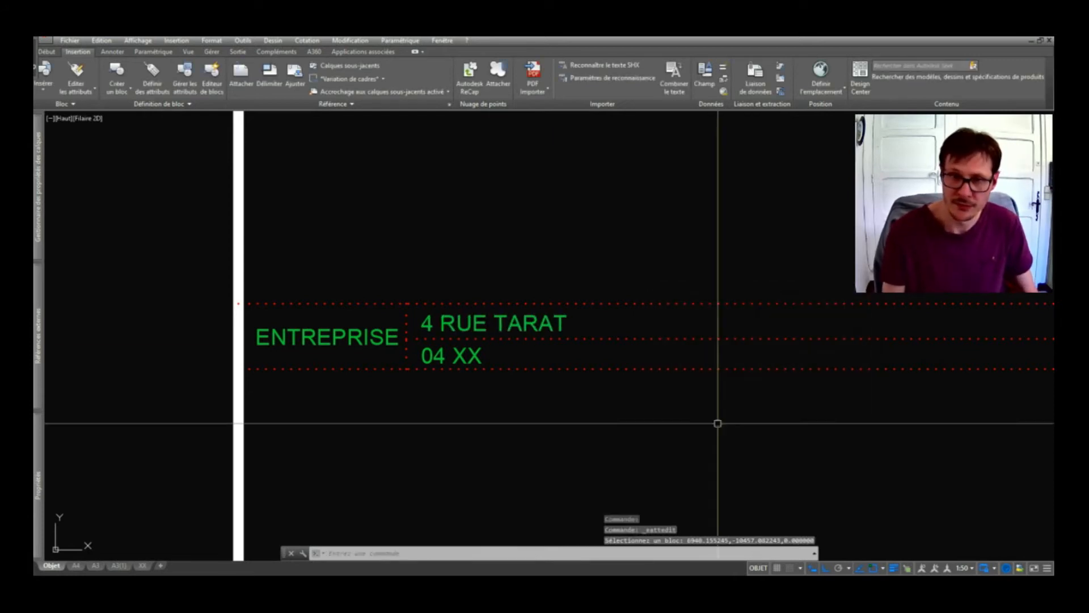
click(423, 355)
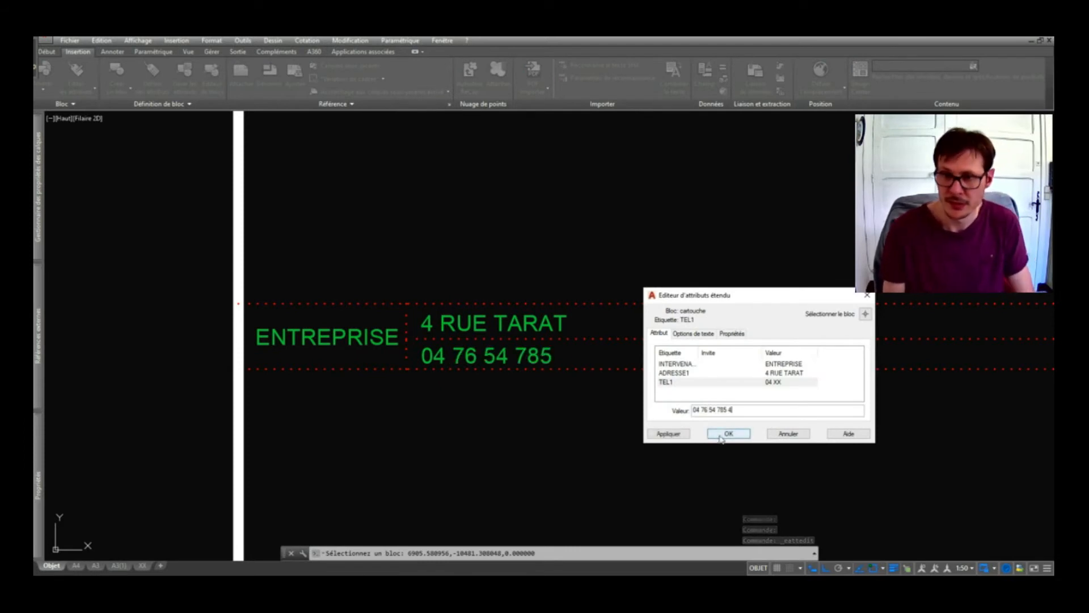
click(728, 433)
Recentre the view on the title block and select it.
scroll(514, 333, down, 5)
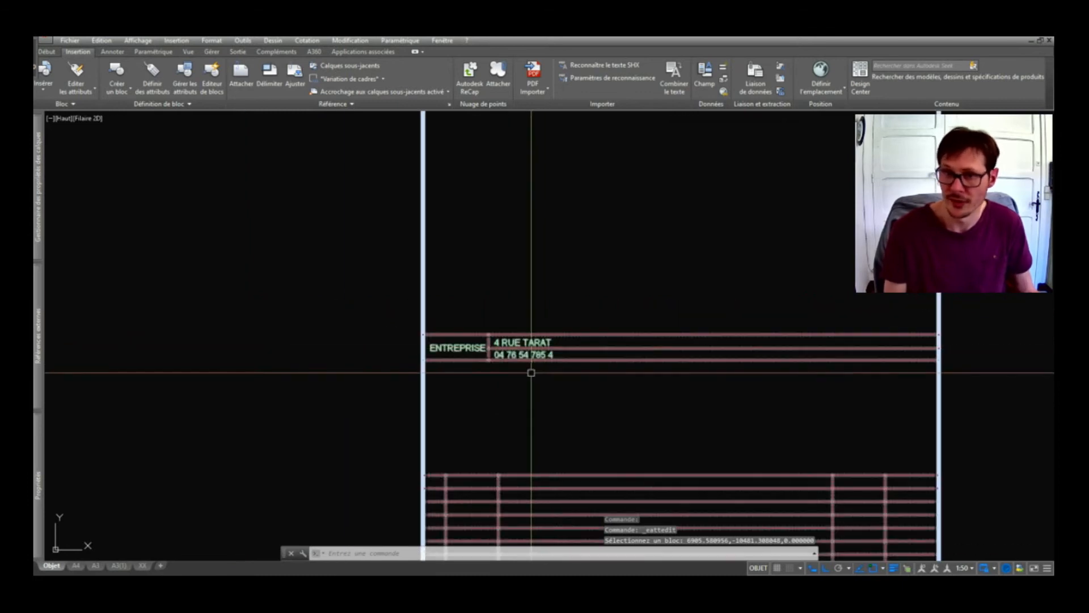
middle_drag(555, 360, 549, 277)
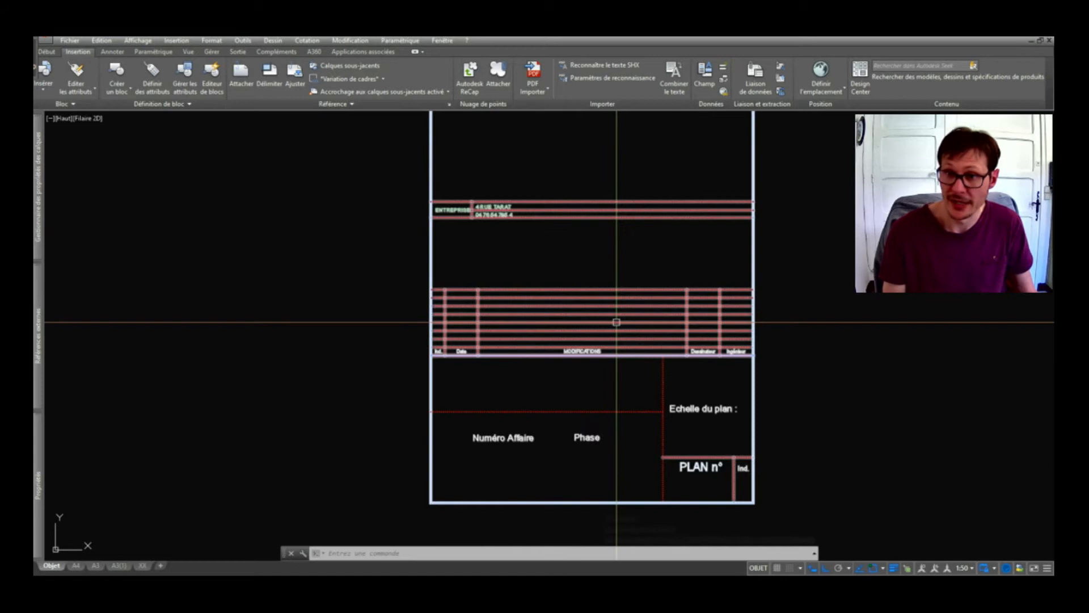
mouse_move(616, 319)
middle_down()
mouse_move(615, 345)
mouse_move(610, 320)
middle_up()
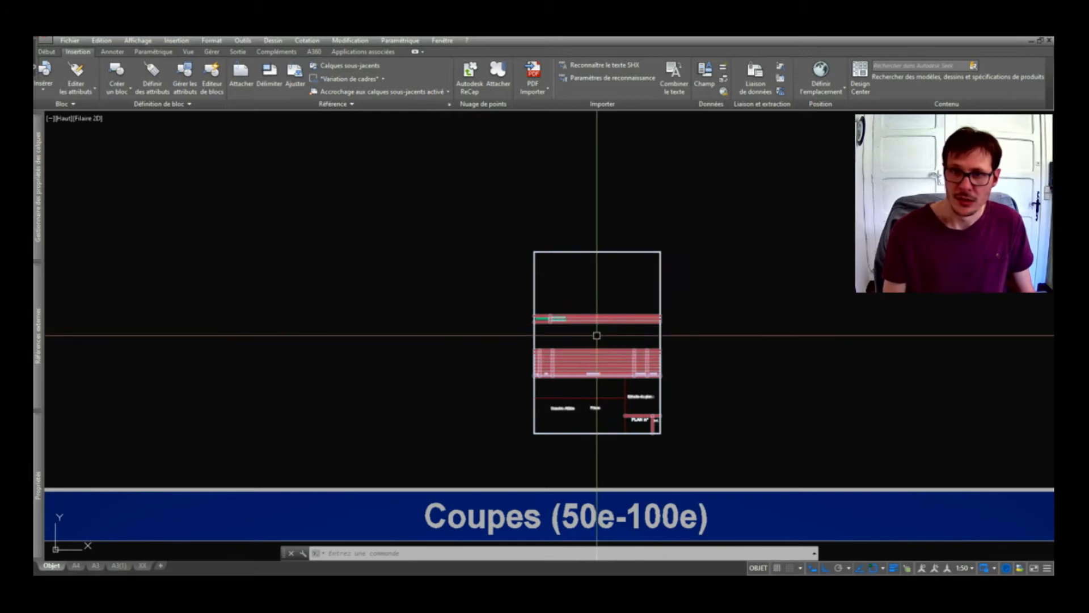
scroll(597, 330, up, 4)
click(513, 297)
scroll(512, 297, up, 2)
scroll(488, 301, down, 2)
right_click(498, 295)
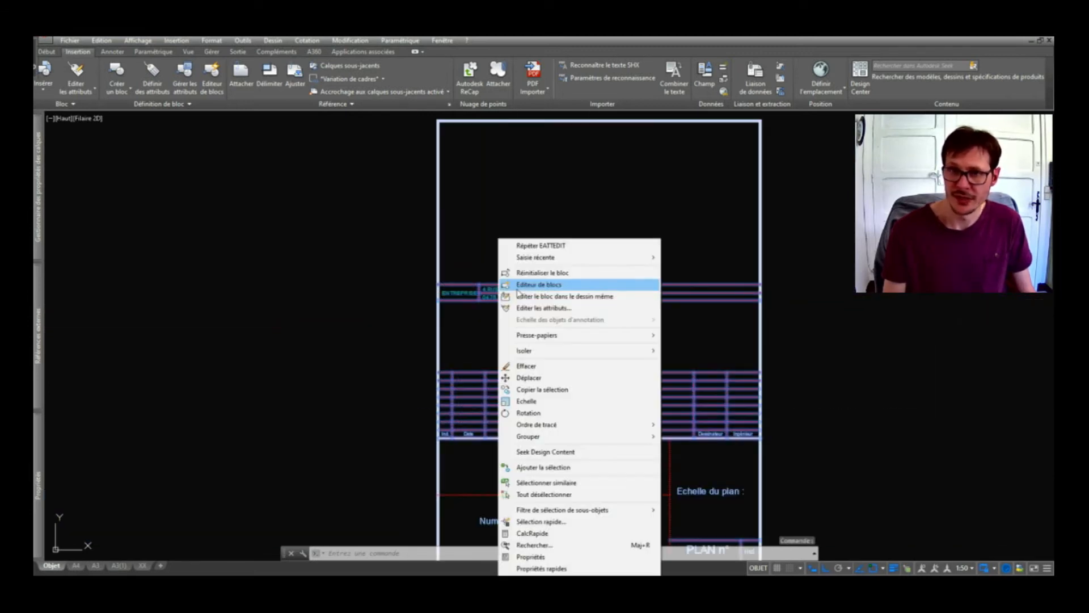
Reopen cartouche in the Block Editor and start a new attribute definition.
click(544, 286)
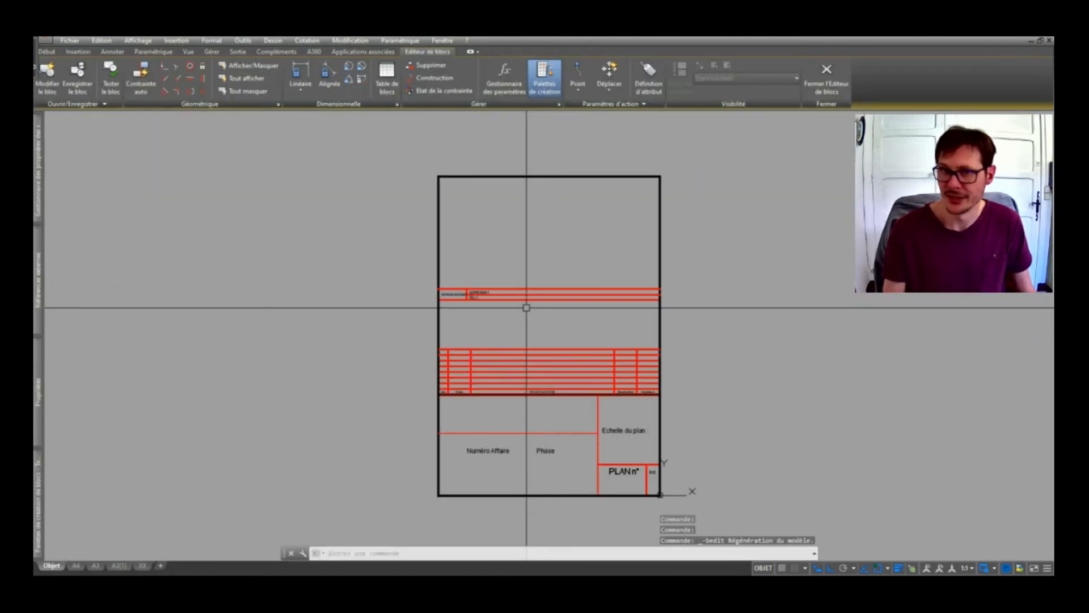
scroll(476, 295, up, 6)
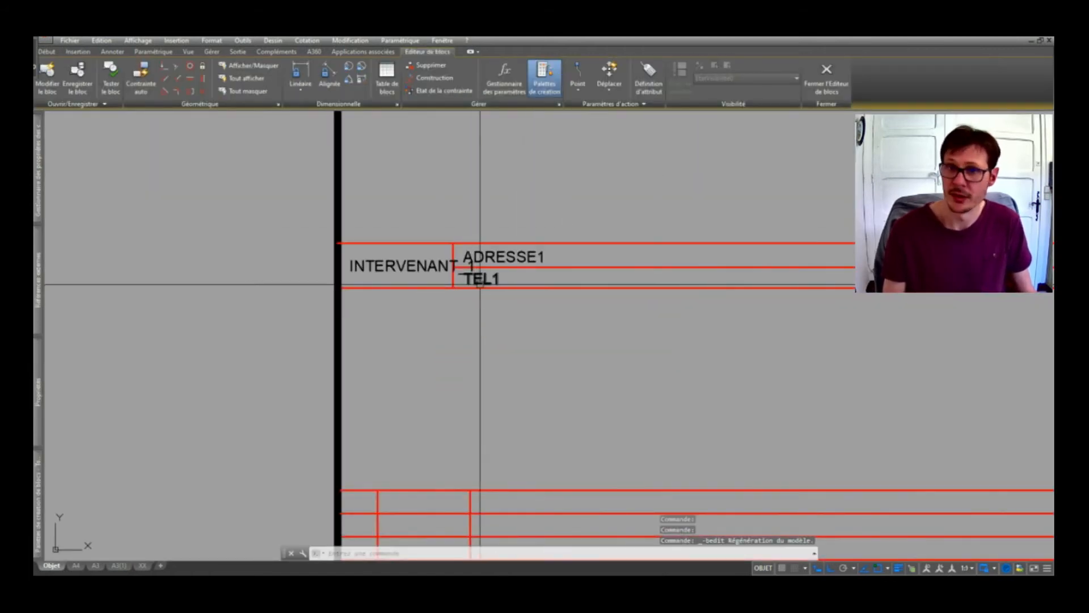
scroll(482, 298, down, 4)
click(651, 85)
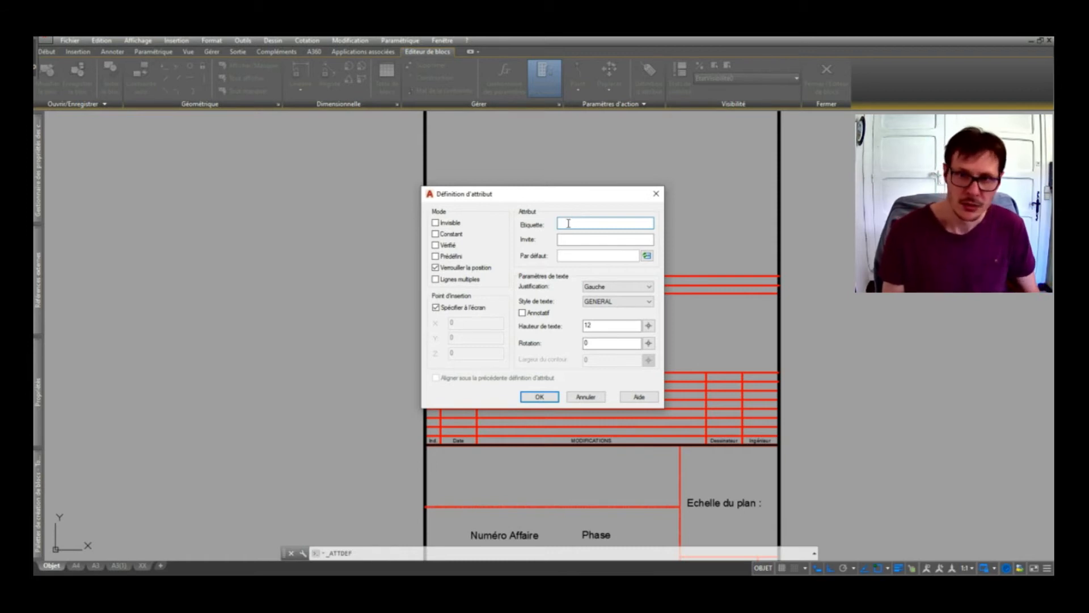
Set tag TITRE with prompt 'Indiquer le titre de l'affaire'.
text(TIT)
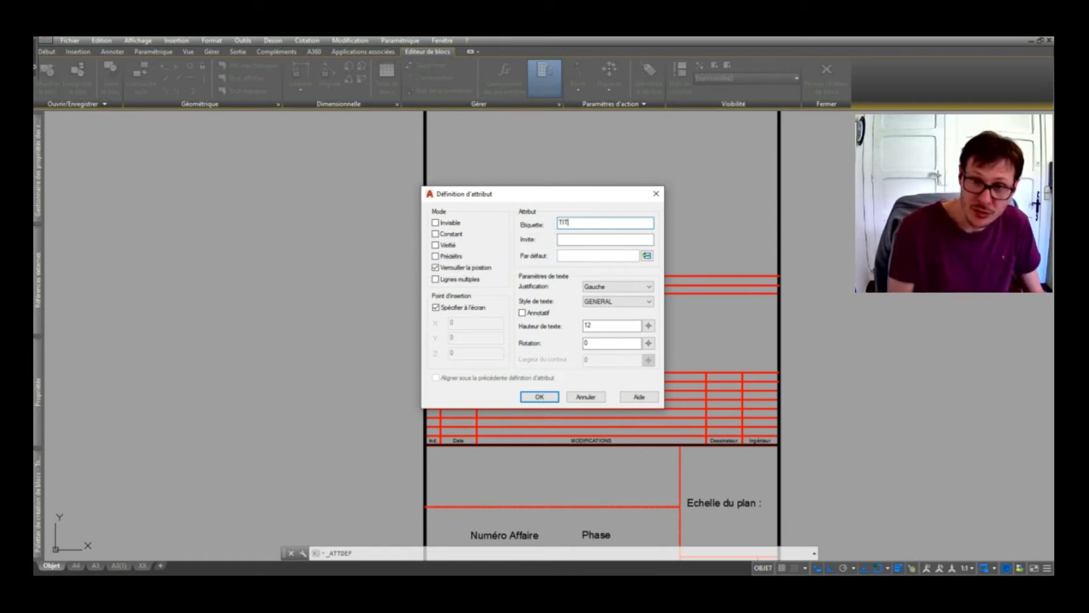
text(RE)
click(590, 237)
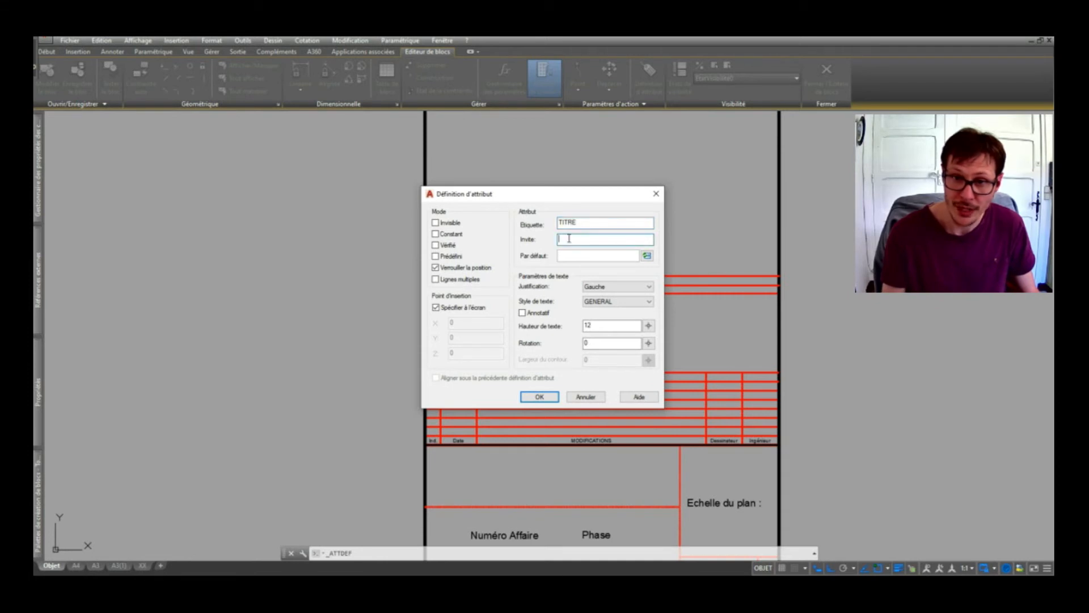
text(TIRE)
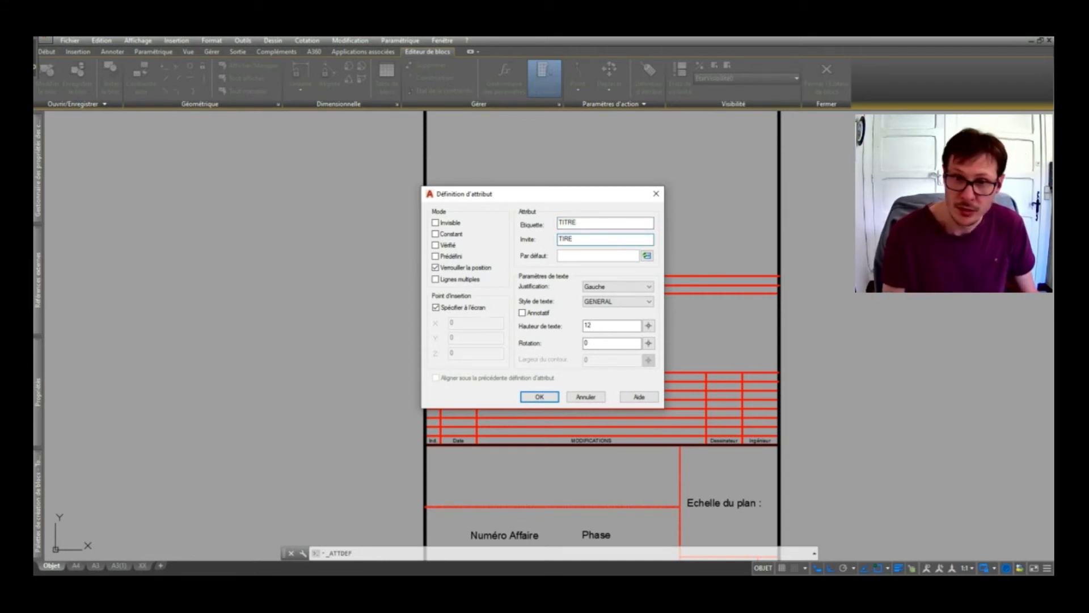
double_click(602, 240)
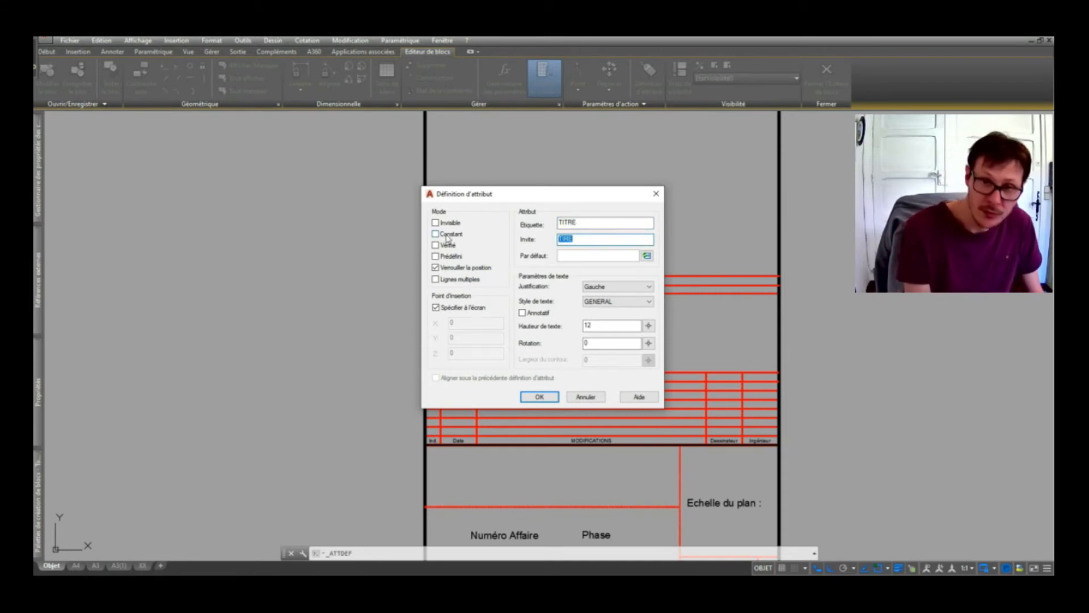
text(Indiquer)
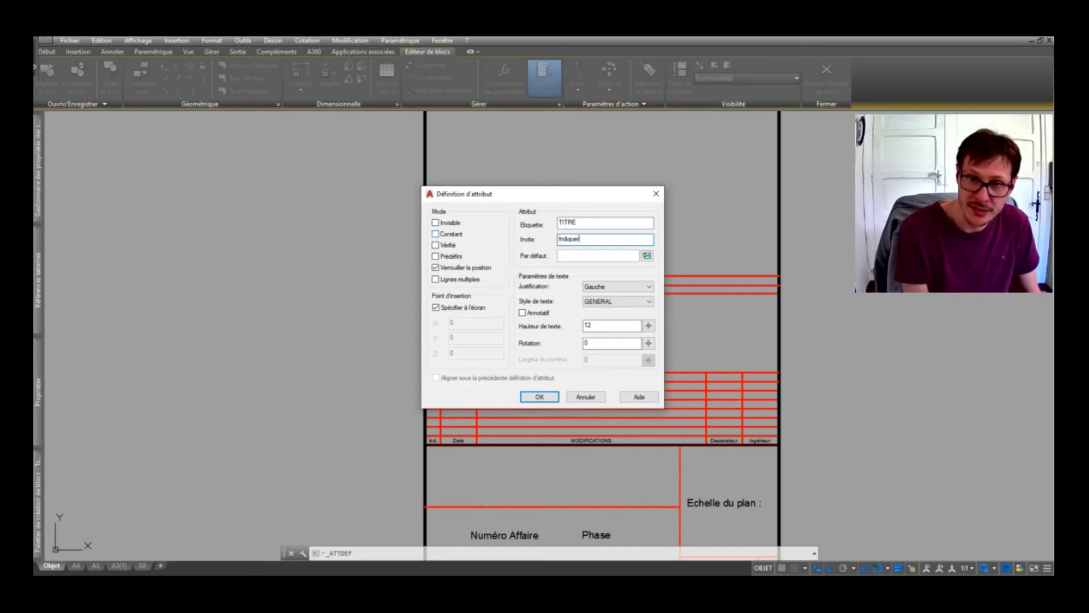
text( le titre de)
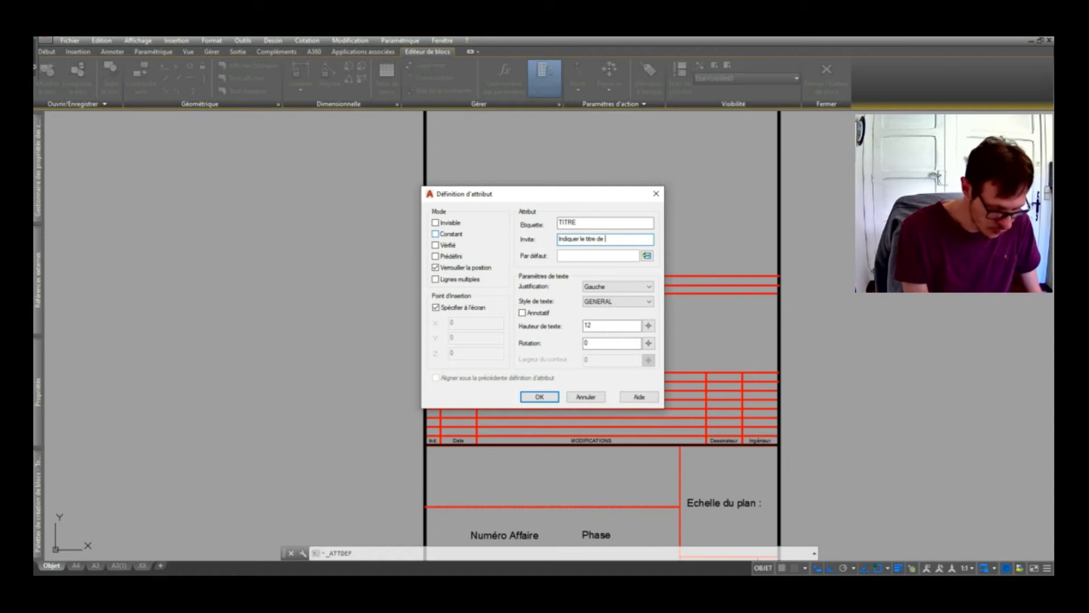
text( l'affaire)
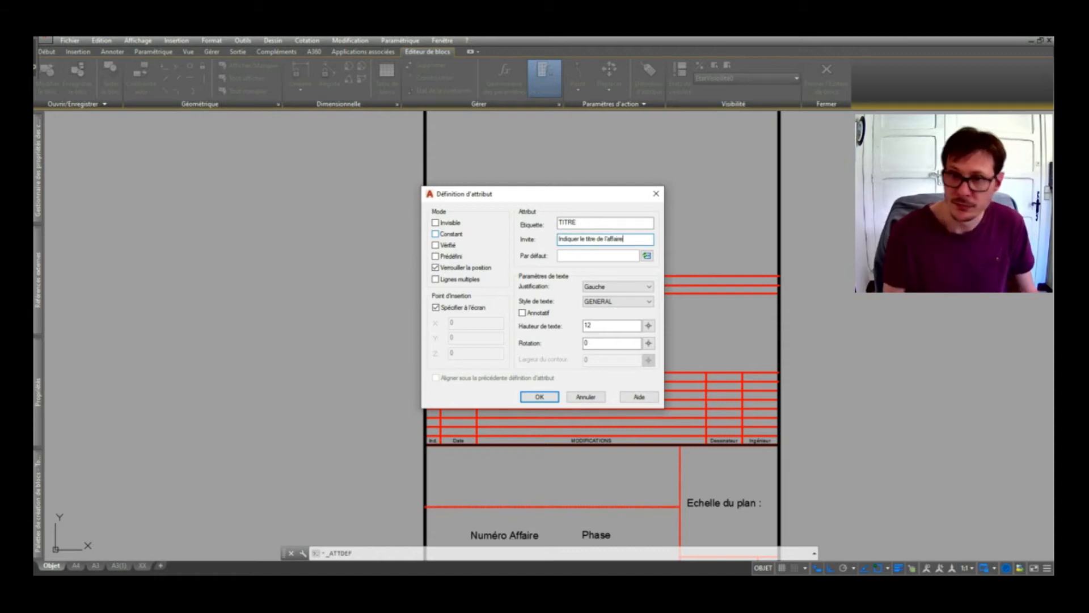
Give TITRE default 00 and the TITRE text style, then confirm the definition.
click(574, 254)
text(xxx)
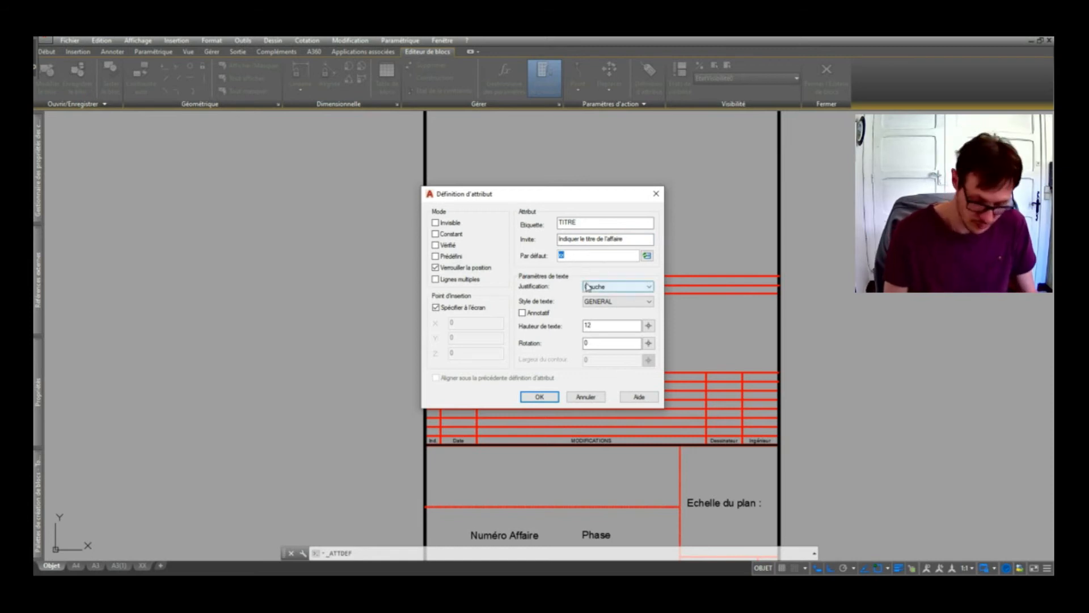
text(00)
double_click(588, 325)
text(1)
click(618, 302)
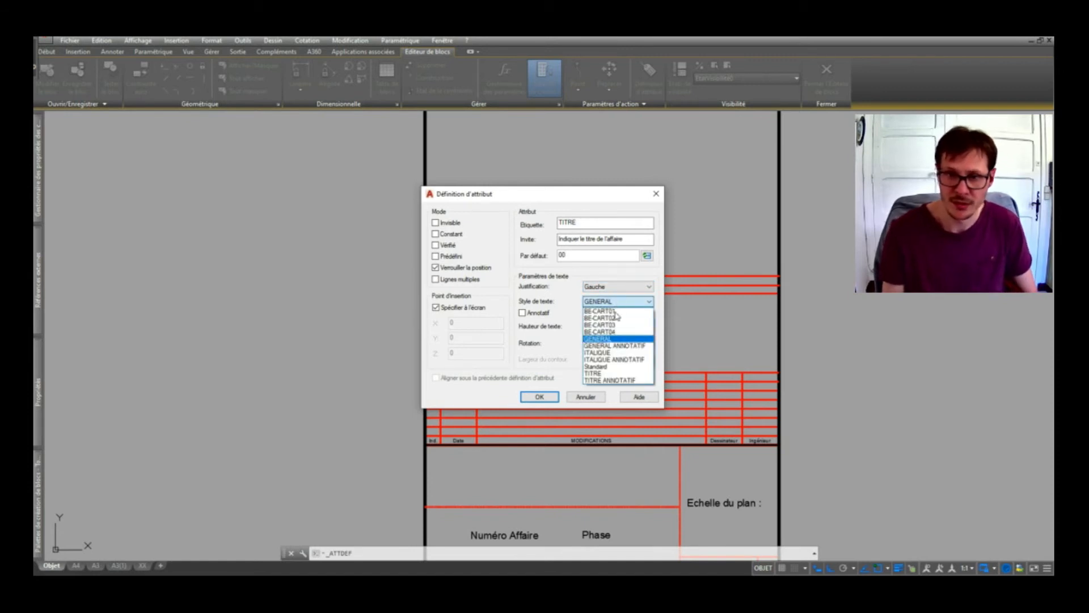
click(606, 382)
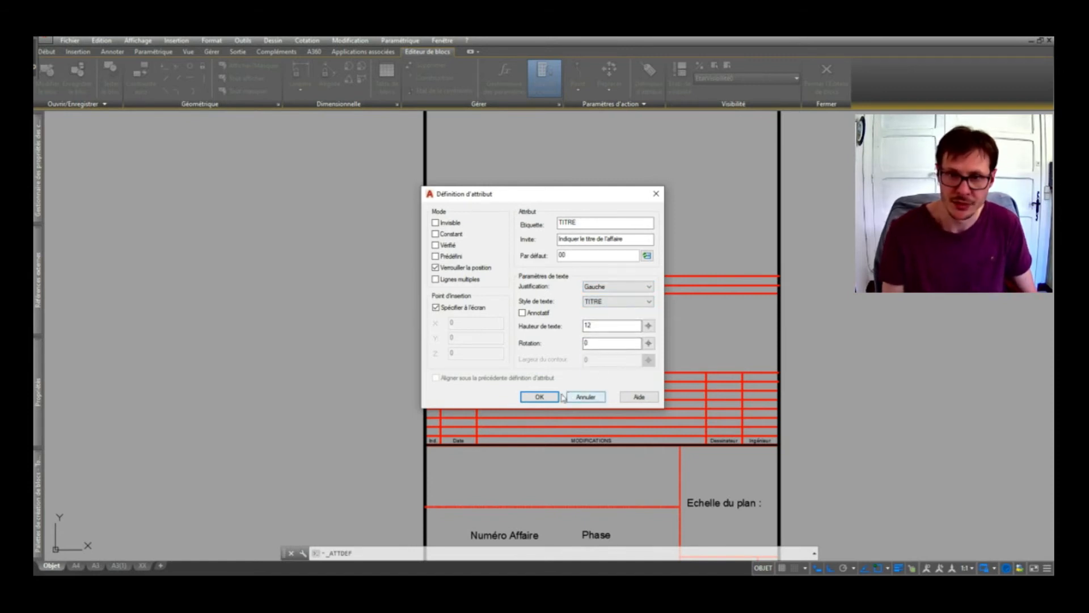
double_click(599, 328)
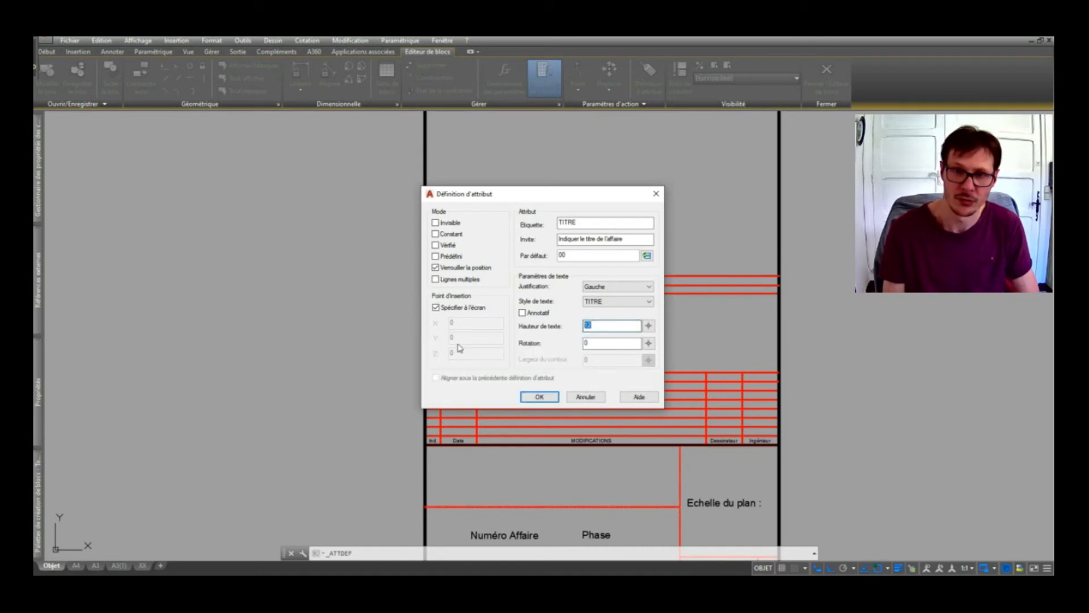
click(538, 397)
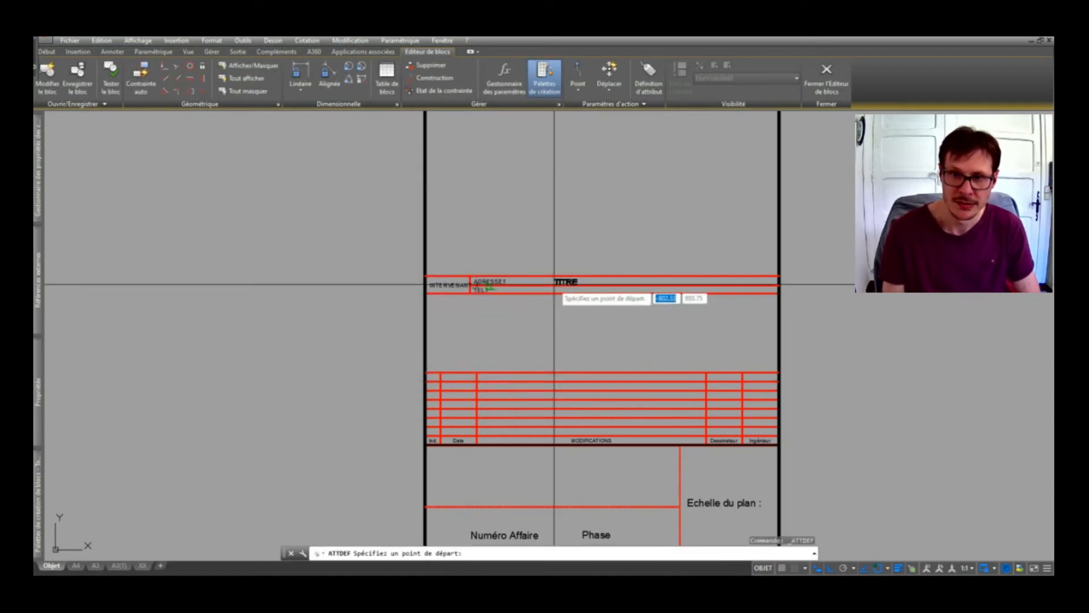
Place the TITRE attribute inside the title block frame.
scroll(567, 222, down, 4)
scroll(571, 252, up, 4)
click(571, 252)
scroll(578, 246, up, 3)
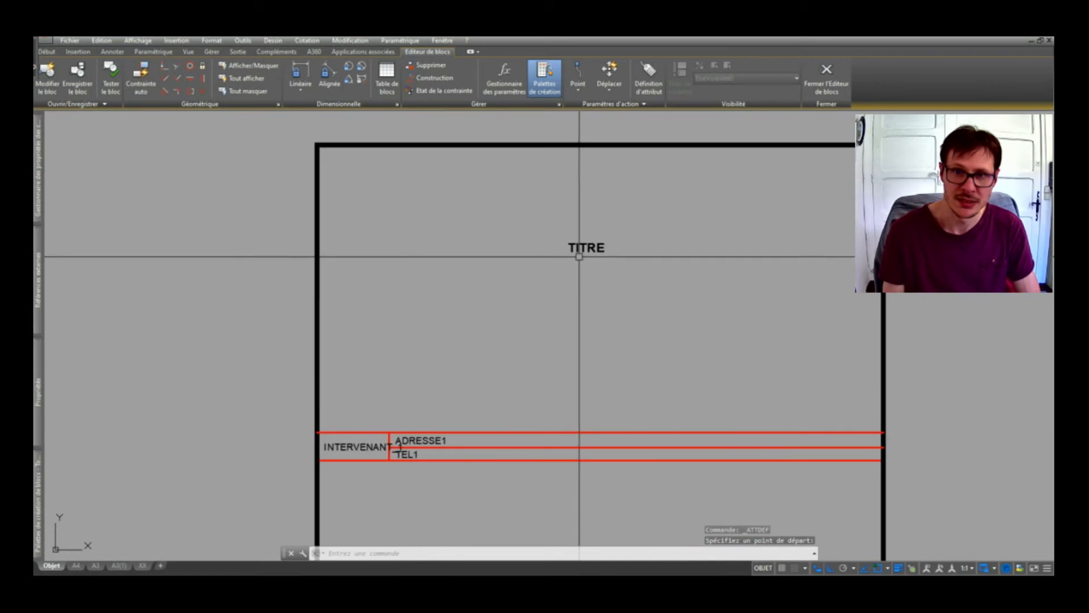
scroll(595, 238, down, 3)
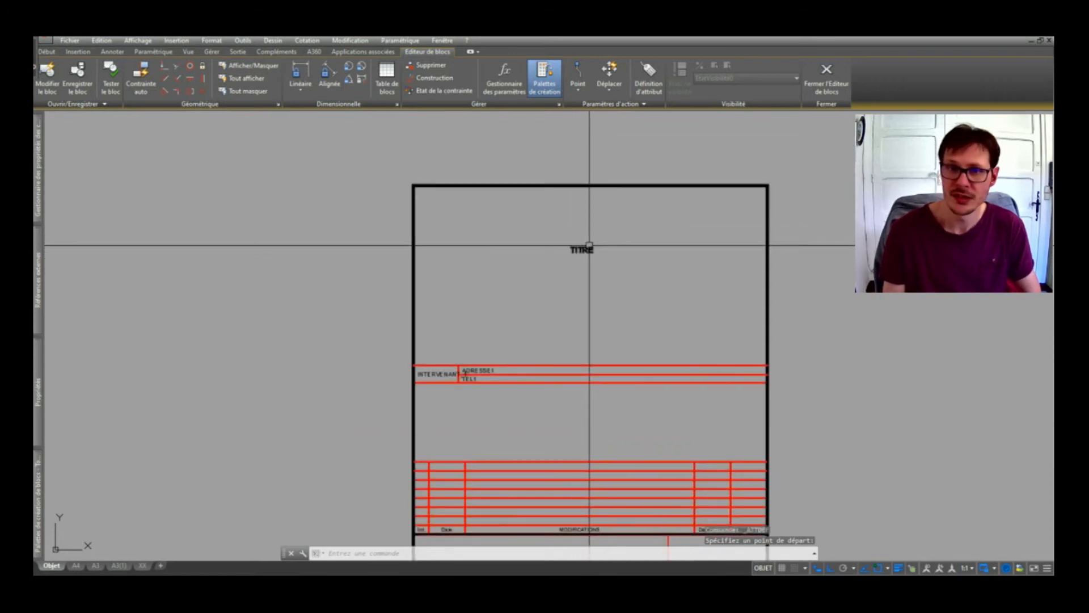
Give TITRE a text height of 30 and Centre justification in Properties.
click(589, 246)
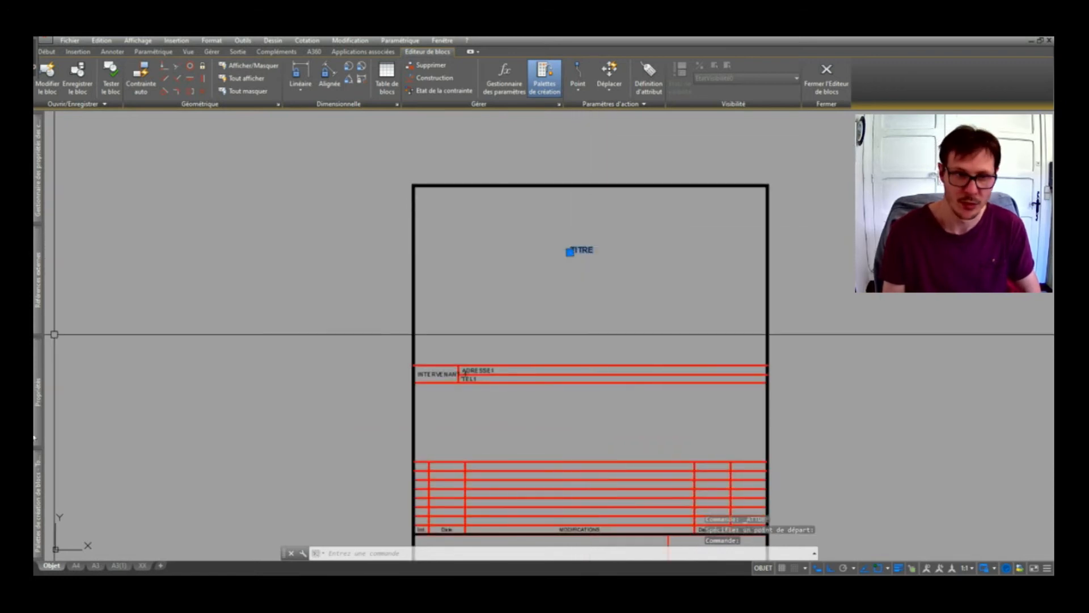
key(ctrl+1)
click(189, 326)
text(2)
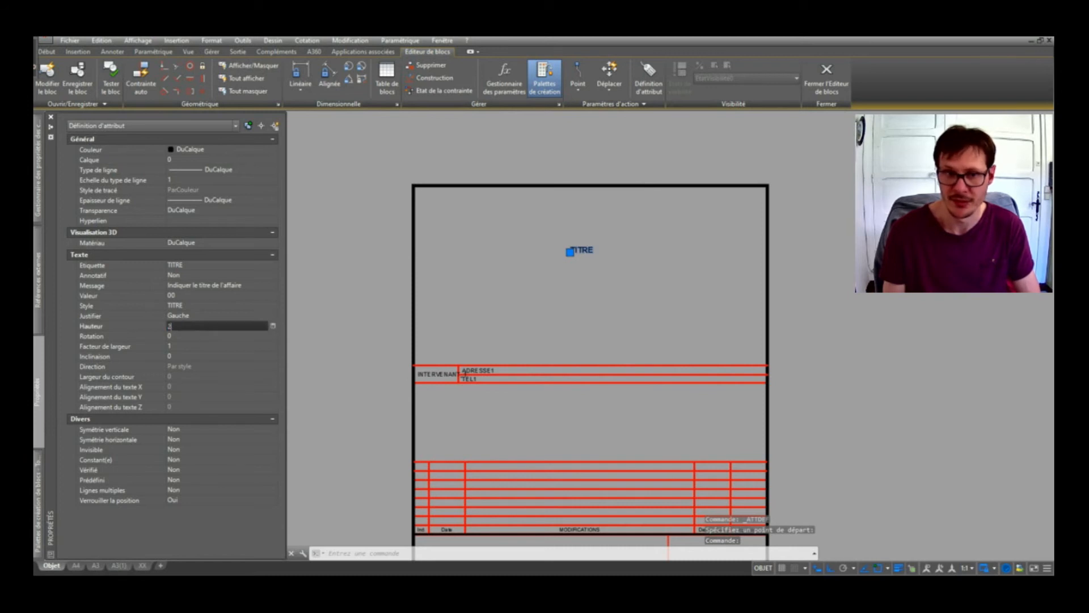
text(4)
key(Tab)
click(189, 325)
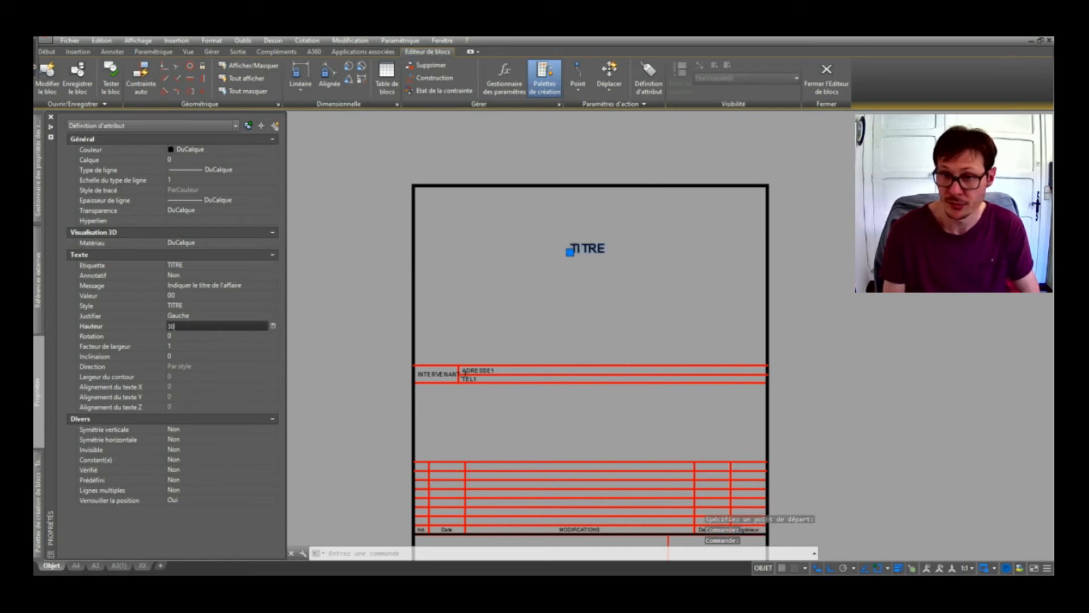
key(Tab)
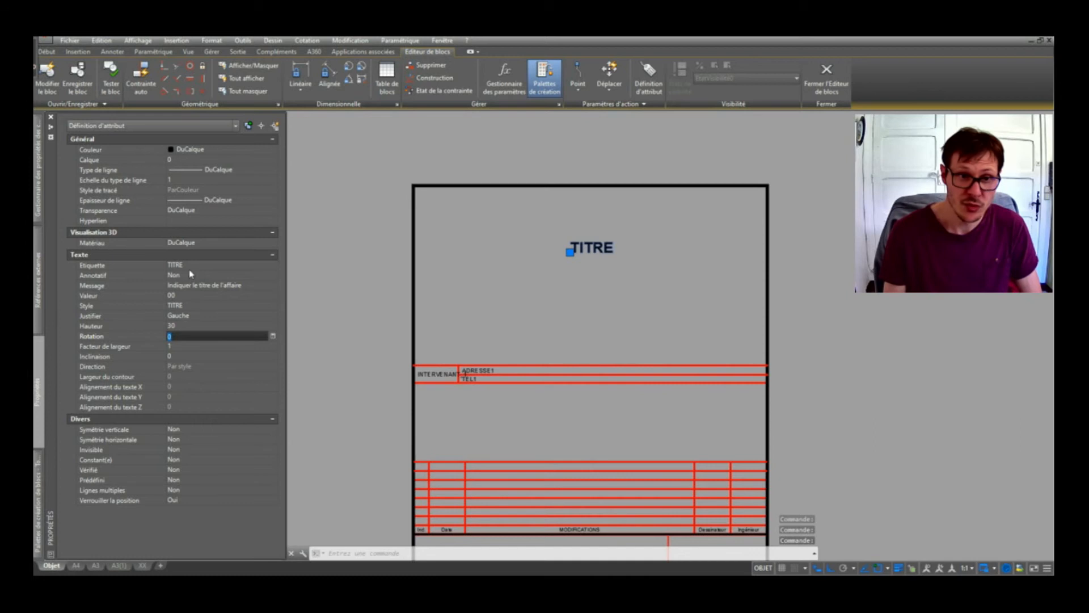
click(187, 316)
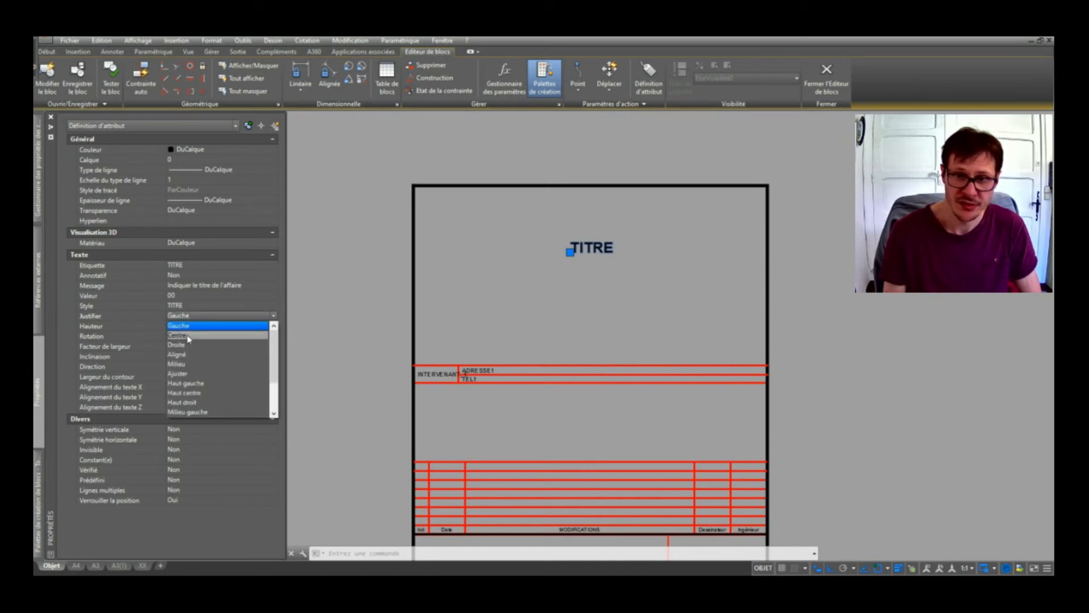
click(189, 335)
click(570, 252)
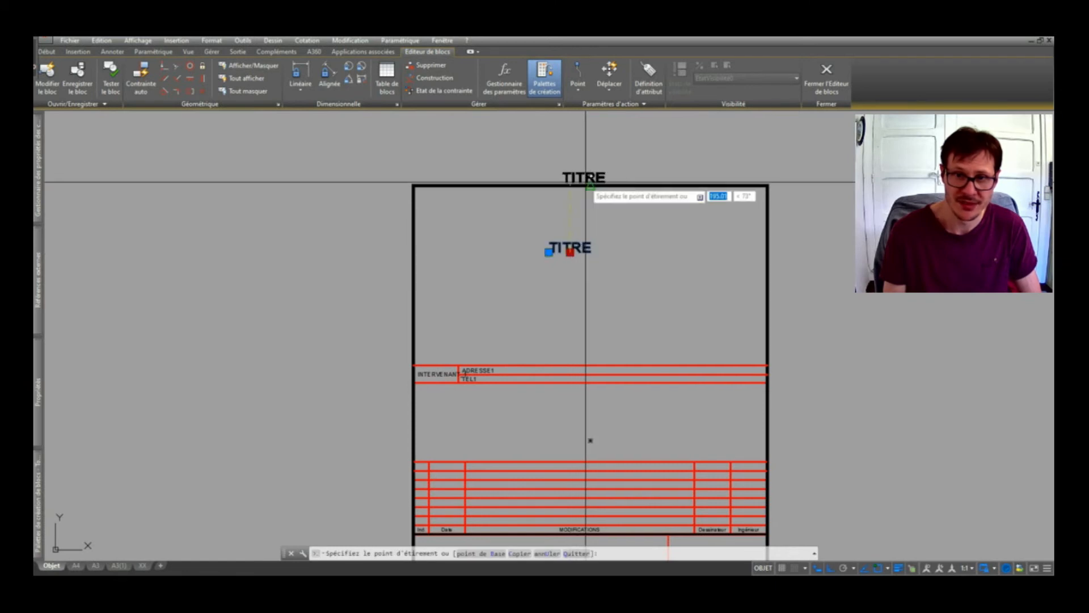
Move TITRE to the top centre, just below the frame's upper edge.
click(591, 186)
click(591, 185)
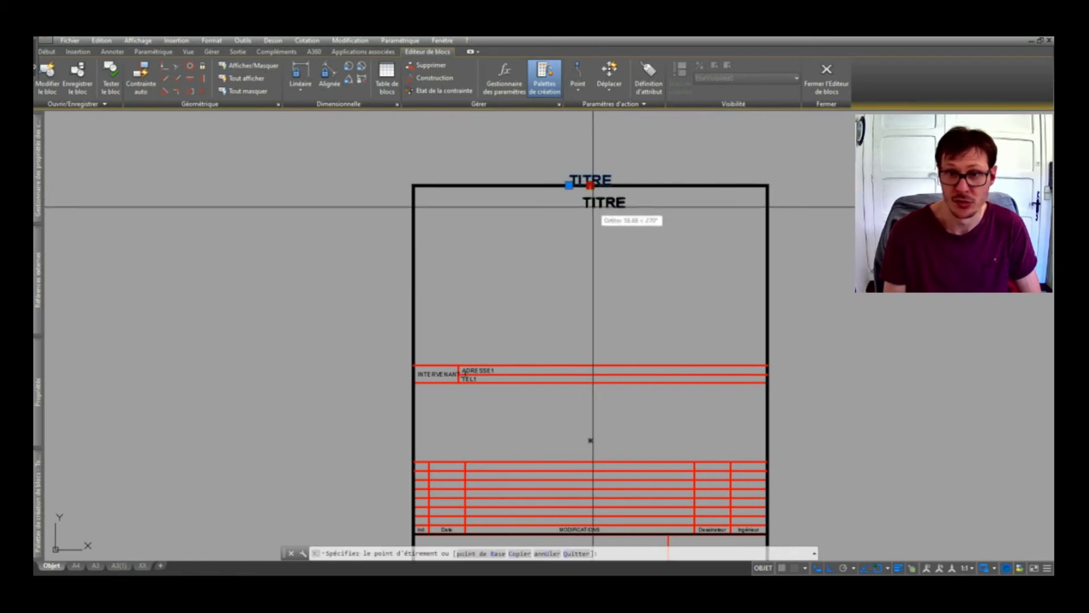
click(591, 211)
key(Escape)
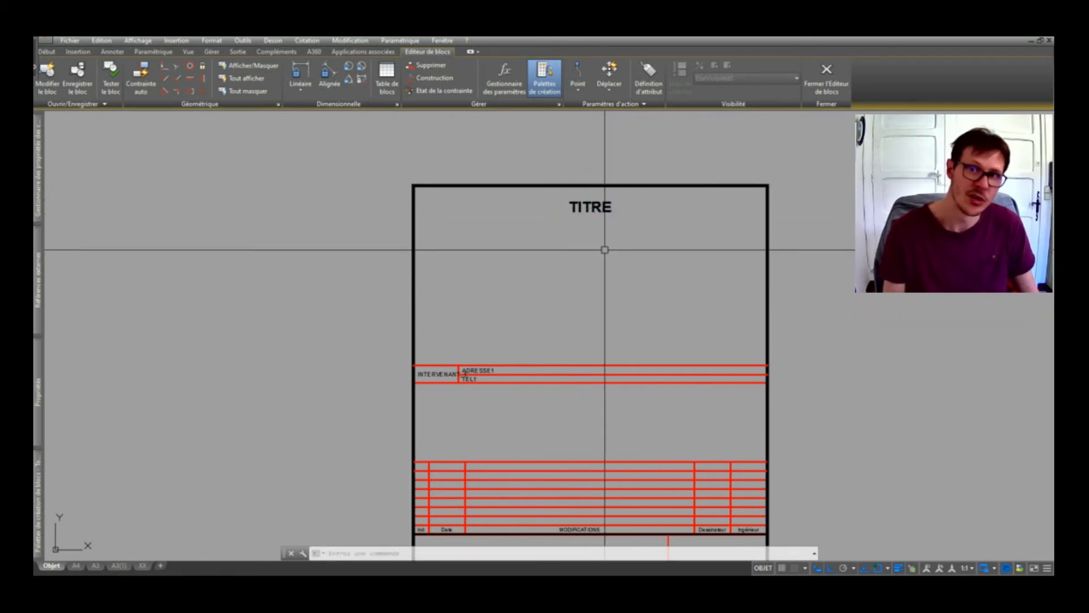
click(605, 208)
Copy TITRE to a spot directly below it with COPY.
text(co)
key(space)
click(634, 224)
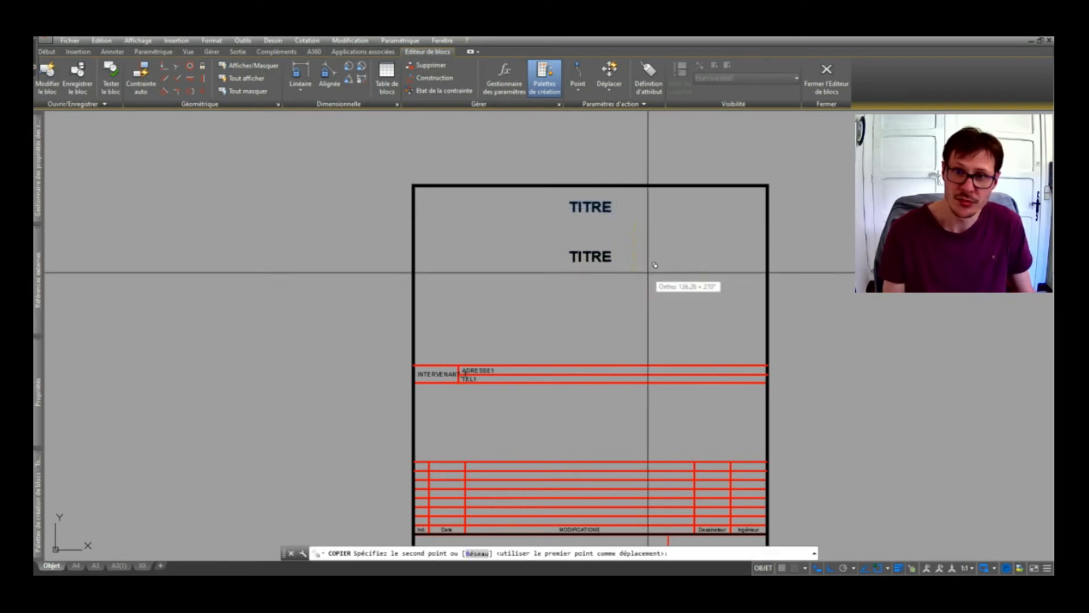
click(644, 258)
Retag the copy as CLIENT with an empty prompt, then close the Block Editor.
double_click(591, 255)
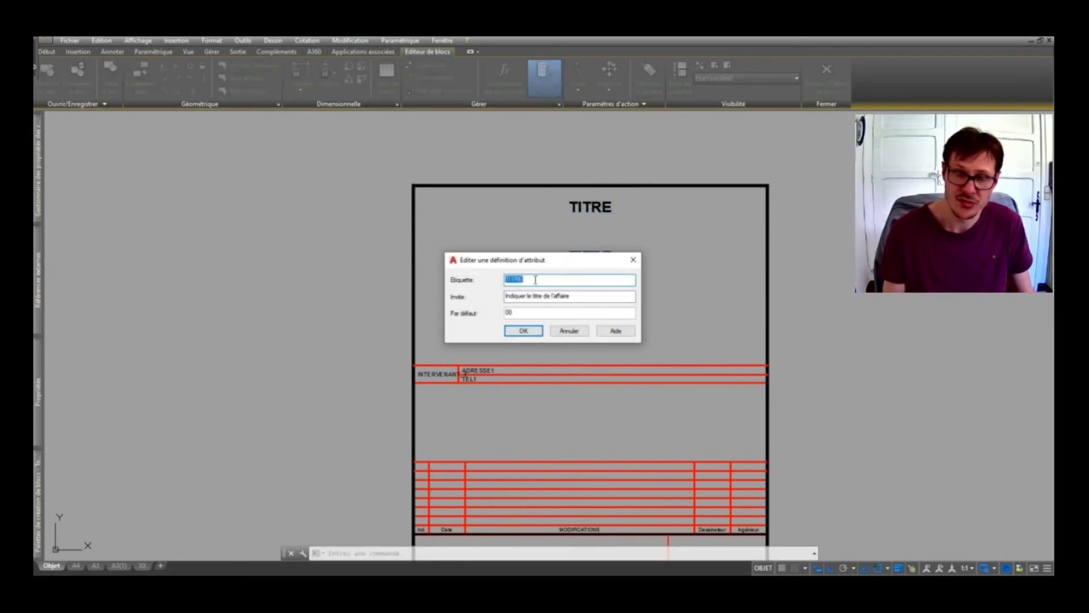
text(client)
key(BackSpace)
key(BackSpace)
key(BackSpace)
key(BackSpace)
key(BackSpace)
key(BackSpace)
text(CLIENT)
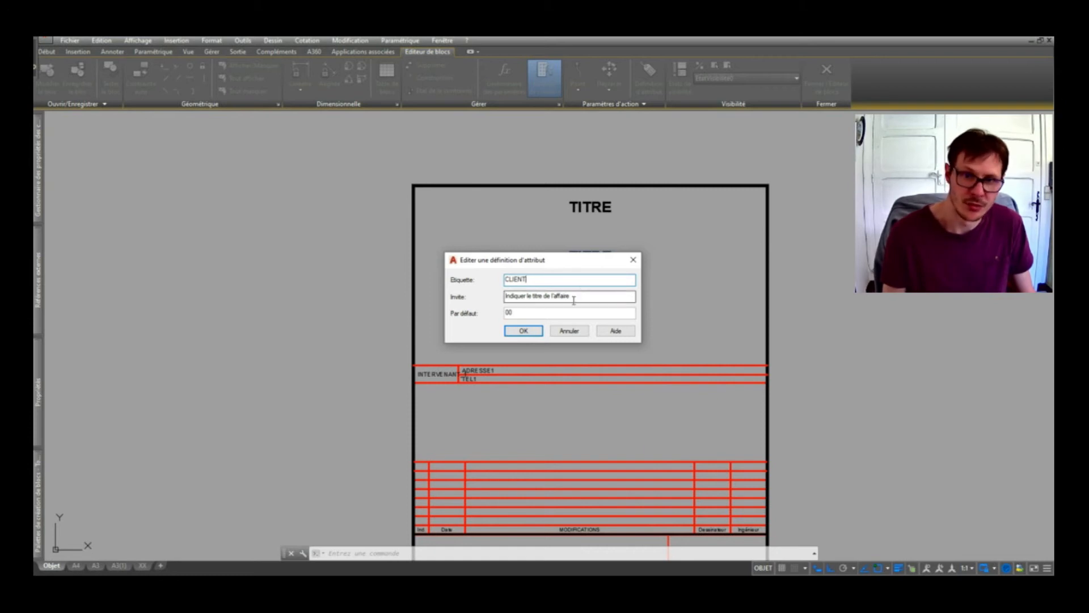
key(Tab)
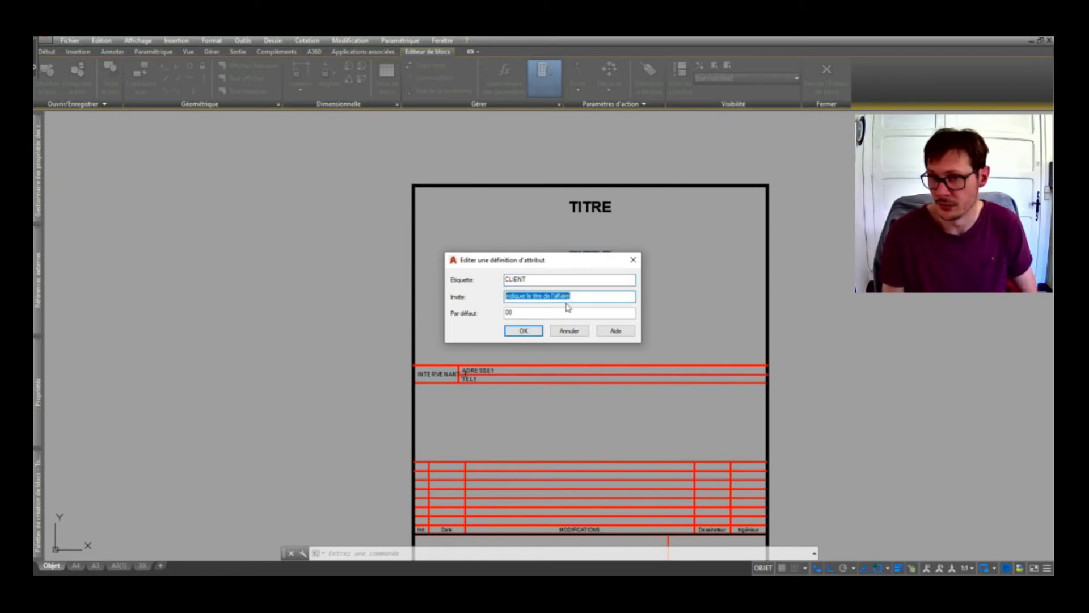
key(Delete)
key(Tab)
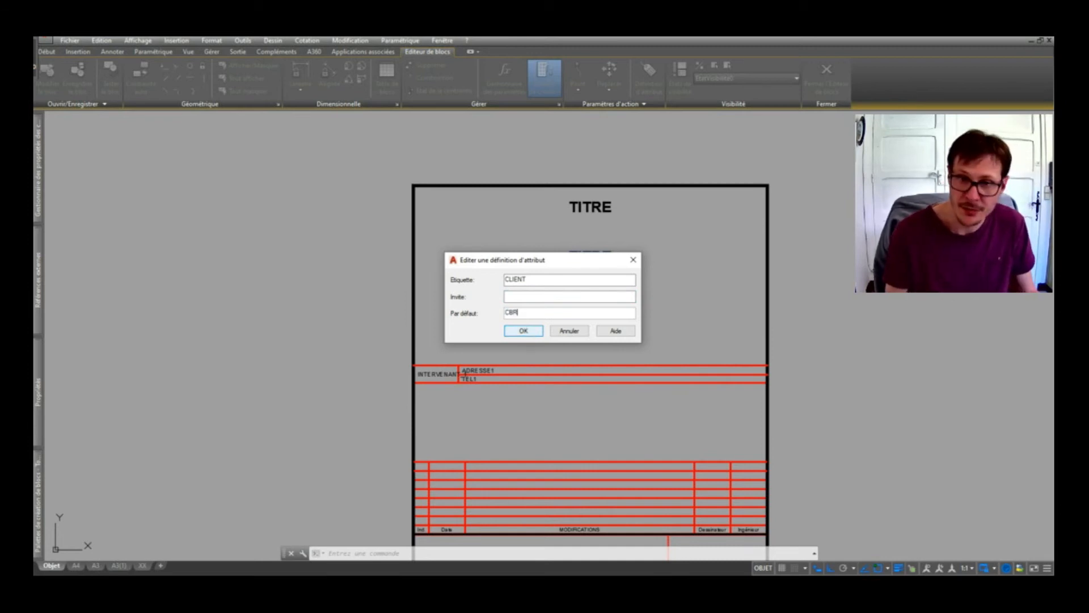
click(523, 330)
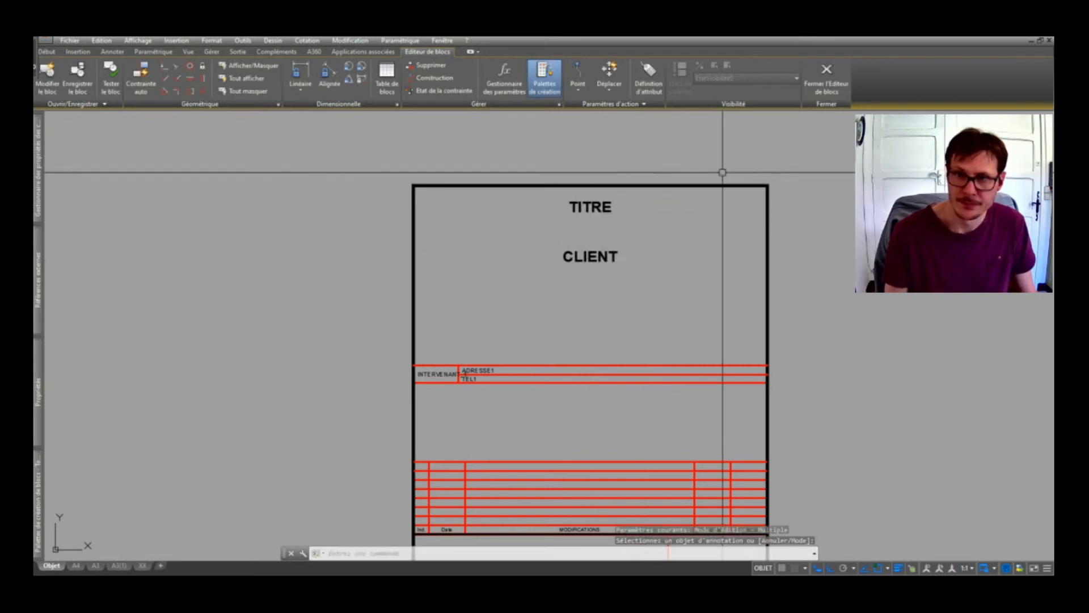
click(827, 77)
Save the block changes and run ATTSYNC on the placed cartouche block.
click(530, 284)
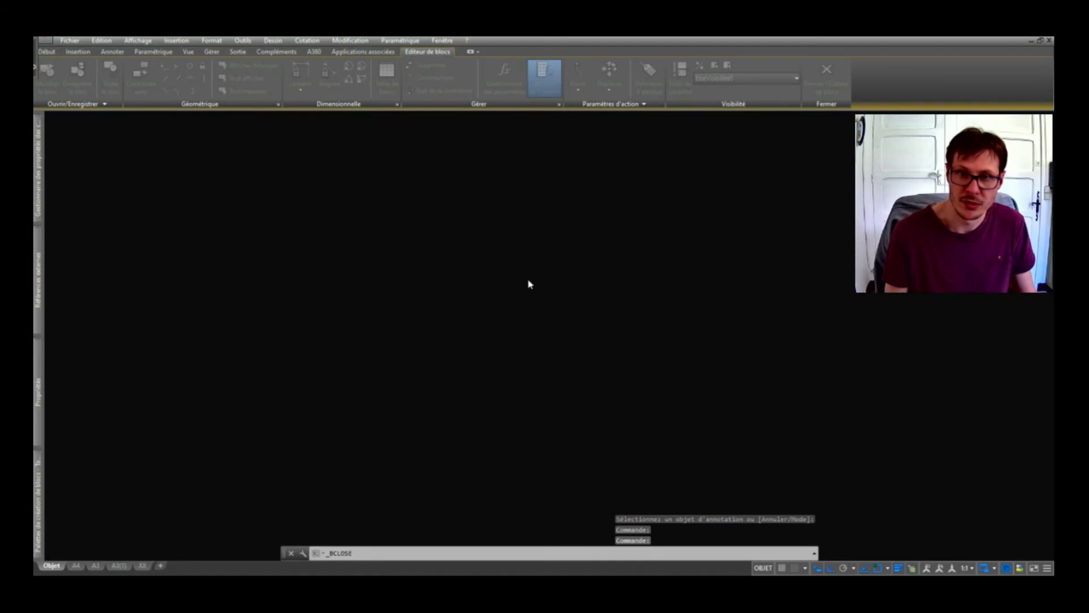
text(ATTSYNC)
key(Return)
key(Return)
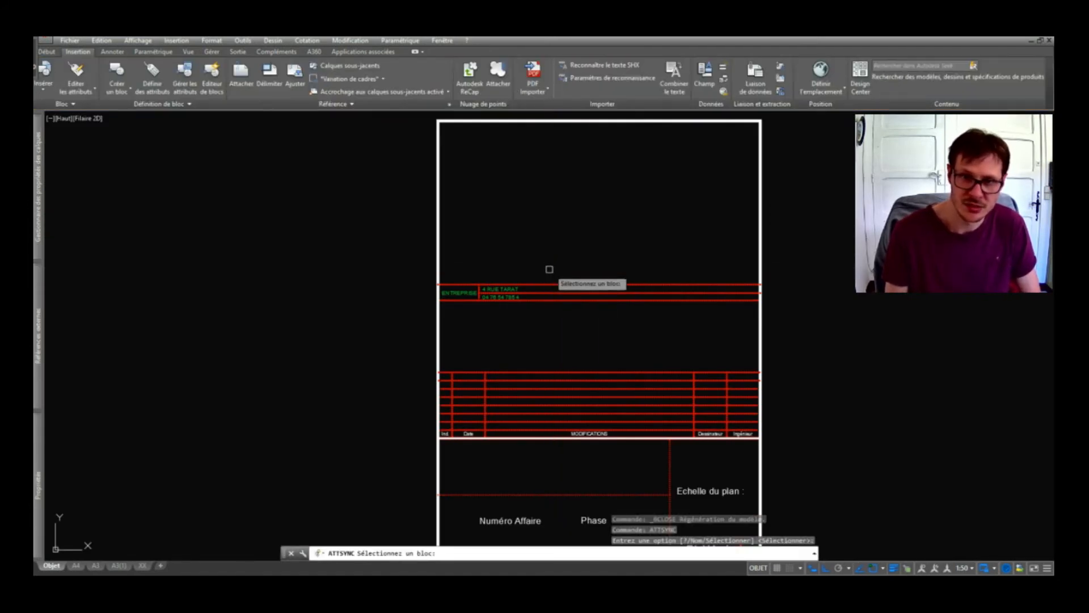
click(511, 288)
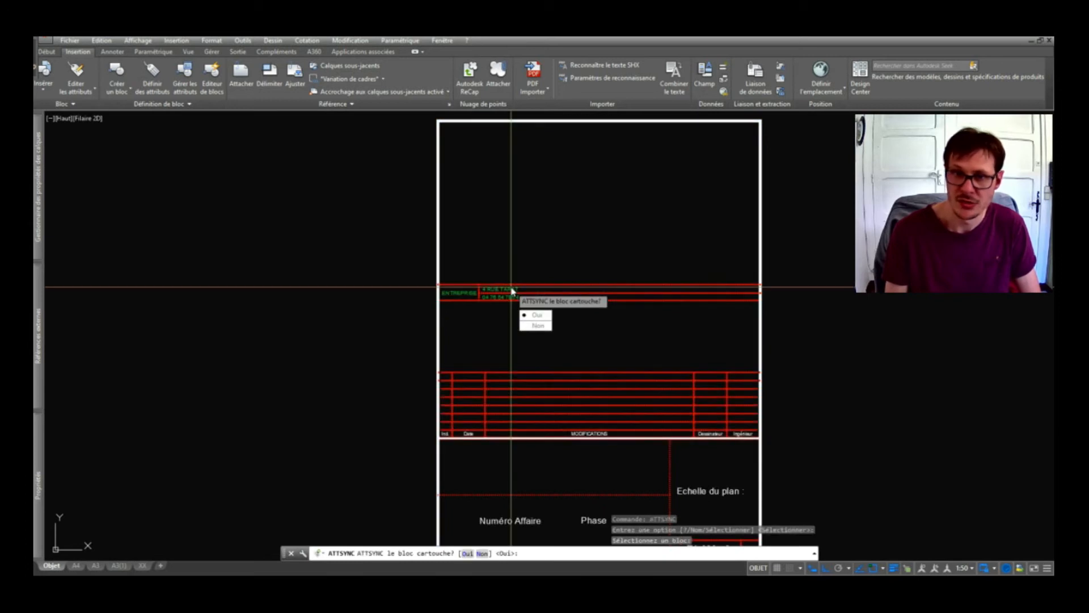
key(Return)
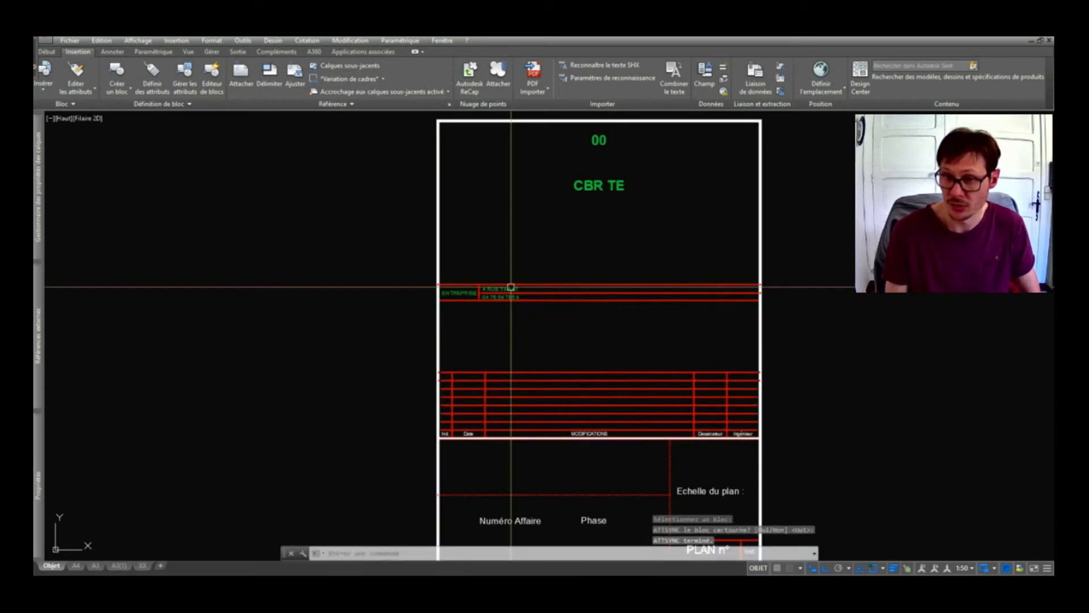
middle_drag(565, 245, 547, 299)
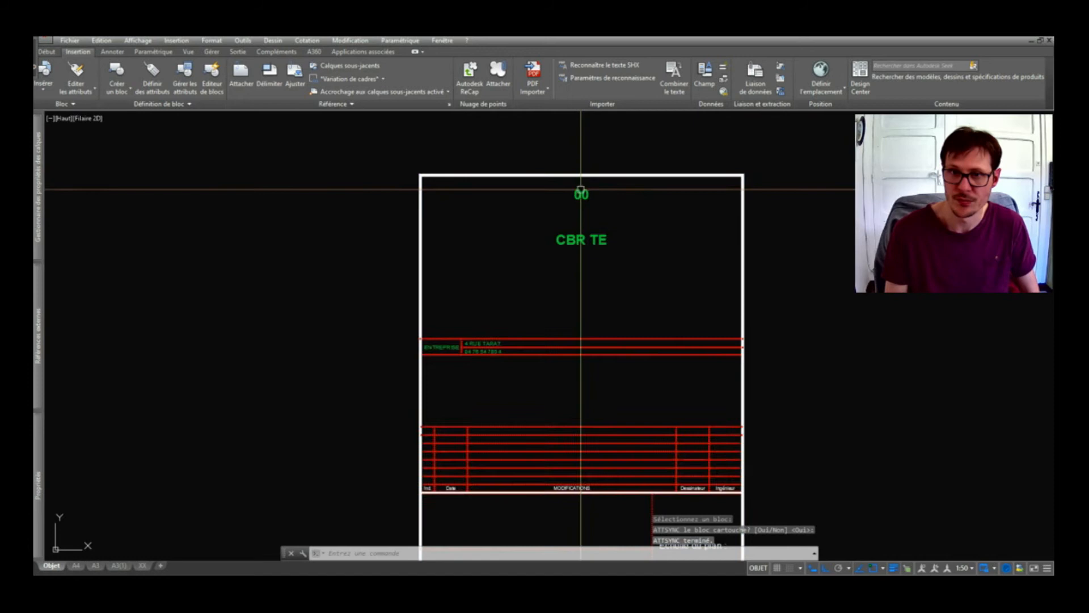
double_click(582, 194)
Set the title value to LE CIEL01 and the client value to CBR TE 54.
text(LE CIEL)
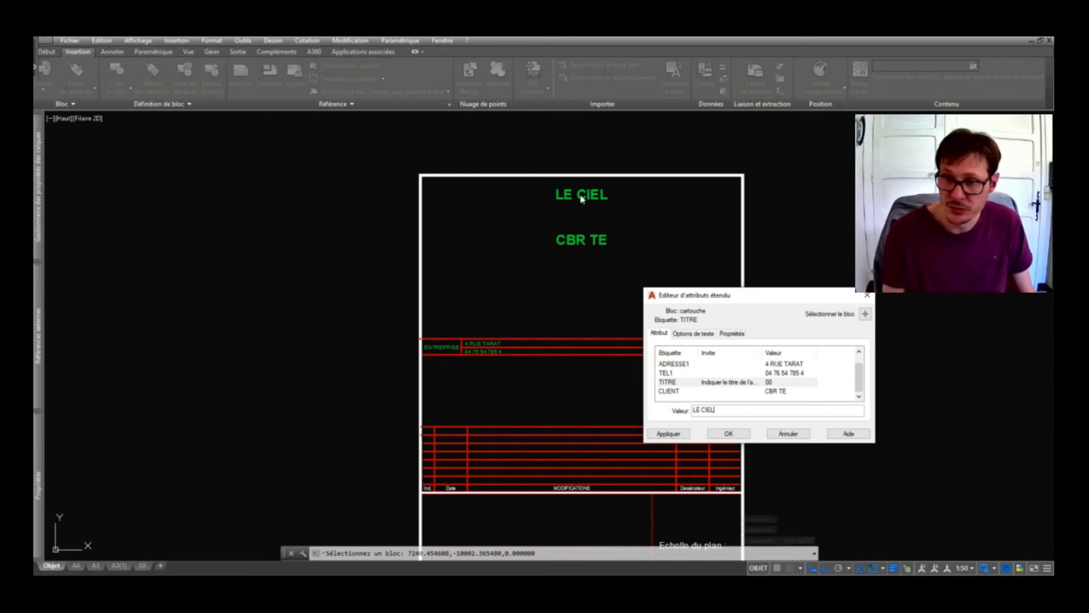
text(01)
click(720, 435)
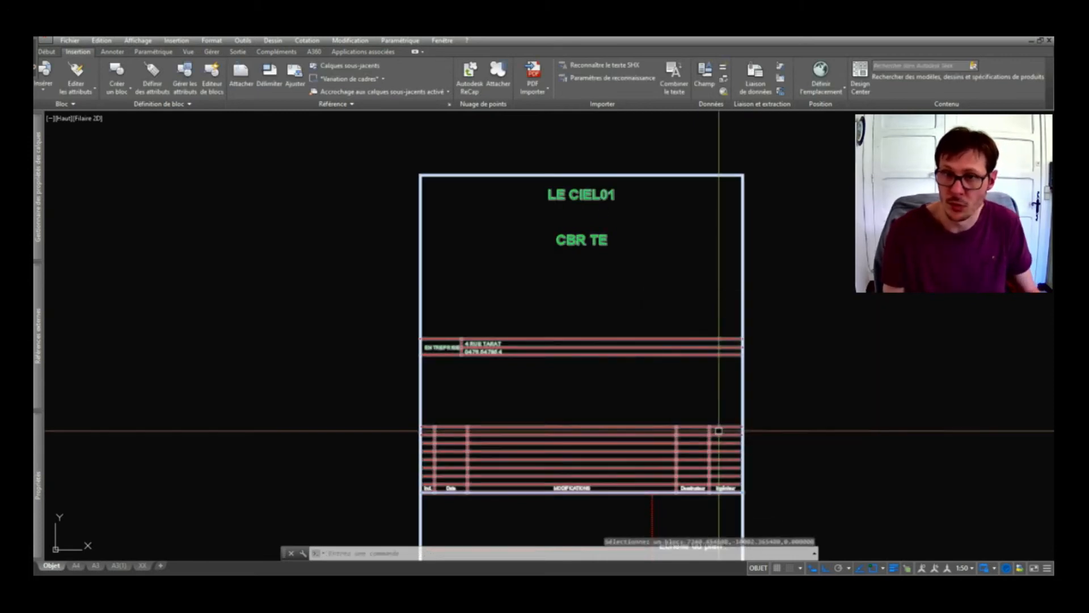
double_click(602, 241)
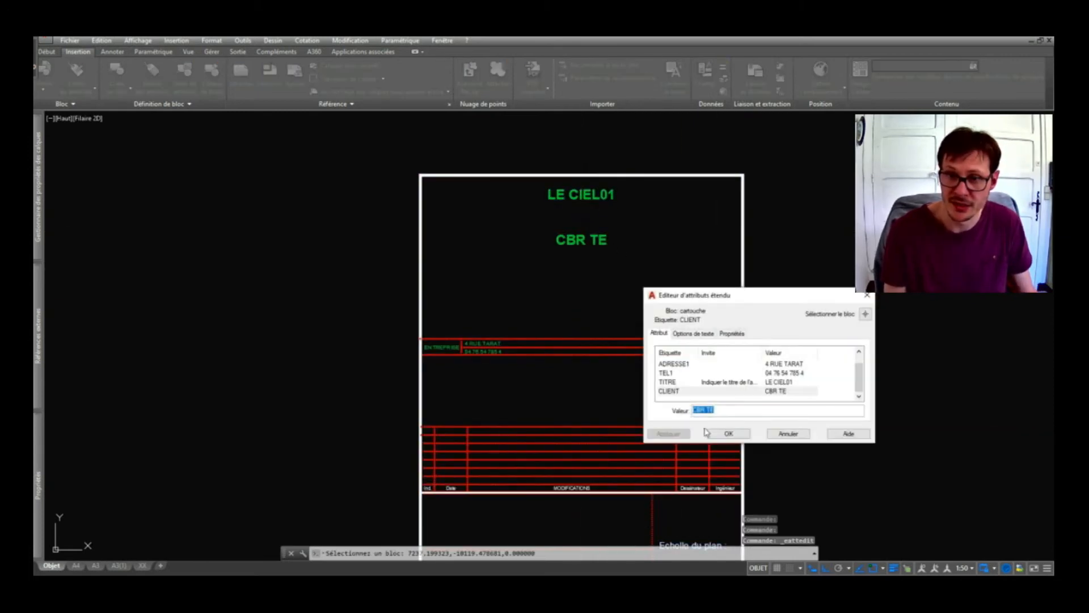
text(54)
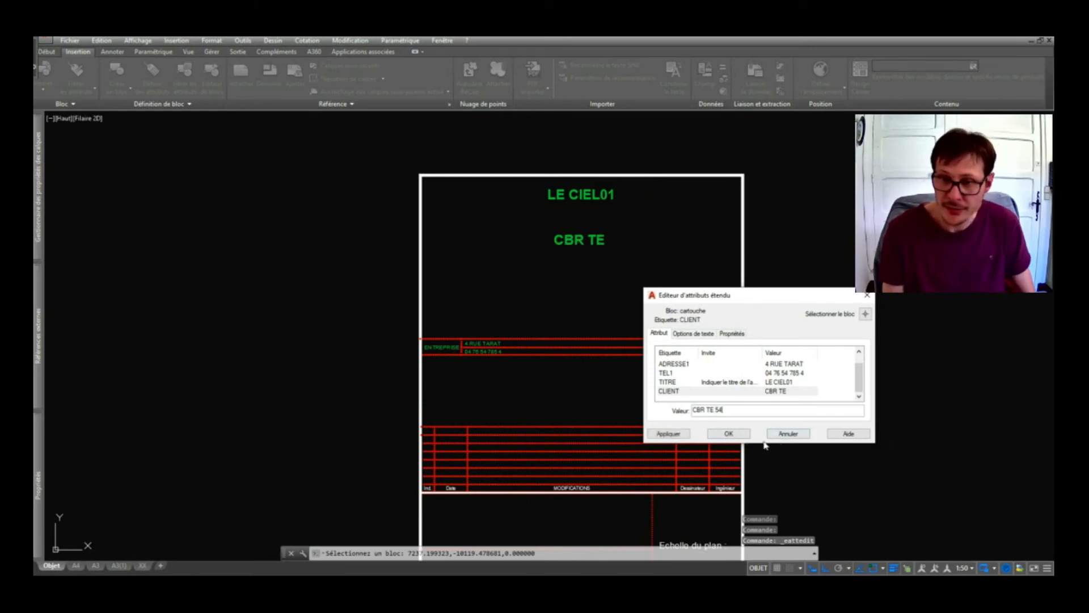
click(728, 434)
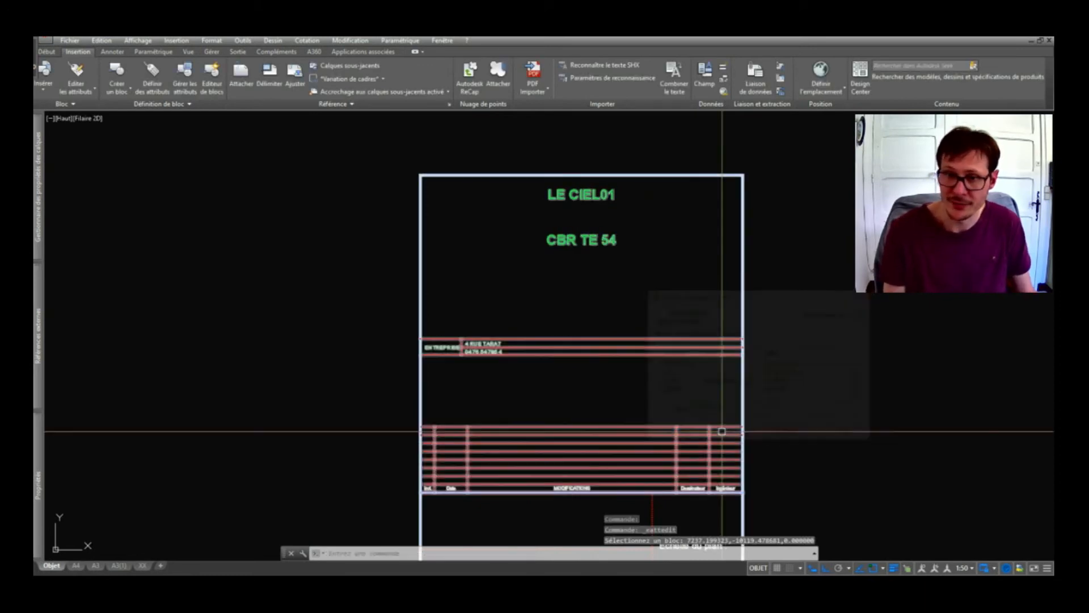
Review the TITRE, TEL1, CLIENT and ADRESSE1 values in the attribute editor, keeping them unchanged.
double_click(586, 199)
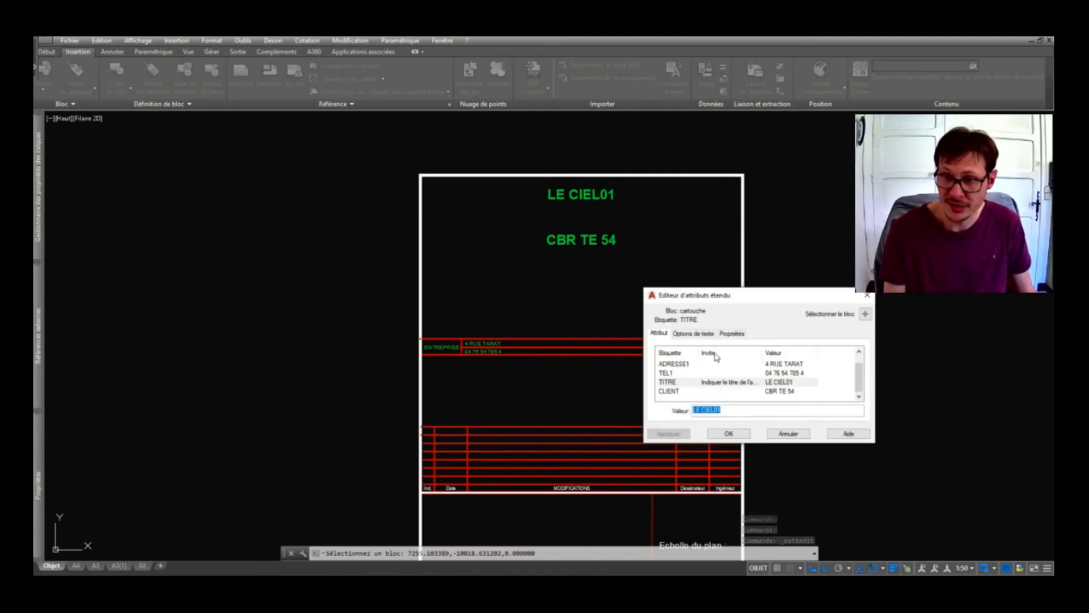
drag(762, 353, 782, 353)
double_click(680, 382)
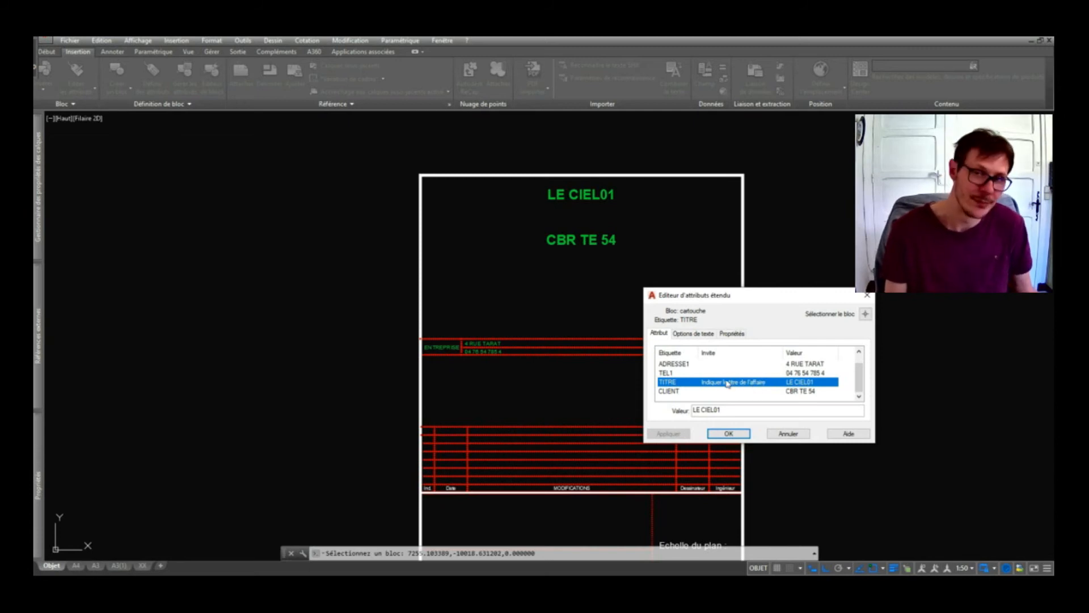
click(710, 373)
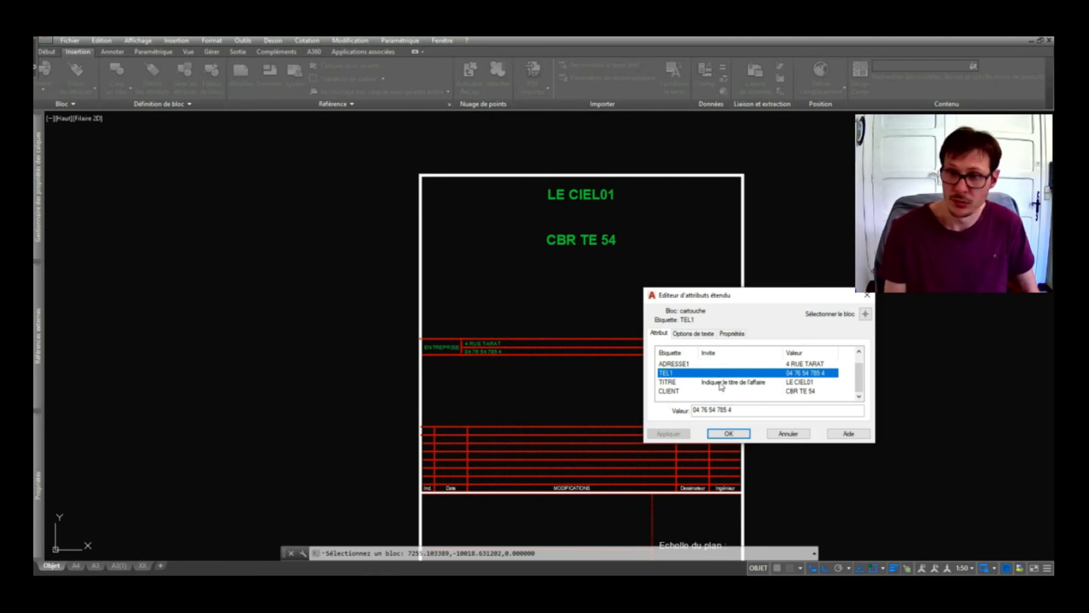
click(721, 382)
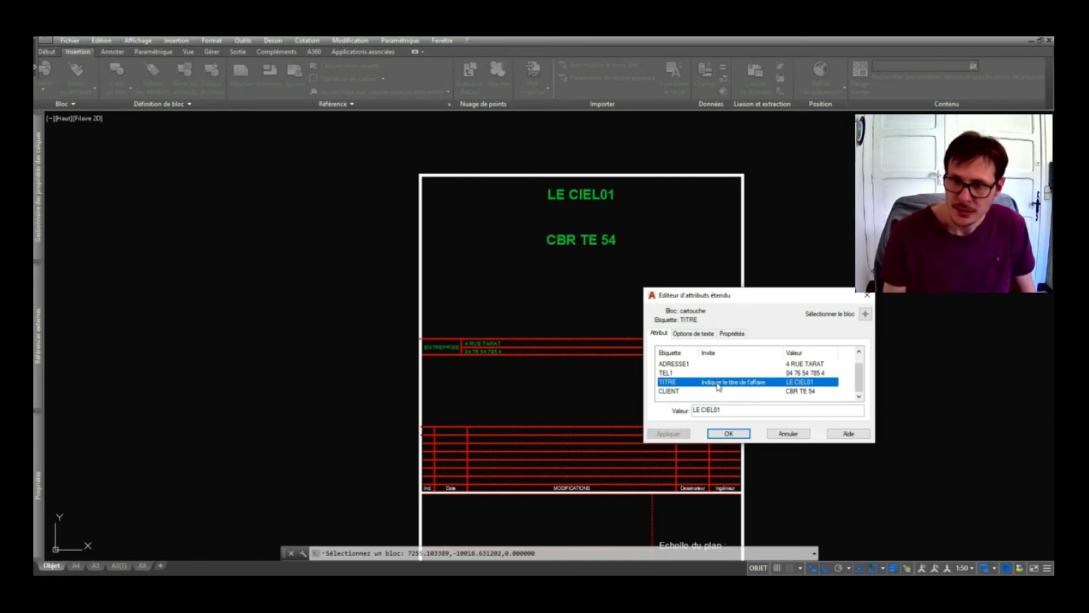
click(716, 390)
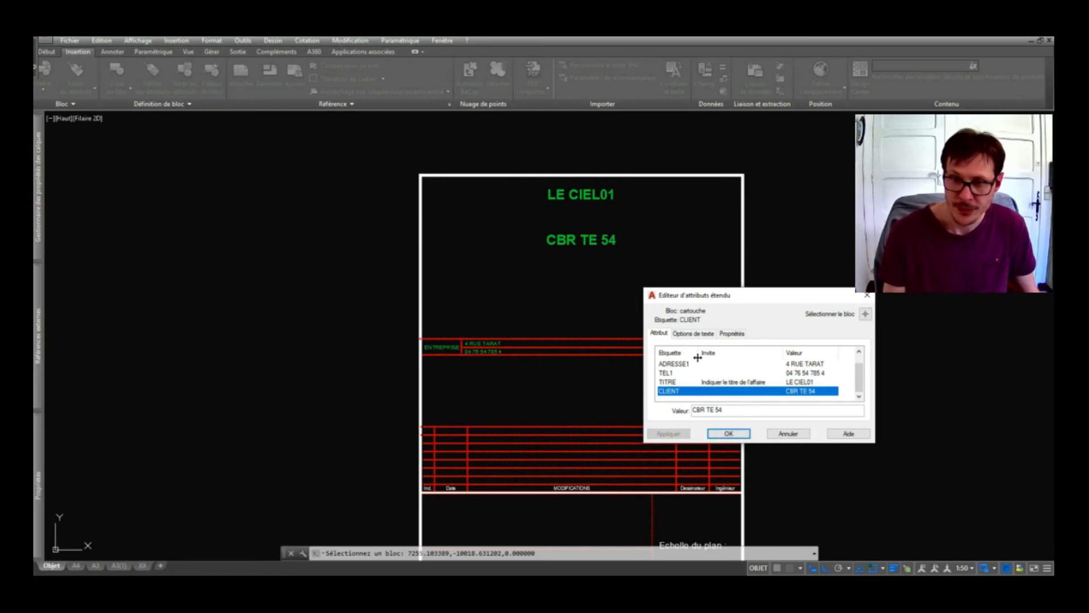
click(719, 366)
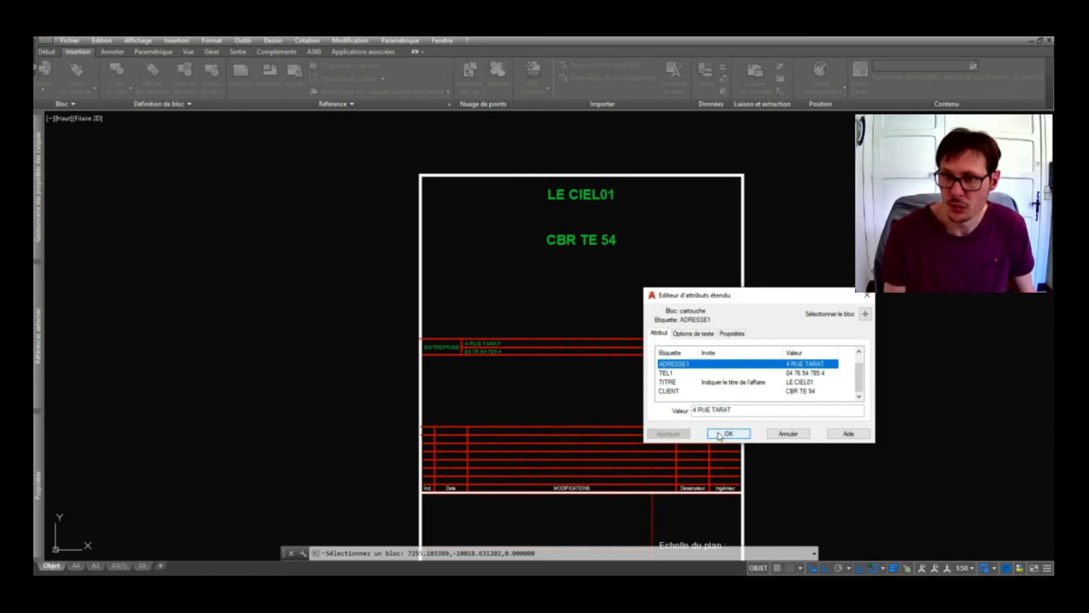
click(728, 433)
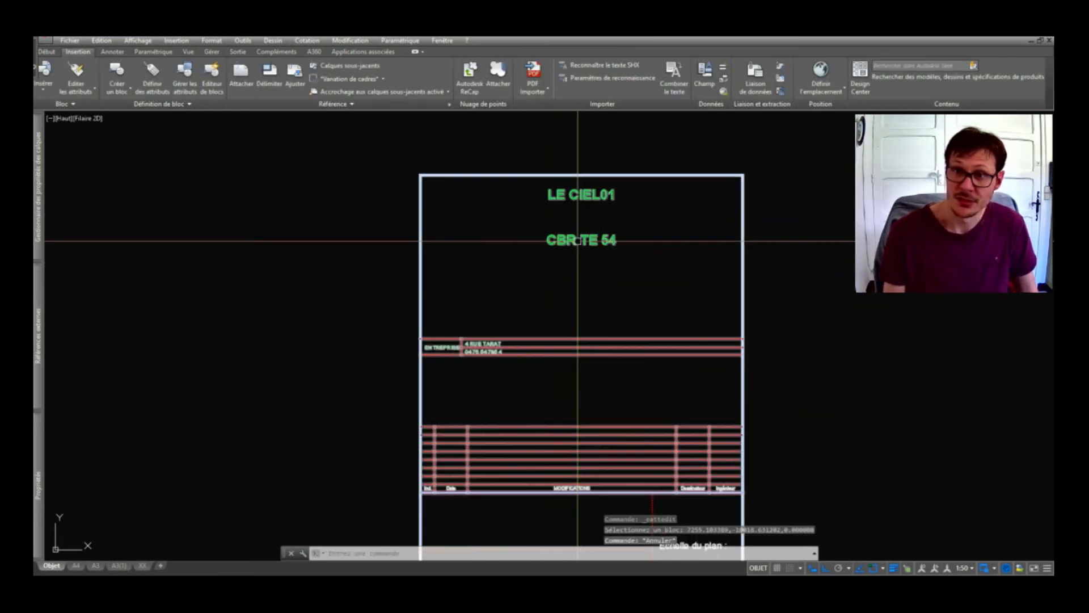
Open the cartouche block in the Block Editor from its shortcut menu.
click(596, 198)
right_click(596, 198)
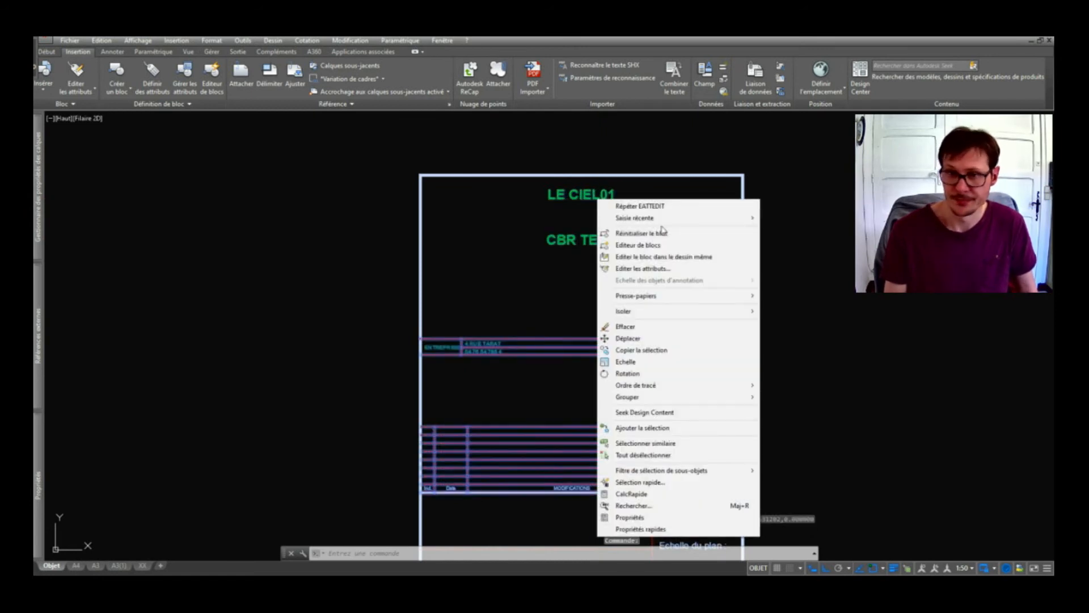
key(Escape)
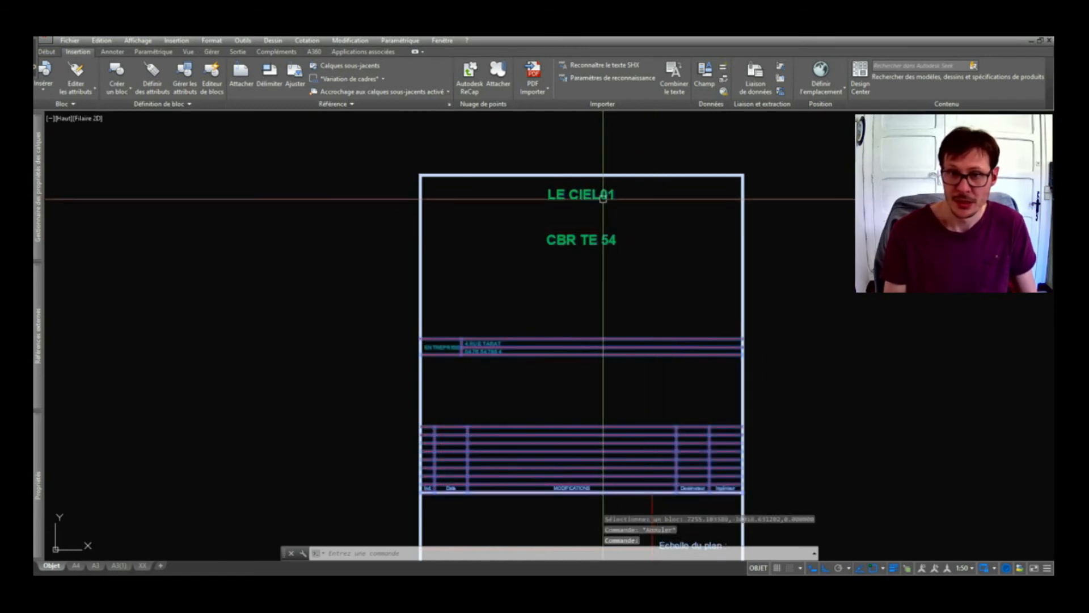
click(620, 188)
right_click(624, 193)
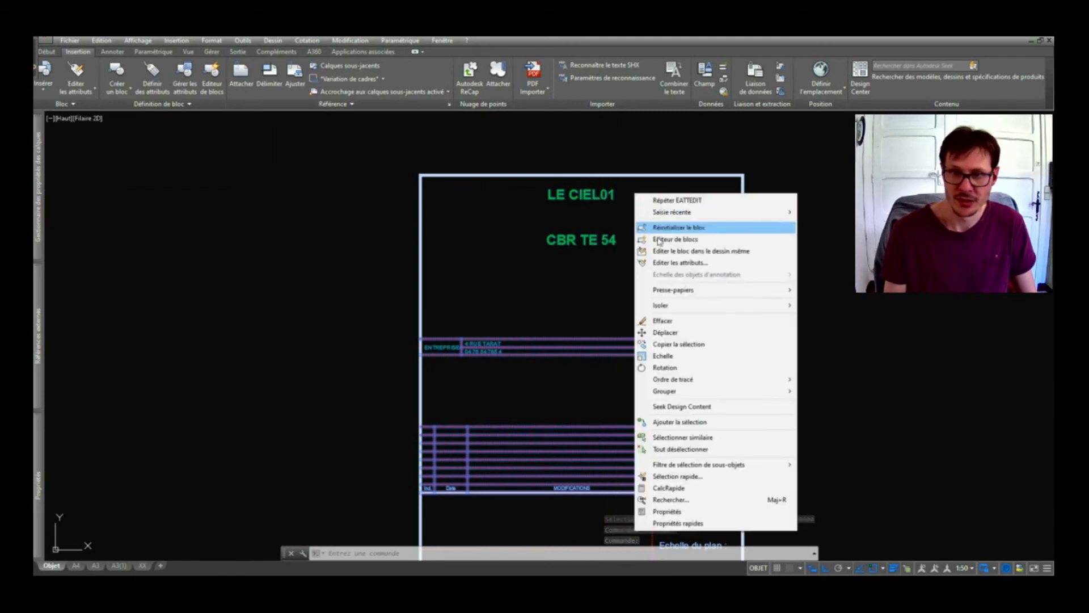
click(658, 238)
scroll(550, 216, up, 2)
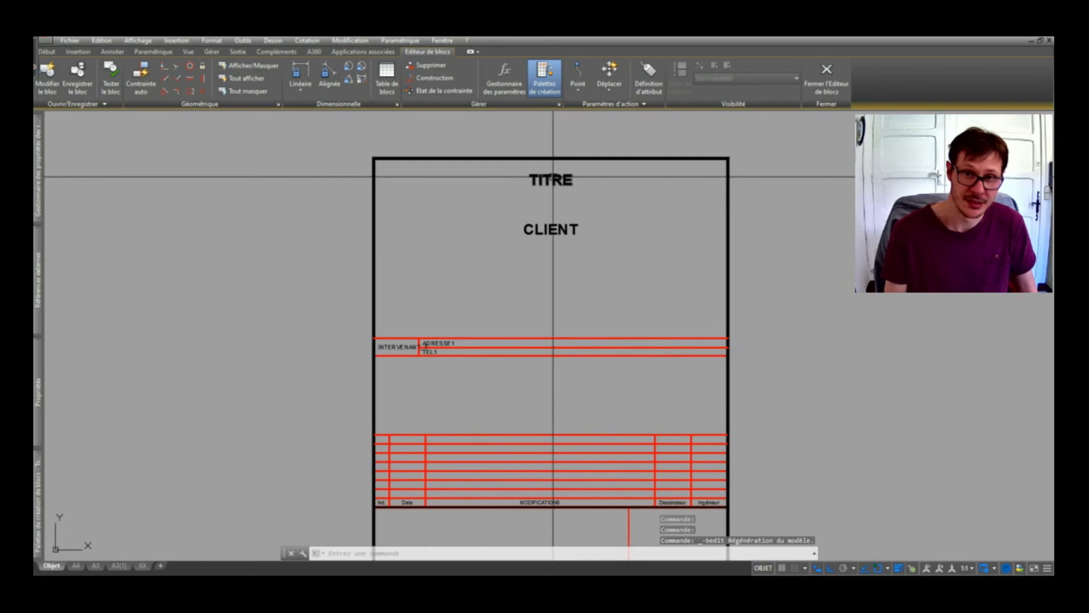
Set the colour of TITRE, CLIENT, INTERVENANT, ADRESSE1 and TEL1 to DuBloc.
click(554, 178)
click(563, 227)
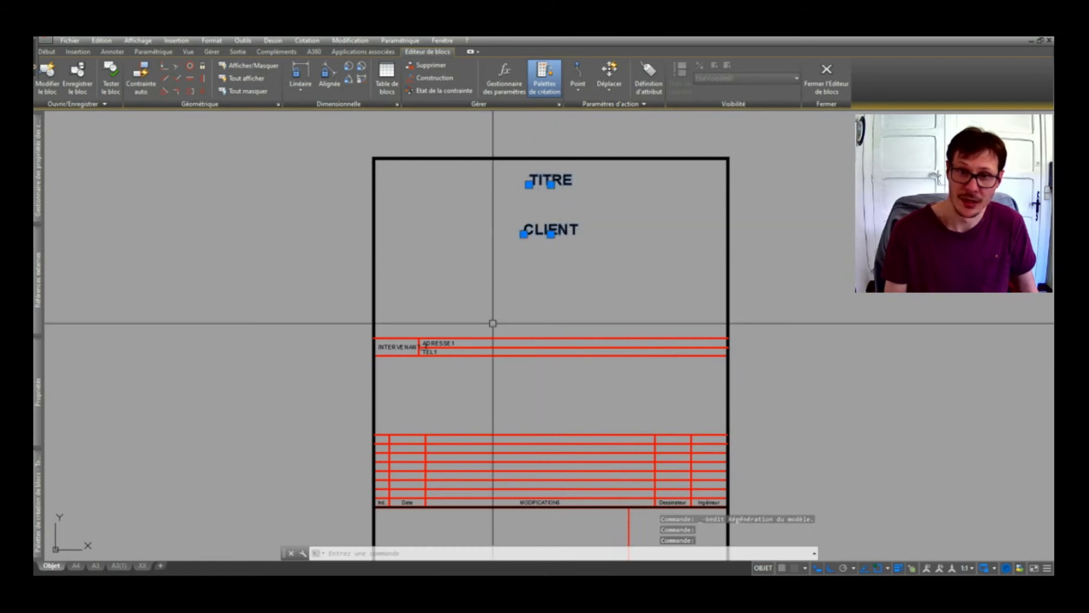
click(397, 345)
scroll(433, 341, up, 4)
click(433, 336)
click(414, 358)
scroll(437, 347, down, 4)
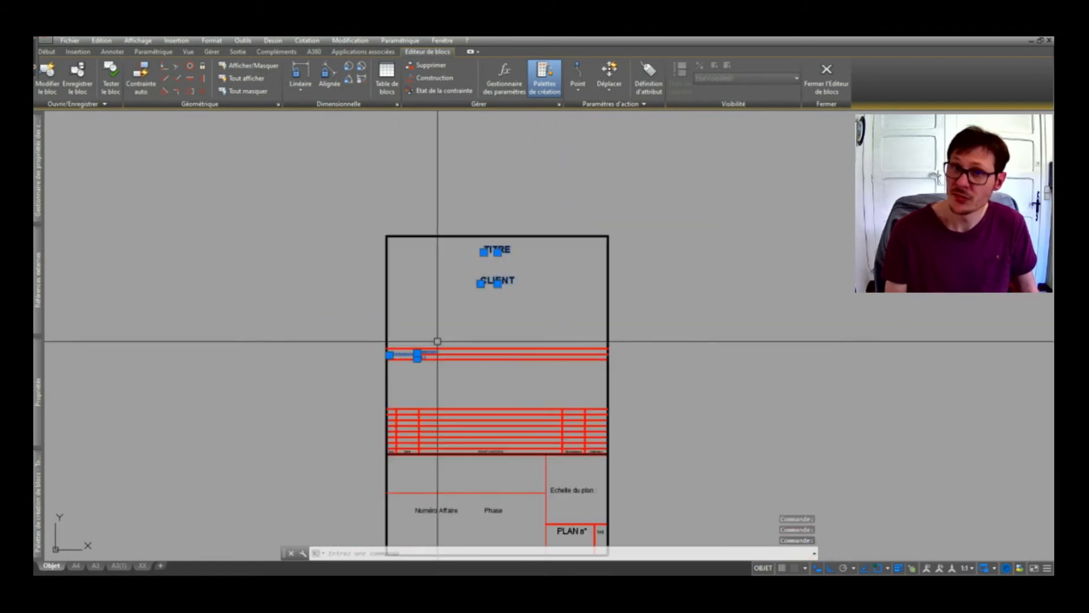
mouse_move(43, 379)
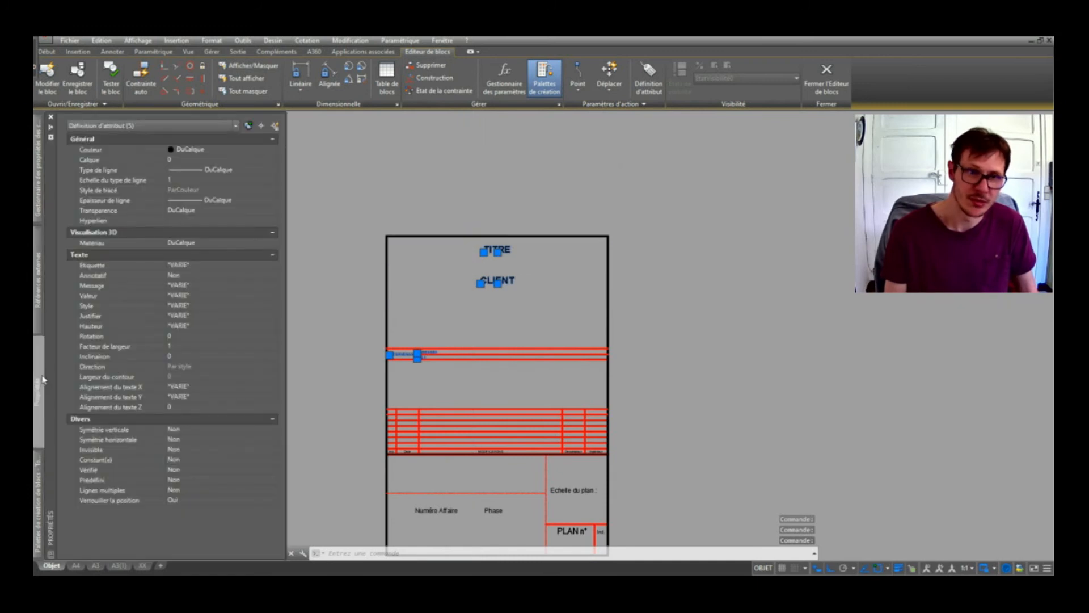
click(188, 160)
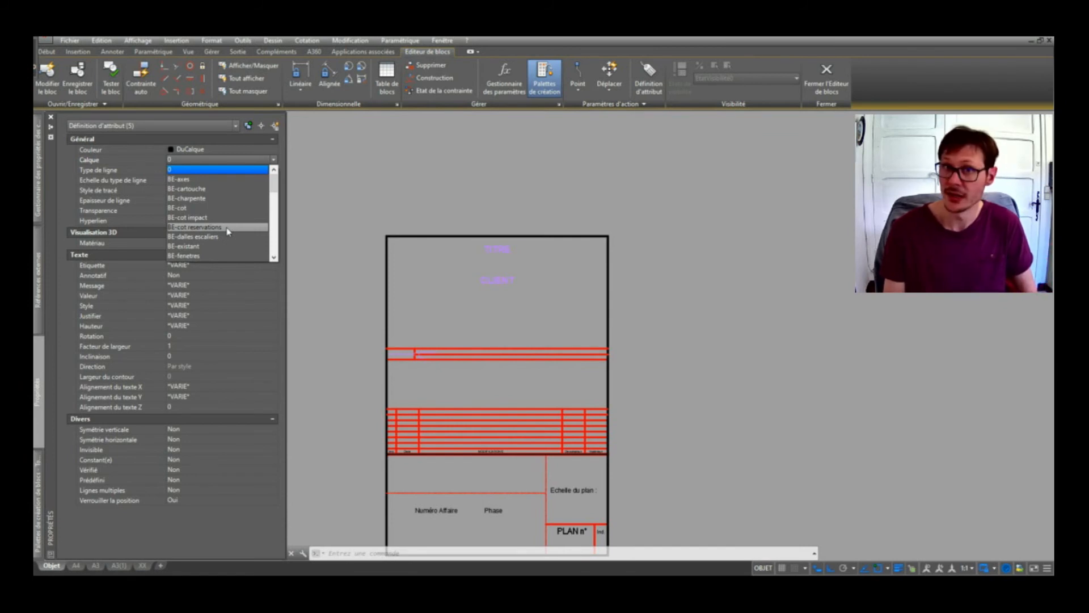
click(208, 153)
click(207, 150)
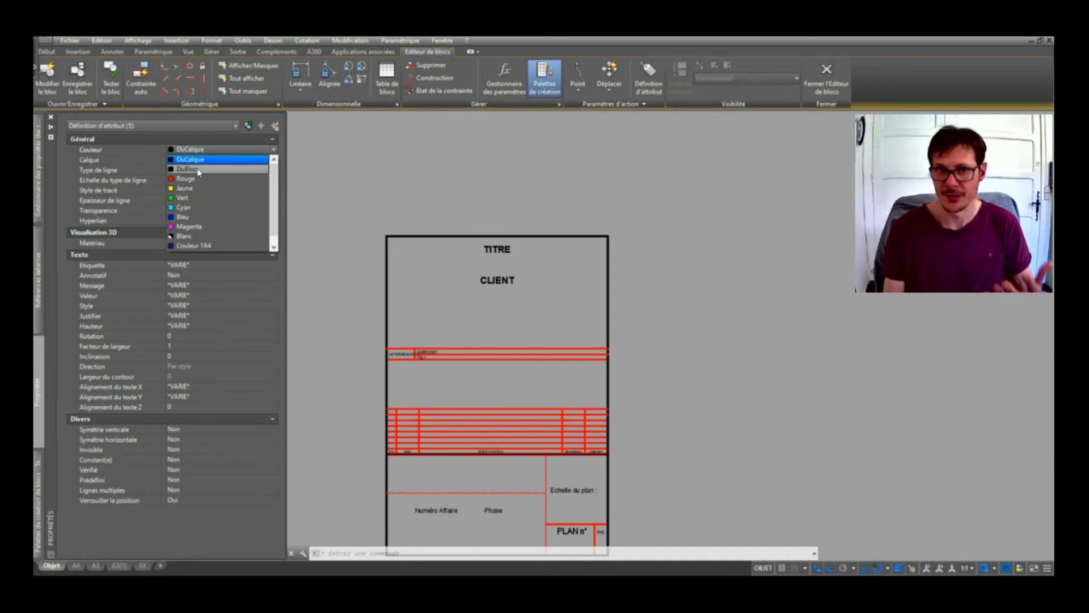
click(198, 170)
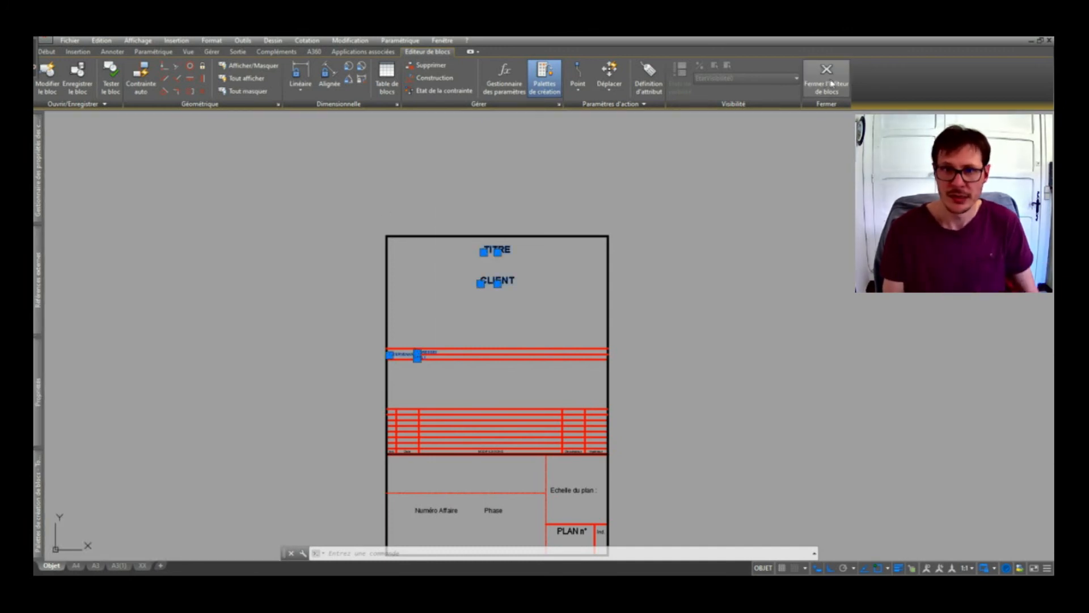
Recheck the TITRE attribute's DuBloc colour, then close the Block Editor.
click(832, 84)
click(491, 310)
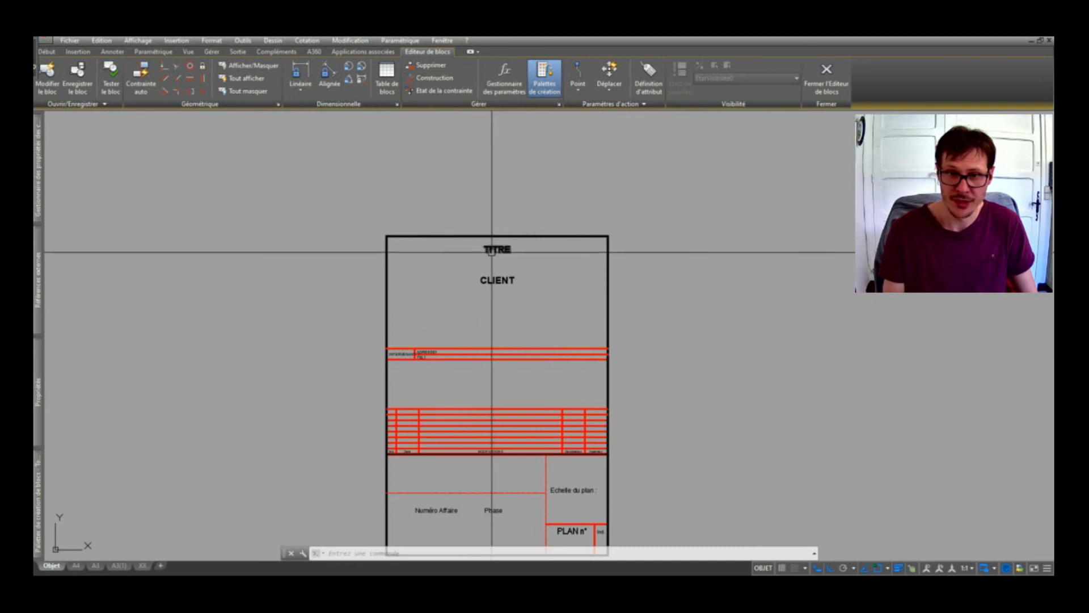
mouse_move(37, 391)
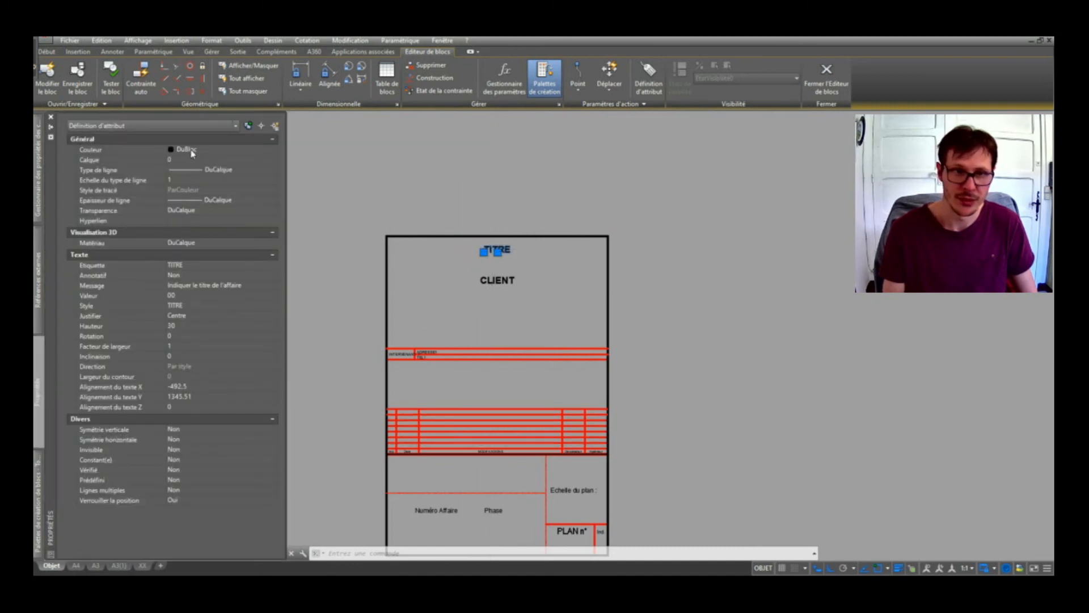
click(193, 151)
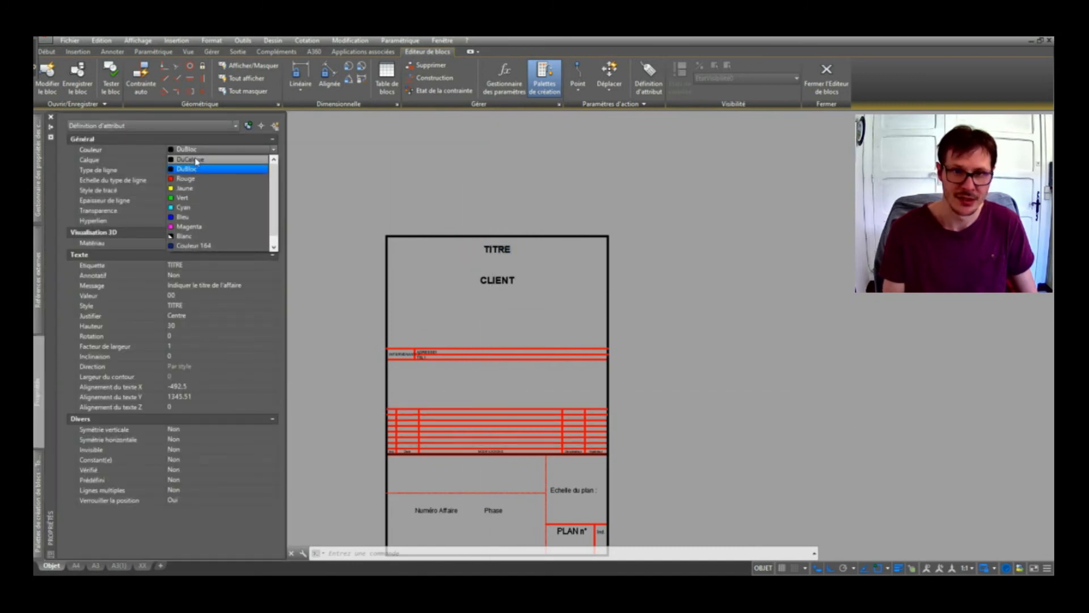
click(196, 161)
click(826, 77)
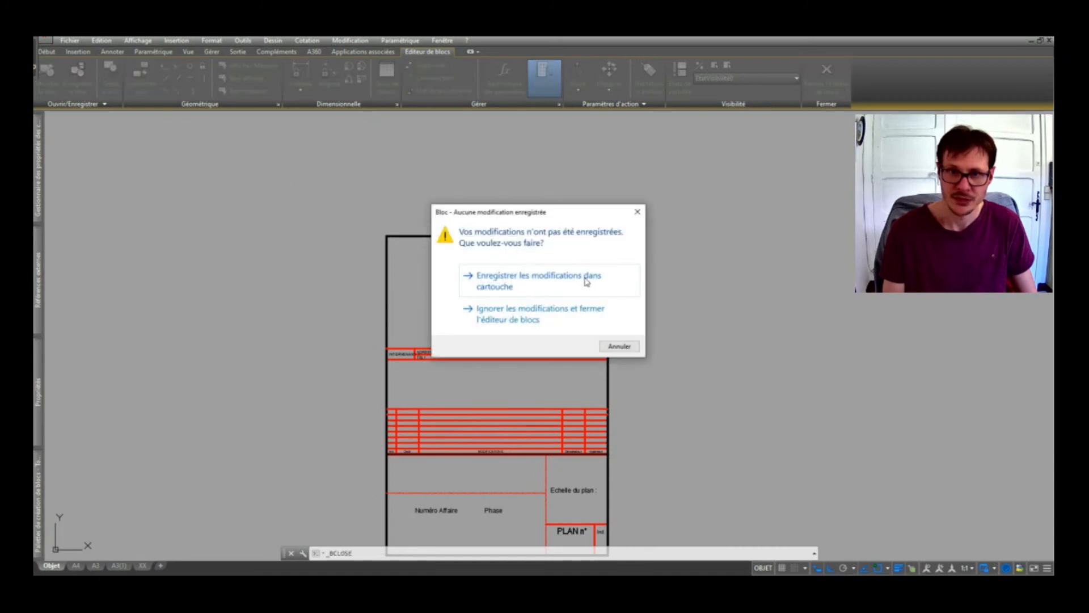
Save the cartouche changes and run ATTSYNC on the placed block.
click(587, 282)
text(ATT)
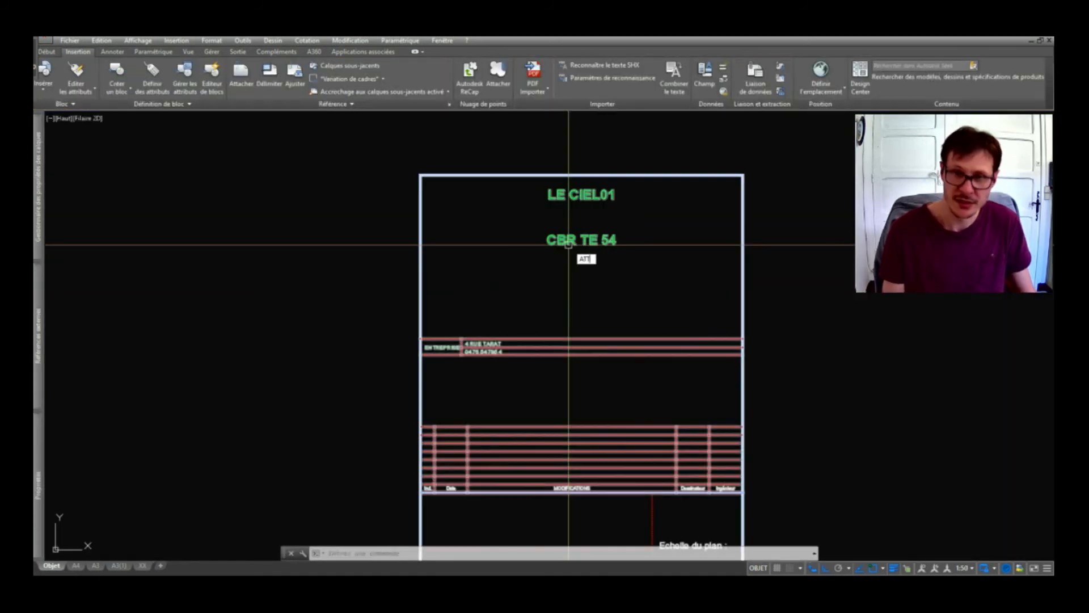
text(SYNC)
key(Return)
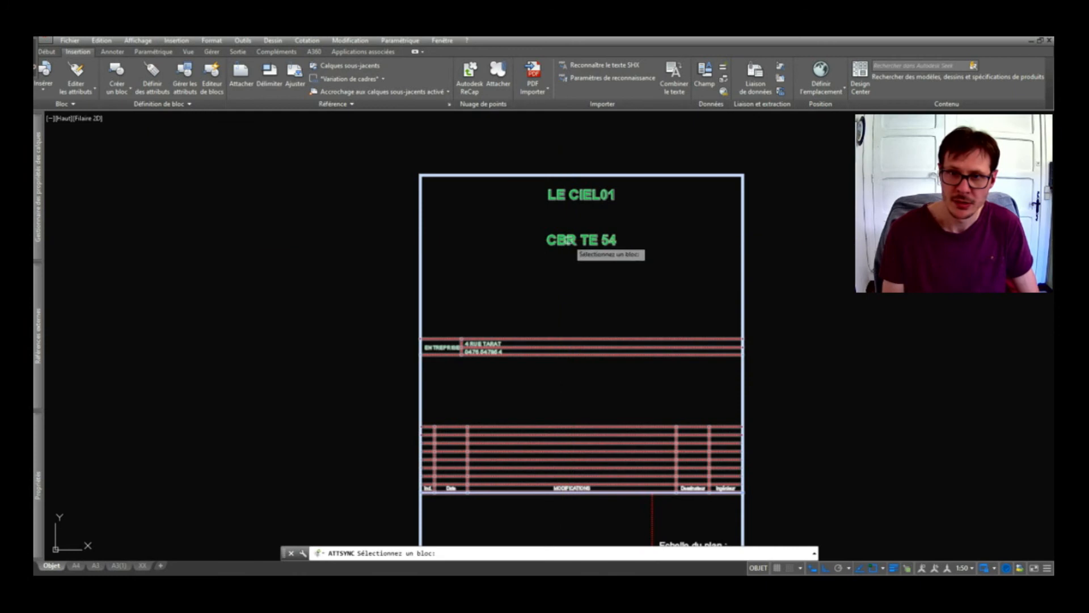
click(569, 240)
key(Return)
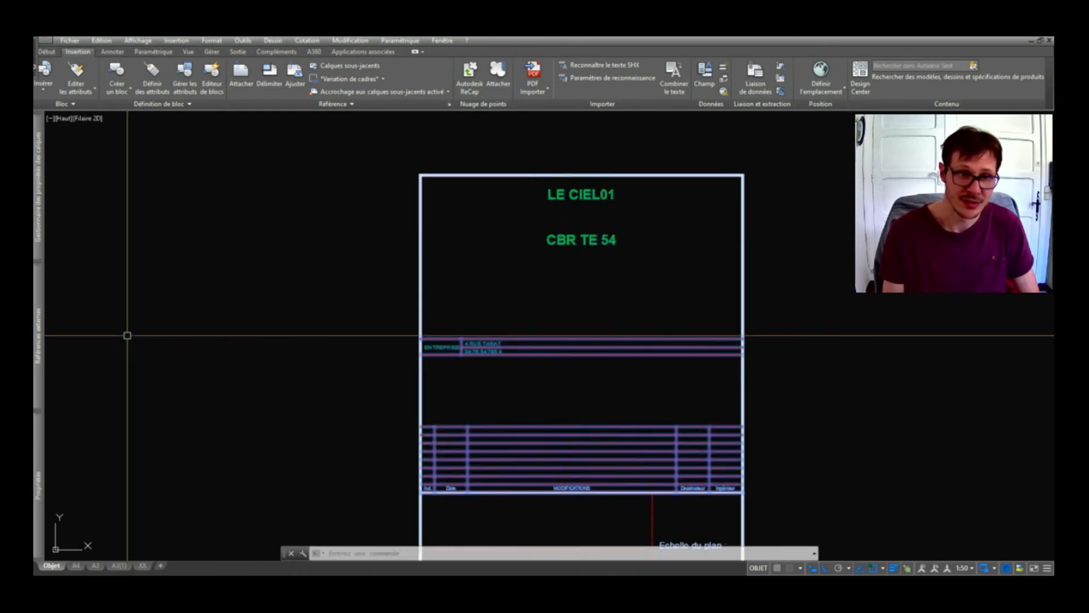
Put the title block on layer BE-poutres and set its colour to green.
mouse_move(44, 451)
click(202, 161)
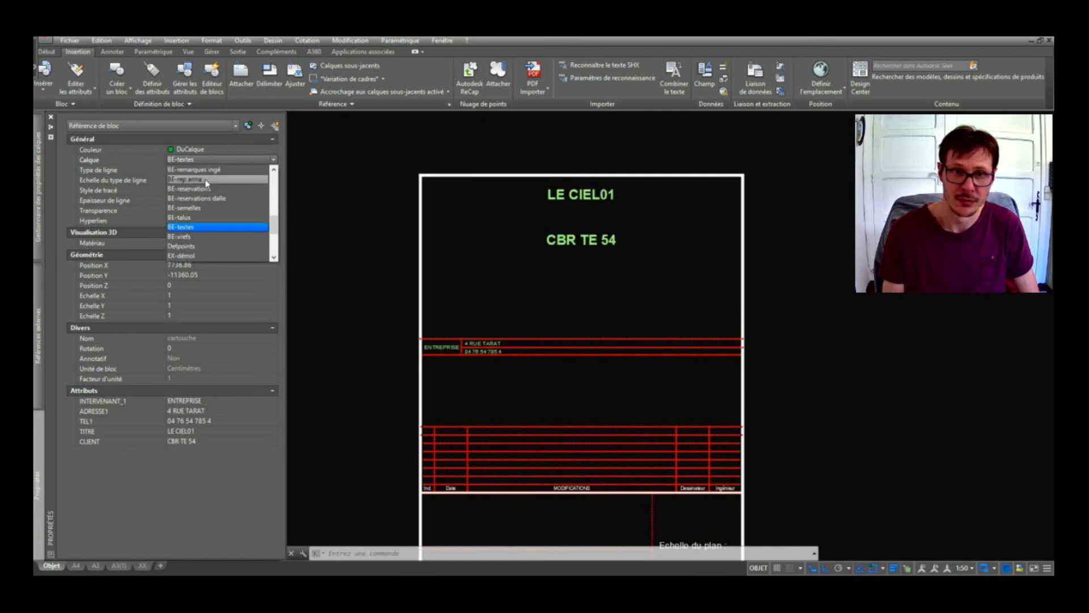
scroll(206, 182, up, 3)
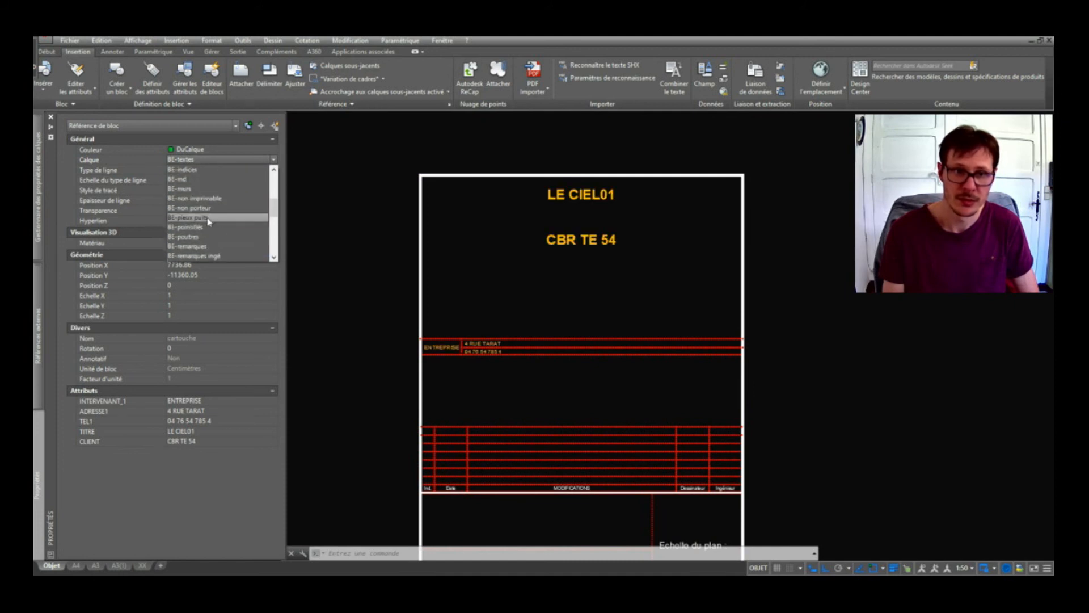
click(190, 237)
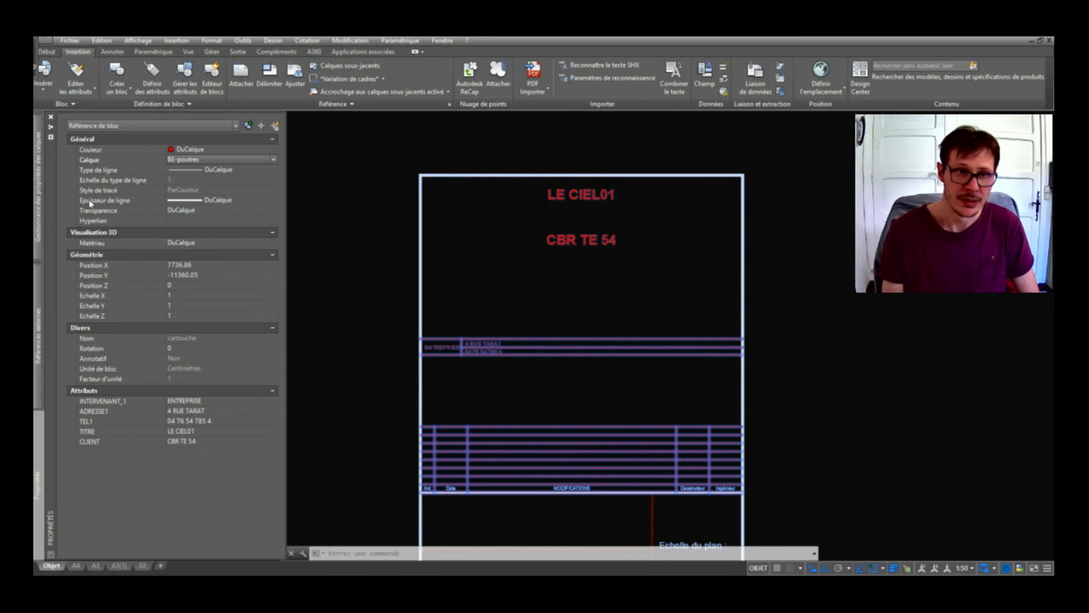
click(204, 151)
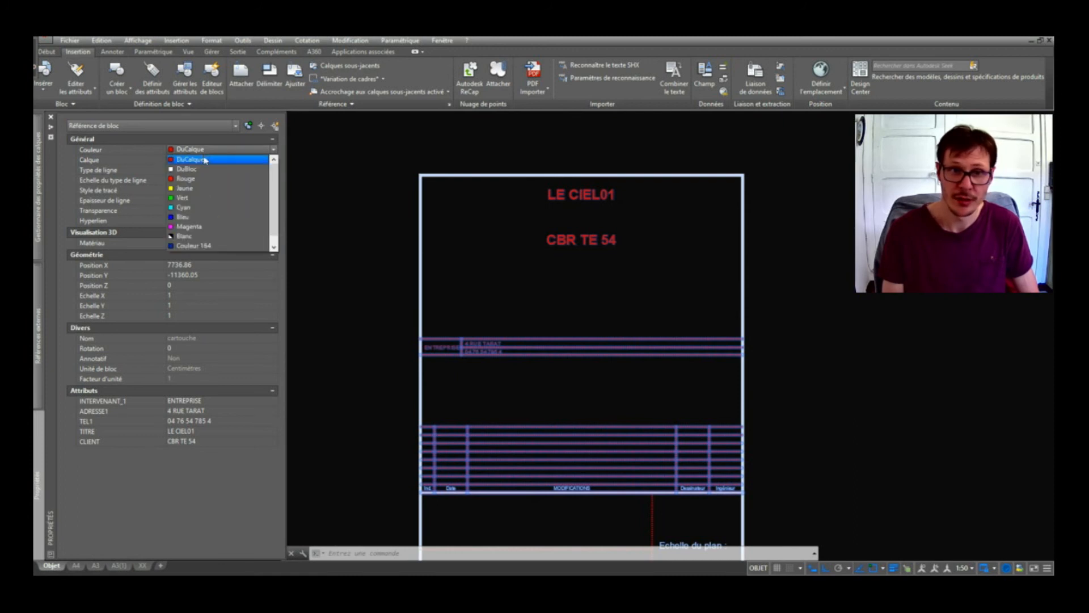
click(206, 198)
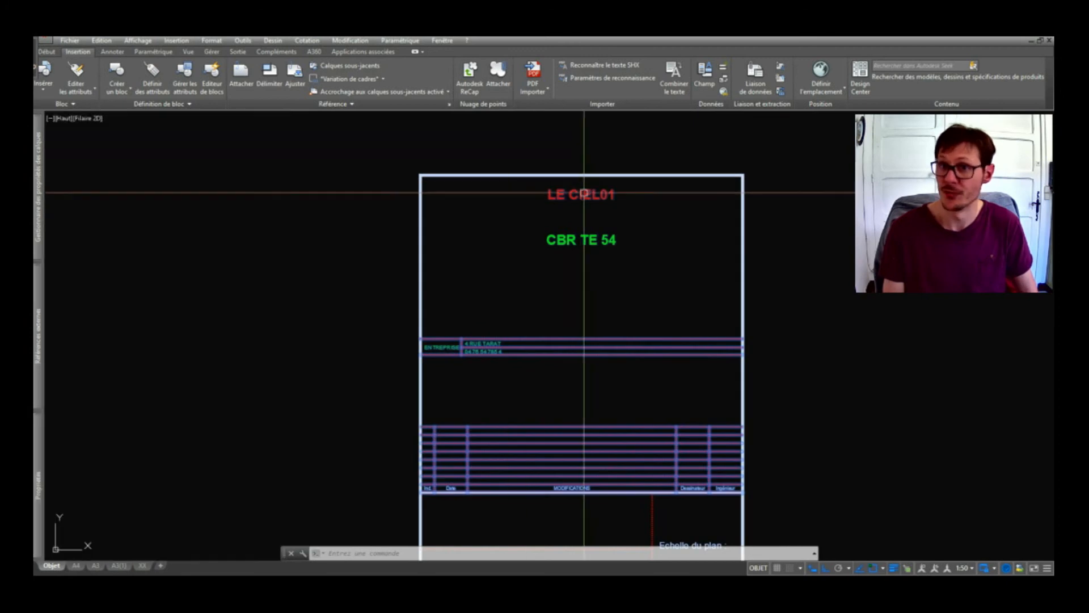
double_click(585, 197)
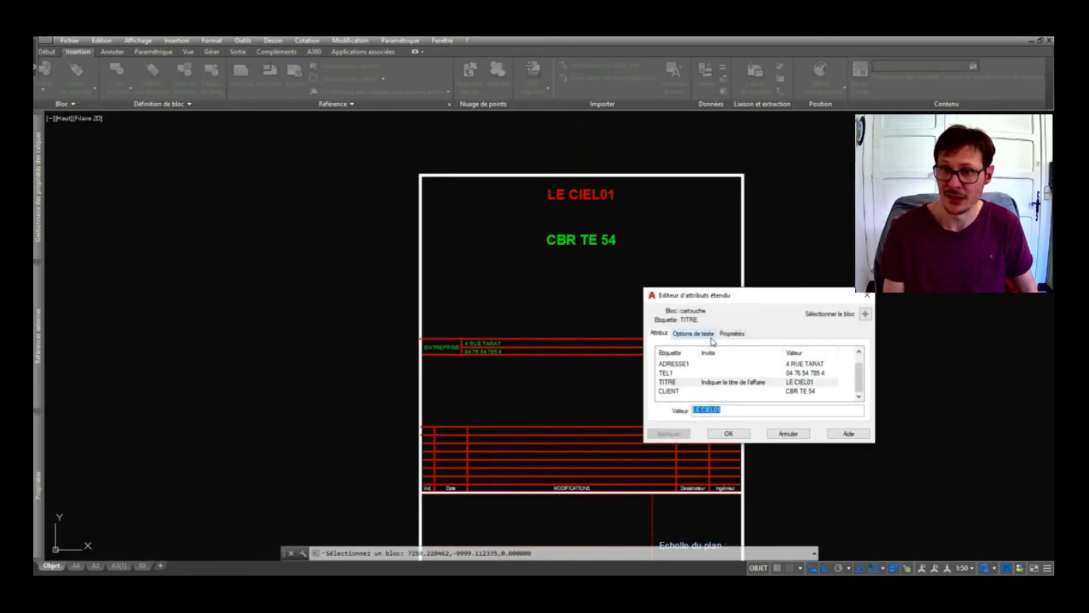
click(693, 334)
click(733, 334)
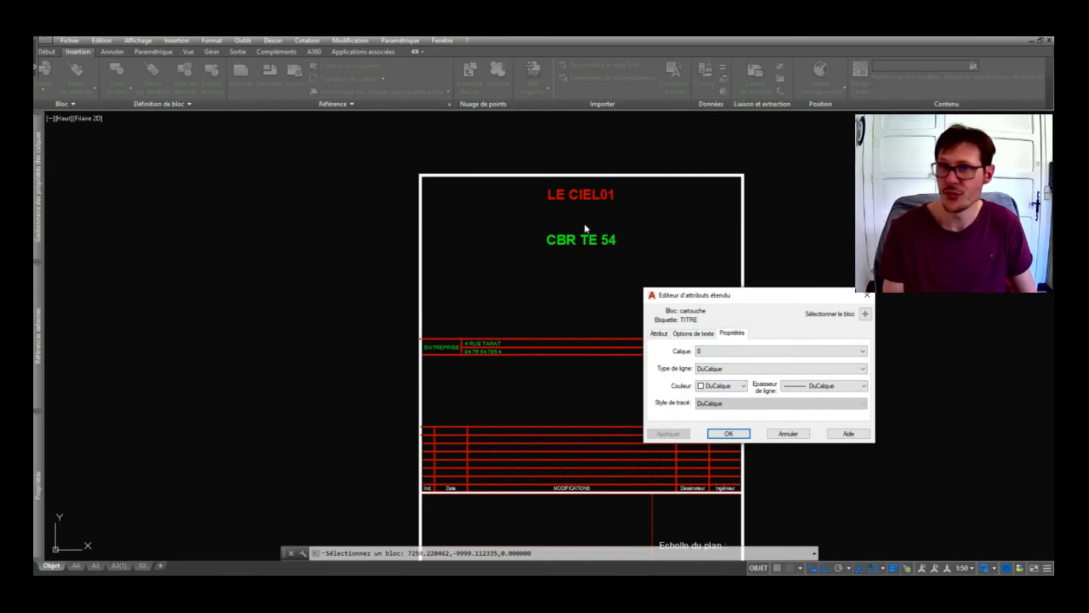
key(Return)
middle_drag(618, 308, 594, 250)
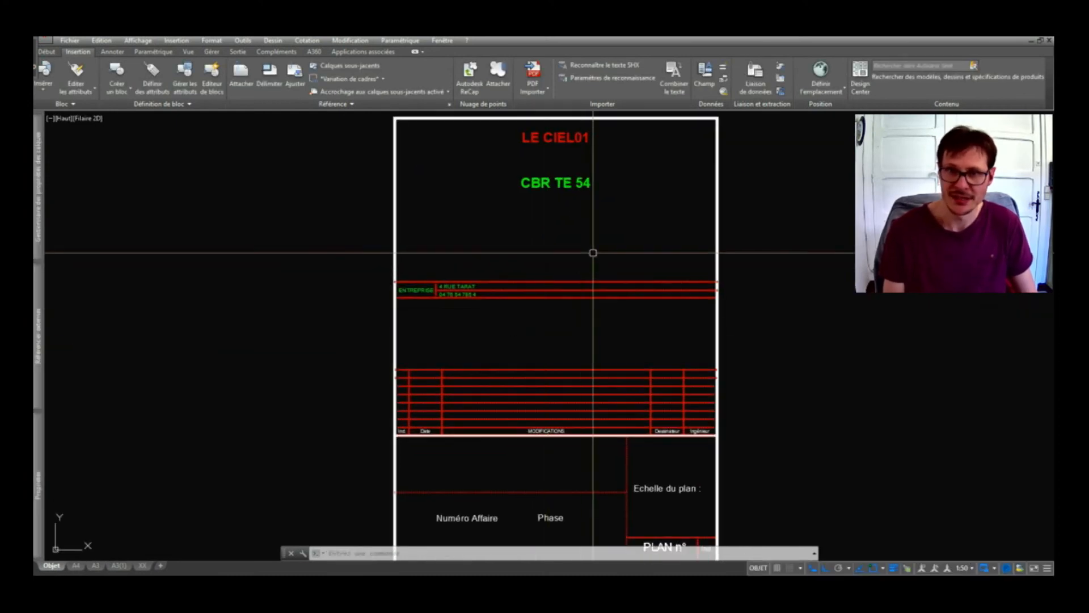
mouse_move(40, 444)
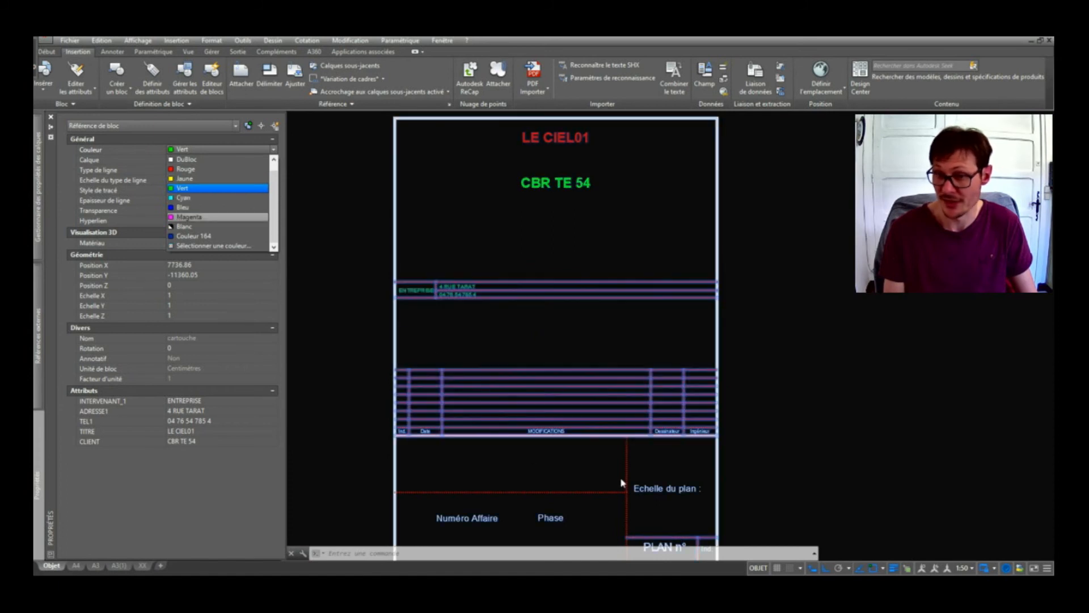
click(682, 505)
key(Escape)
key(Escape)
middle_drag(682, 504, 687, 408)
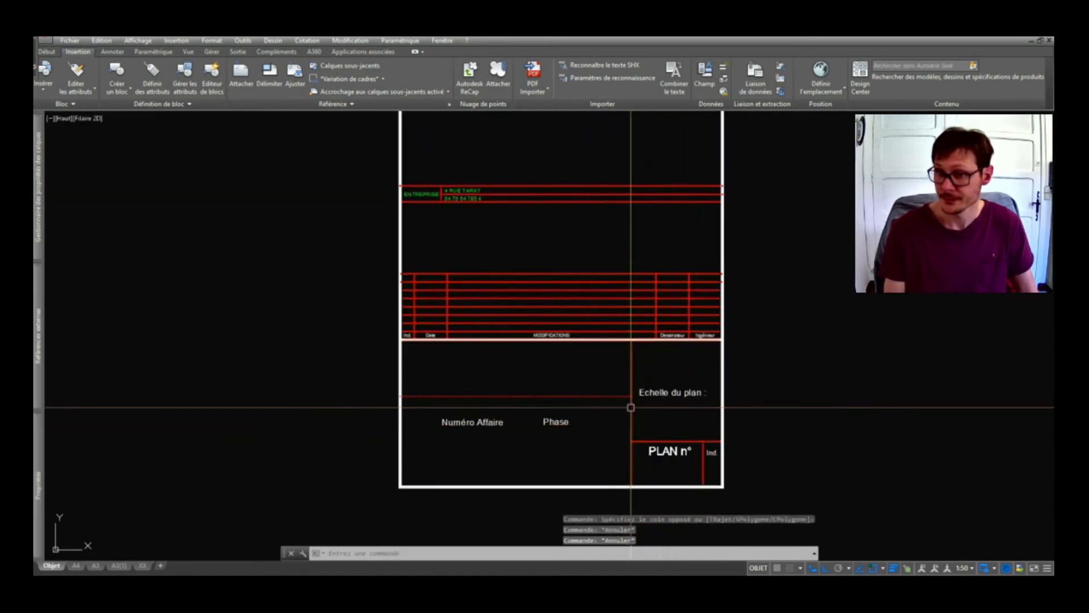
middle_drag(633, 435, 623, 557)
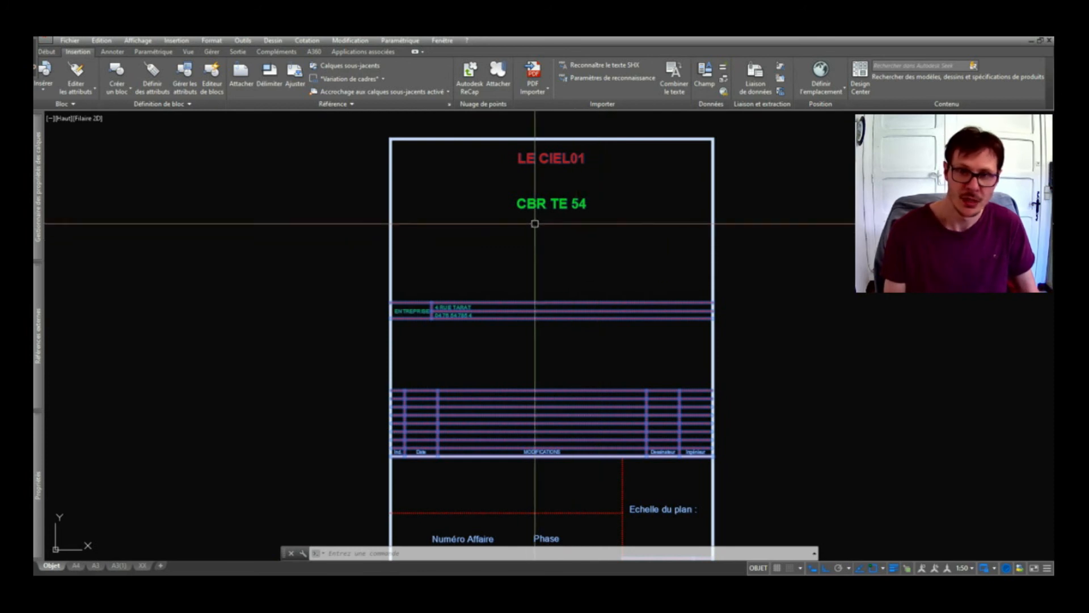
Set the Cartouche (50e) template to 4 intervenants.
scroll(254, 232, down, 4)
middle_drag(777, 289, 117, 268)
click(404, 290)
scroll(406, 278, up, 4)
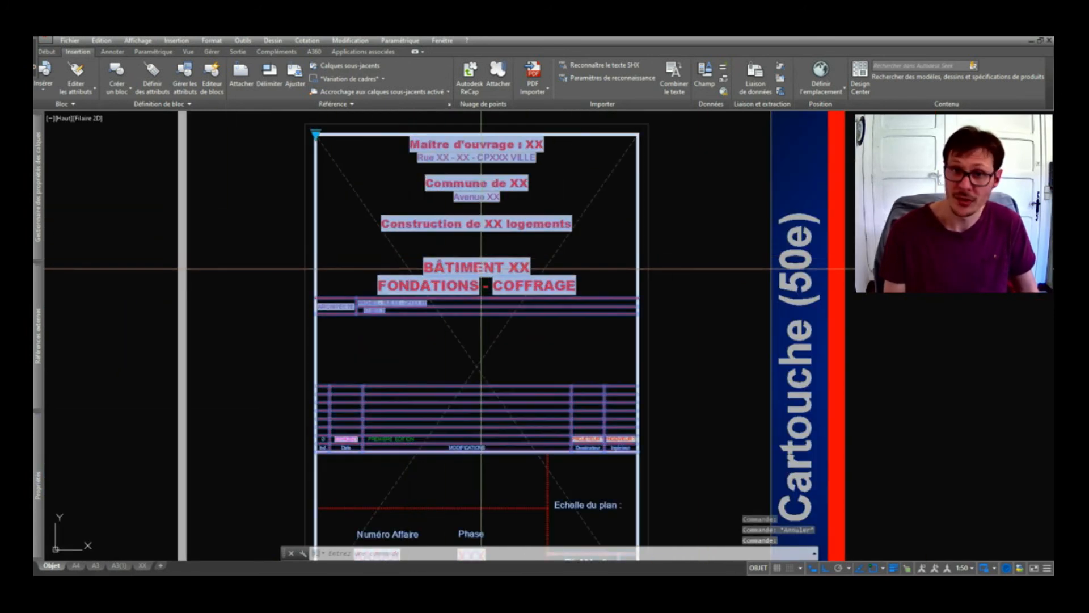
middle_drag(456, 209, 465, 244)
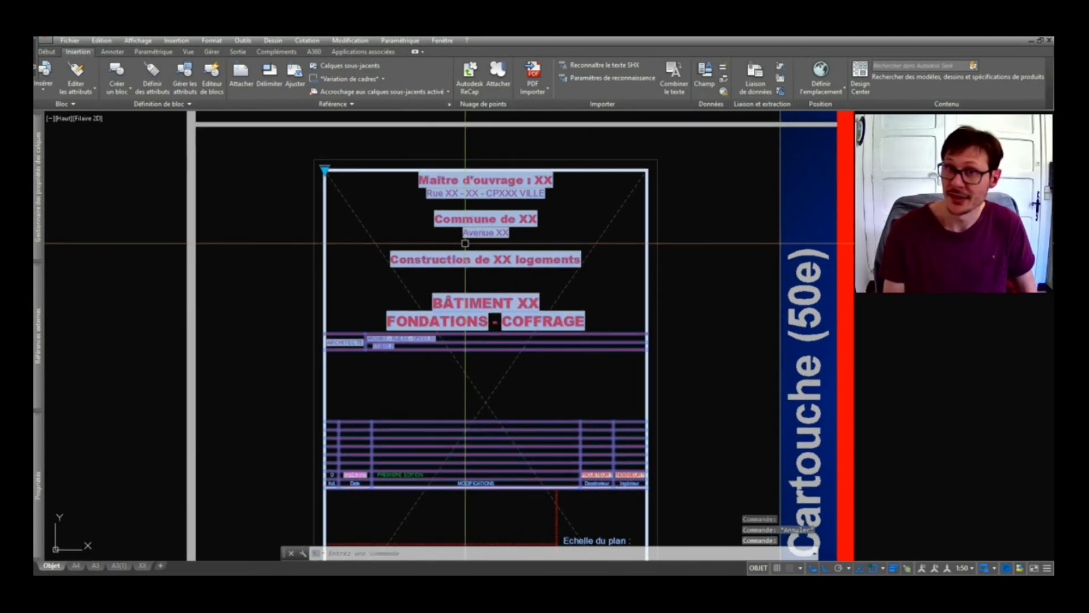
click(325, 169)
click(363, 213)
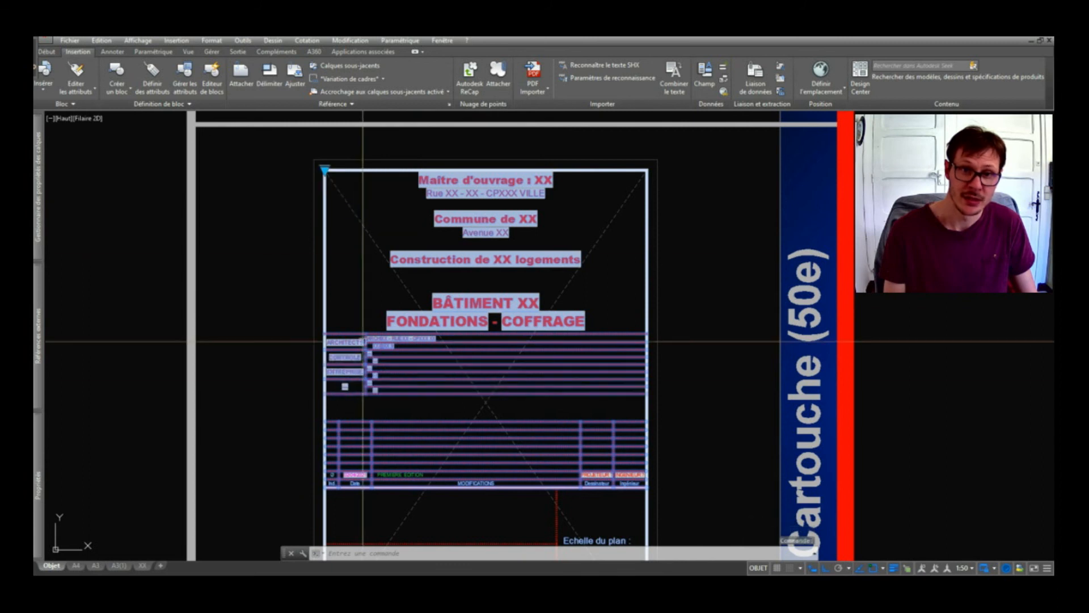
middle_drag(323, 167, 322, 139)
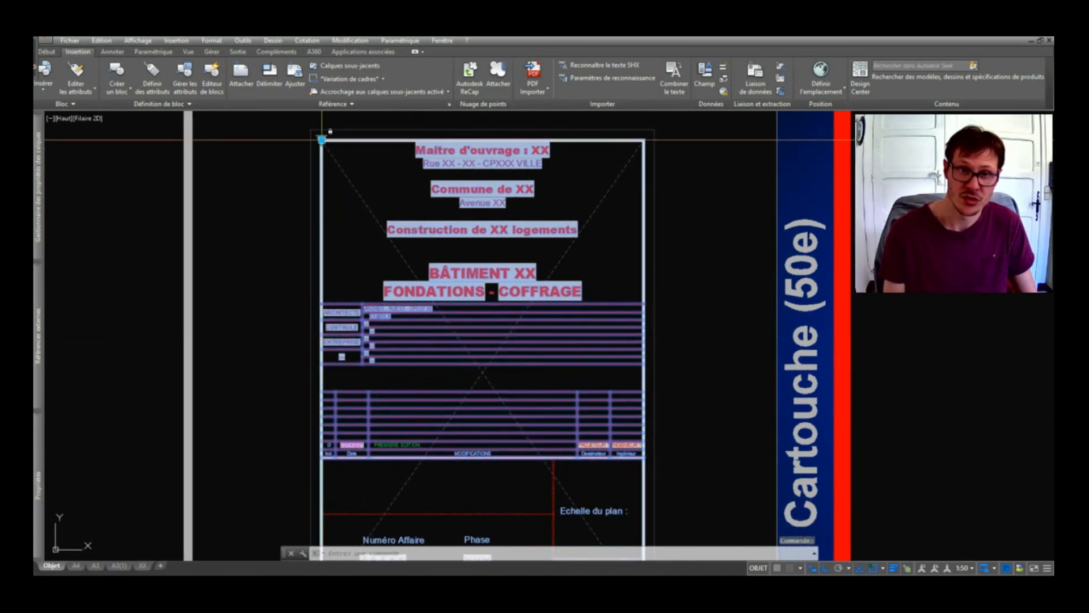
click(322, 139)
click(364, 188)
key(Escape)
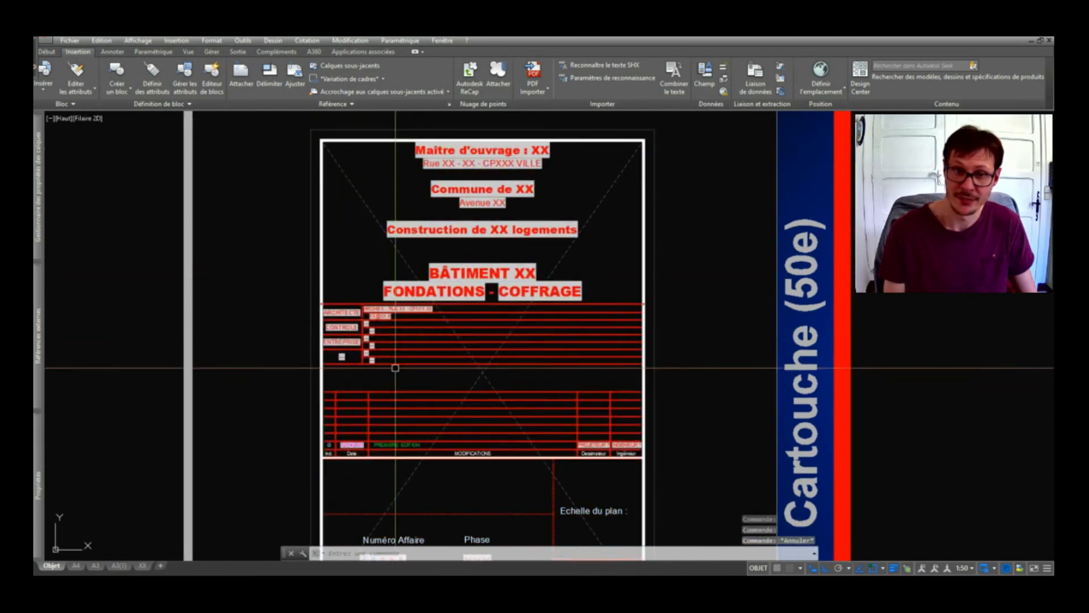
Set the template's Modifications revision index to F.
middle_drag(473, 403, 437, 277)
key(Escape)
click(377, 329)
click(376, 317)
click(420, 410)
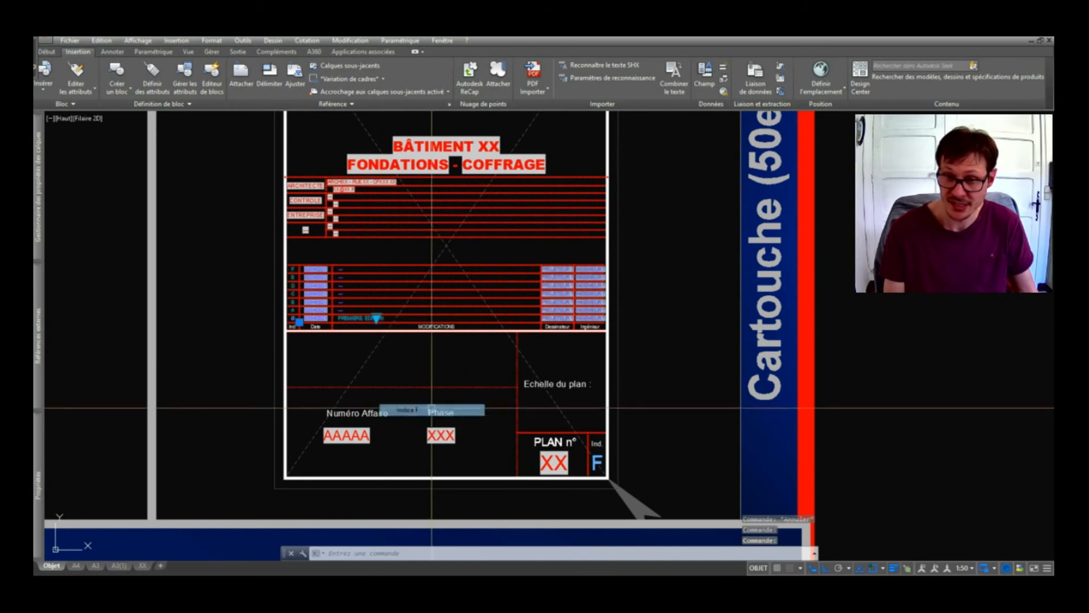
key(Escape)
Review the whole template and open the revision rows' attributes for editing.
mouse_move(434, 160)
middle_down()
mouse_move(455, 263)
mouse_move(493, 290)
middle_up()
scroll(495, 191, up, 2)
middle_drag(511, 174, 513, 213)
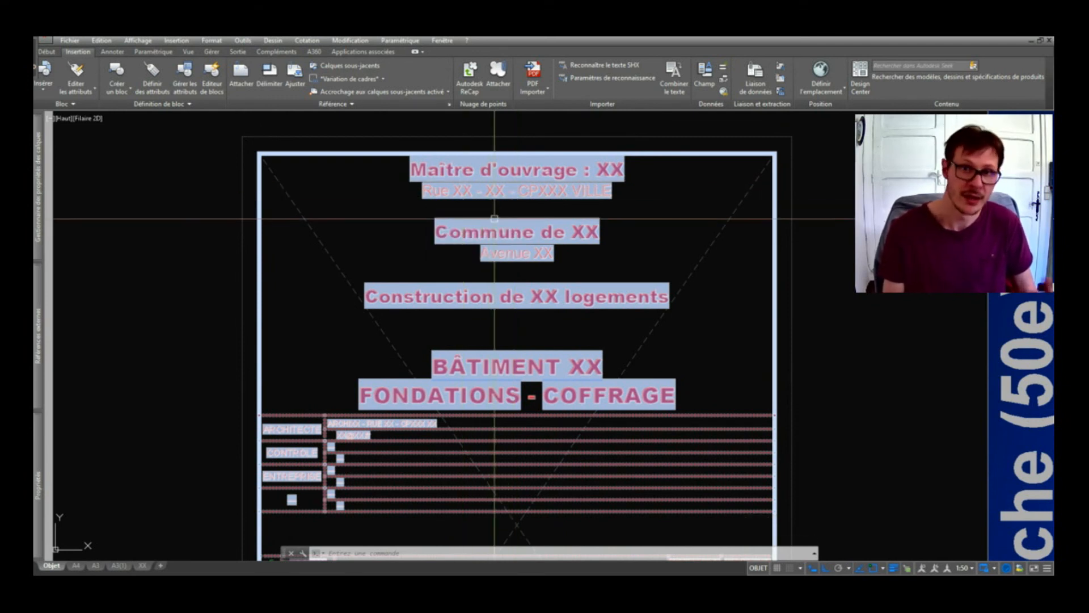
scroll(498, 220, down, 2)
scroll(532, 183, up, 2)
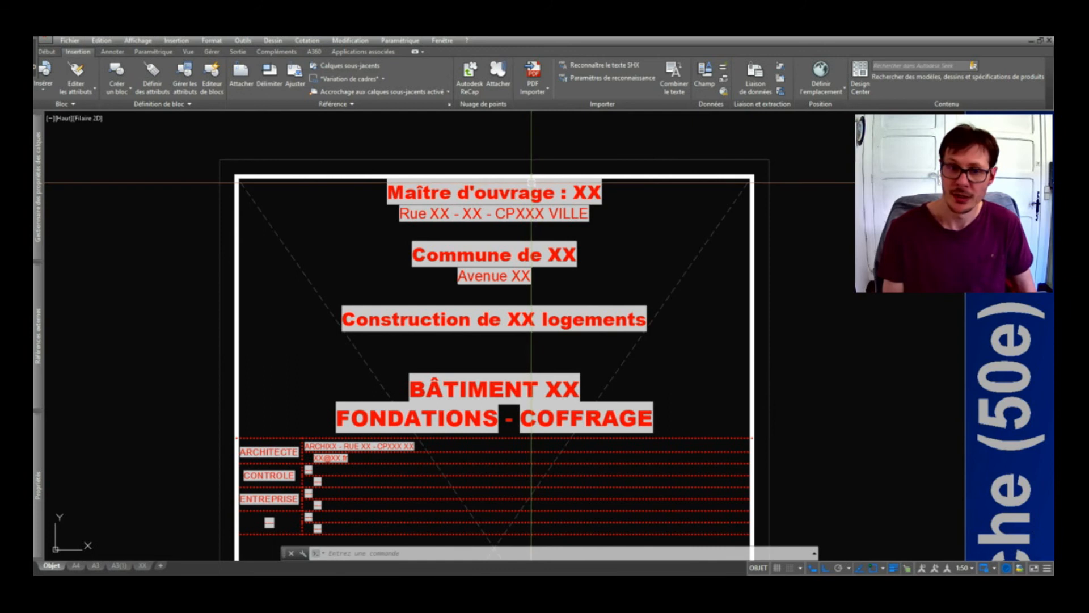
scroll(517, 237, down, 2)
scroll(590, 500, up, 2)
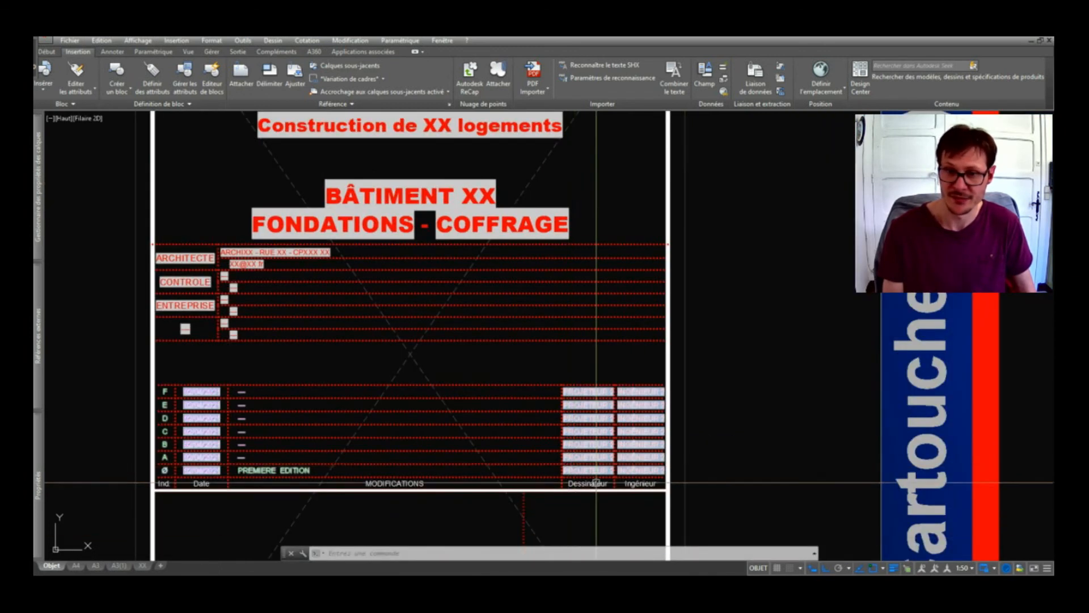
scroll(593, 464, up, 2)
double_click(593, 464)
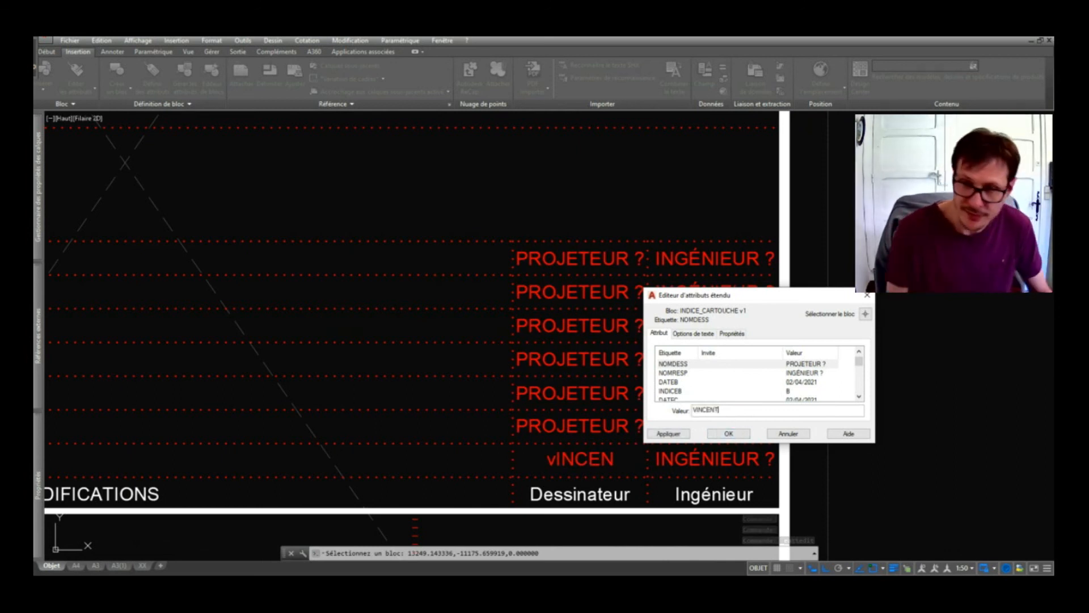
Confirm the first drafter's name and refresh the Dessinateur fields with MAJ.
click(719, 436)
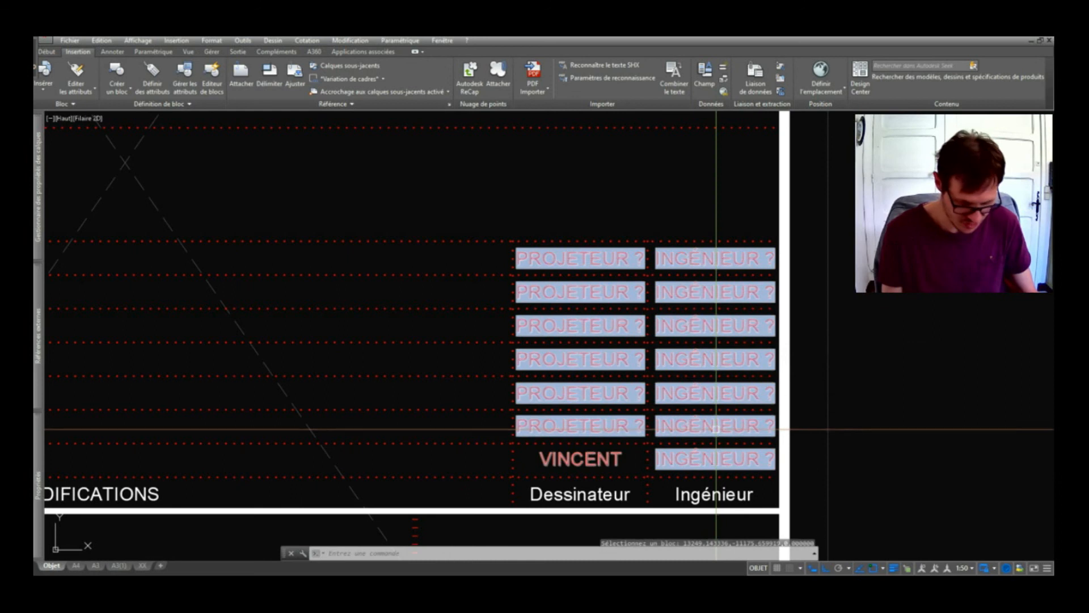
text(maj)
key(Return)
click(661, 158)
scroll(573, 359, down, 2)
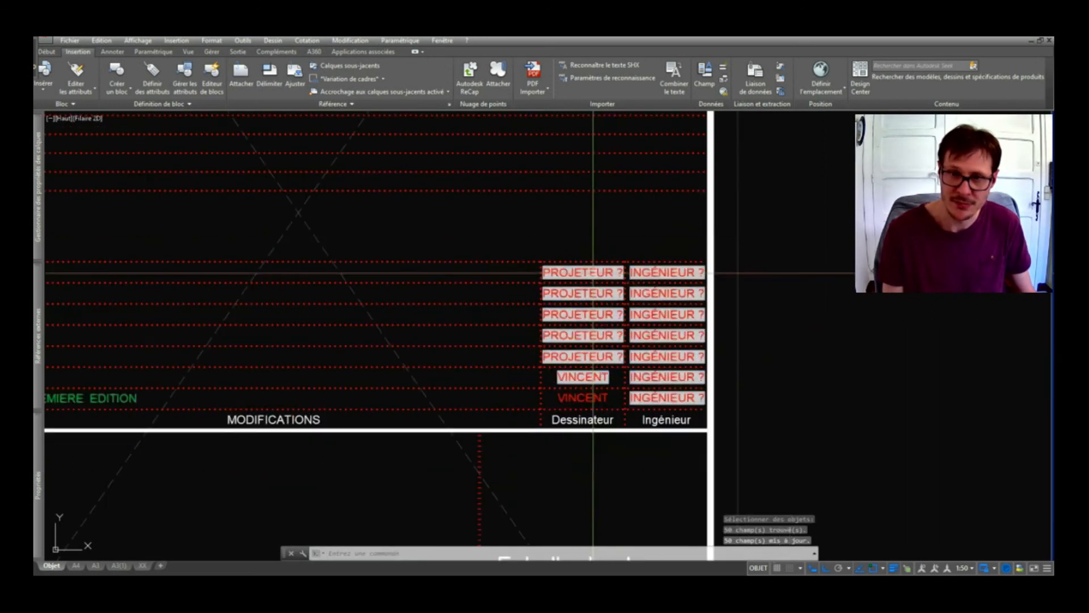
click(579, 287)
key(Return)
key(Return)
Update the fields in the remaining rows so every Dessinateur entry shows the name.
click(628, 203)
click(580, 284)
key(Return)
key(Return)
click(618, 209)
click(572, 282)
key(Return)
key(Return)
click(592, 283)
key(Return)
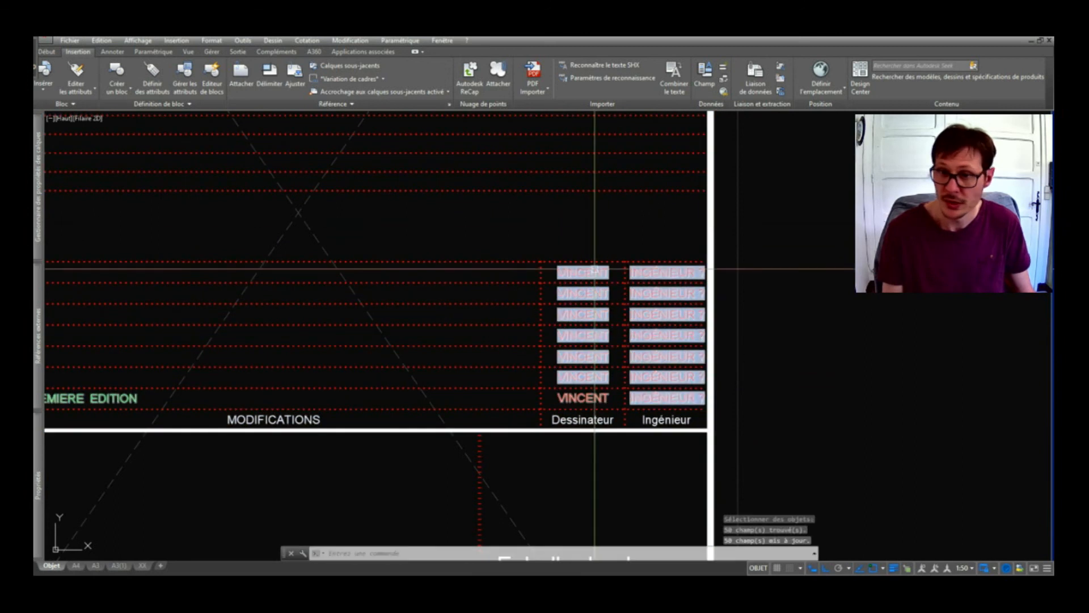
Enter the second drafter's initials in the revision rows' NOMDESSA attribute.
double_click(591, 378)
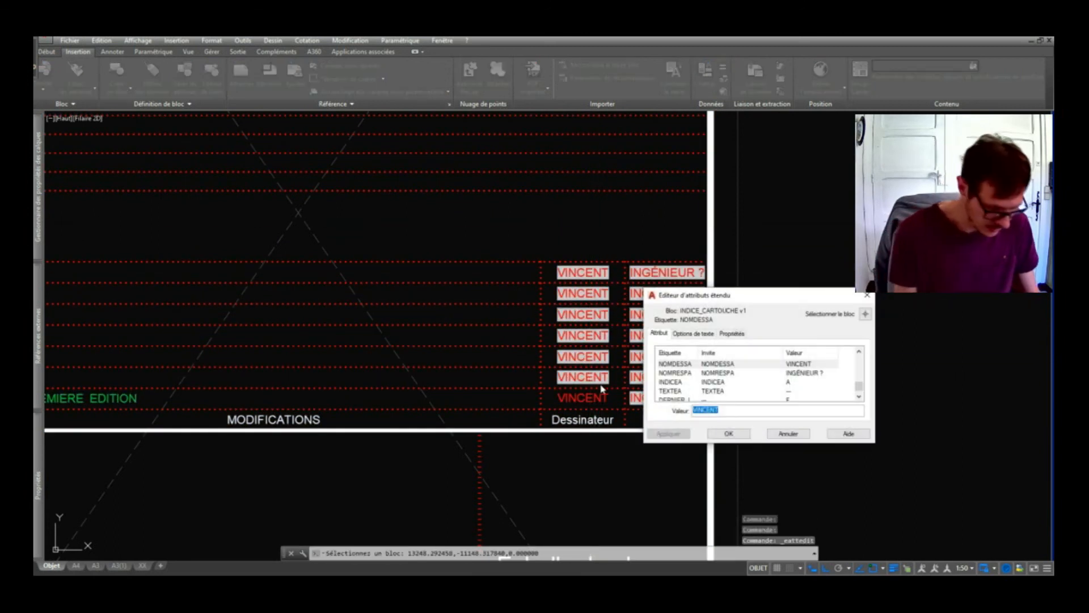
text(JP)
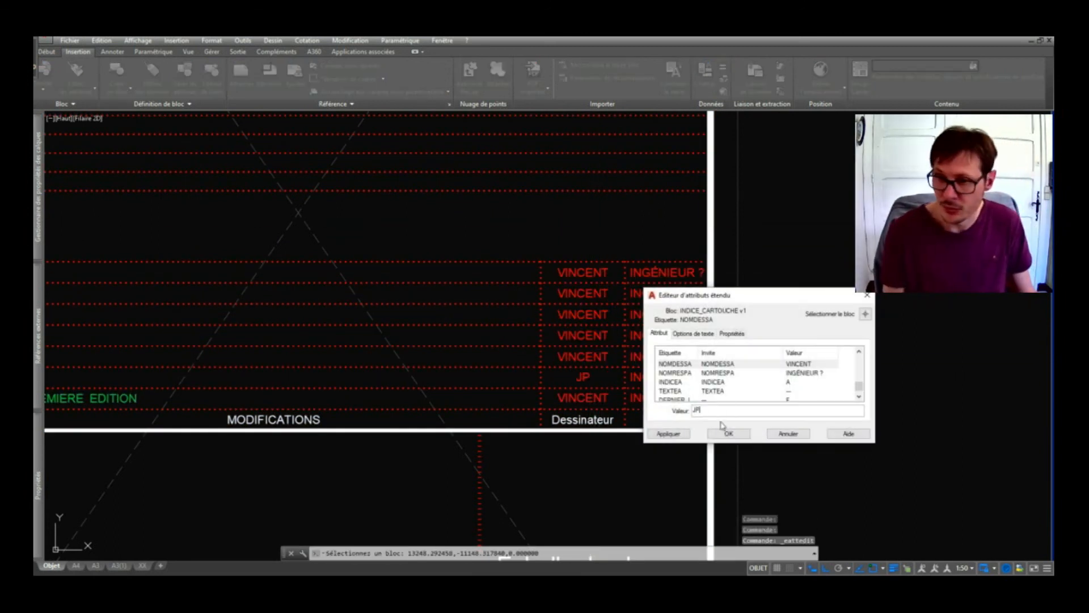
click(736, 434)
Run METTREAJOURCHAMP on the revision rows to show the new initials.
text(M)
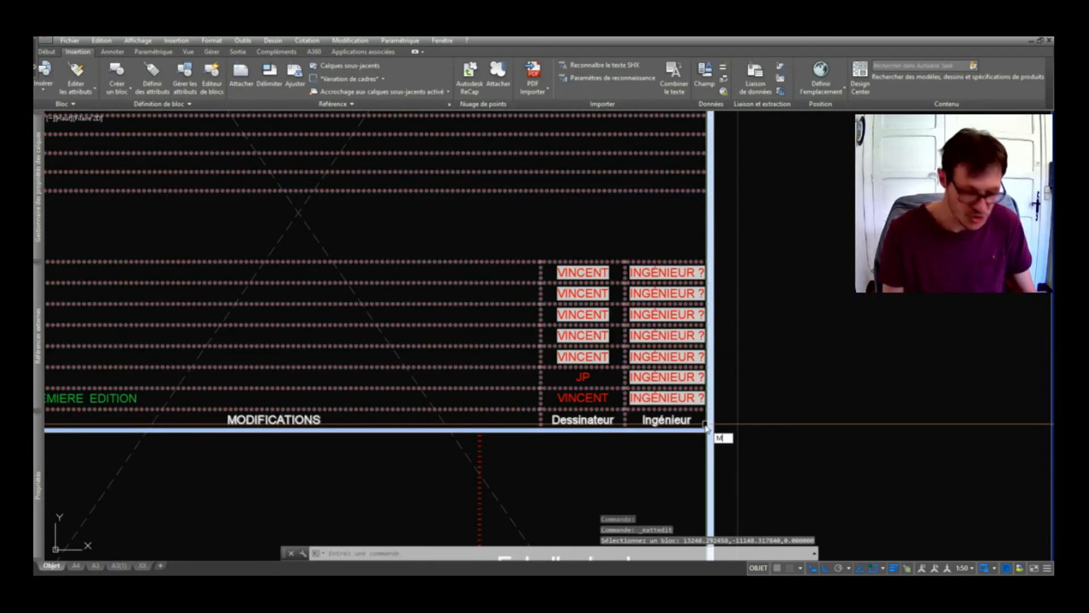
text(ETTREAJOURCHAMP)
key(Return)
click(645, 290)
click(620, 230)
key(Return)
key(Return)
click(599, 248)
key(Return)
Update the remaining revision rows, including the top row, to show the initials.
key(Return)
click(605, 262)
key(Return)
key(Return)
click(588, 310)
key(Return)
key(Return)
click(608, 248)
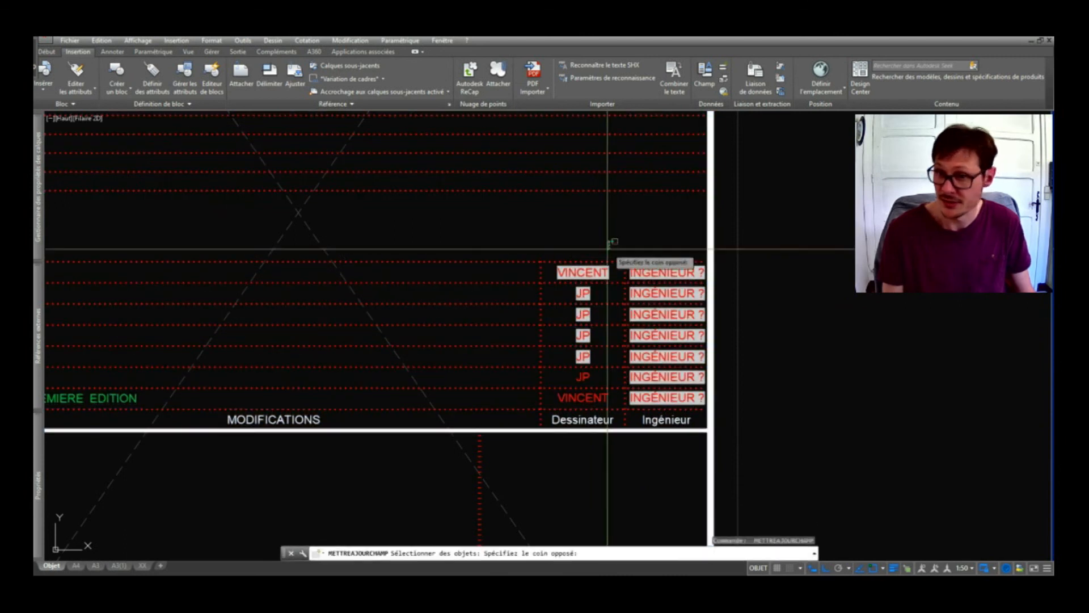
click(607, 331)
key(Return)
scroll(618, 335, down, 4)
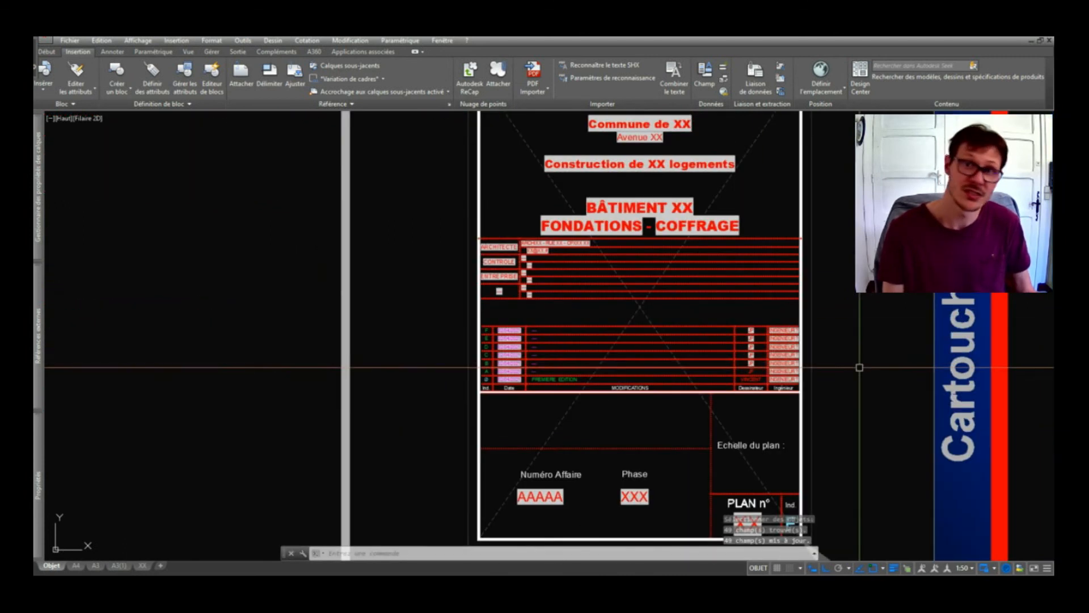